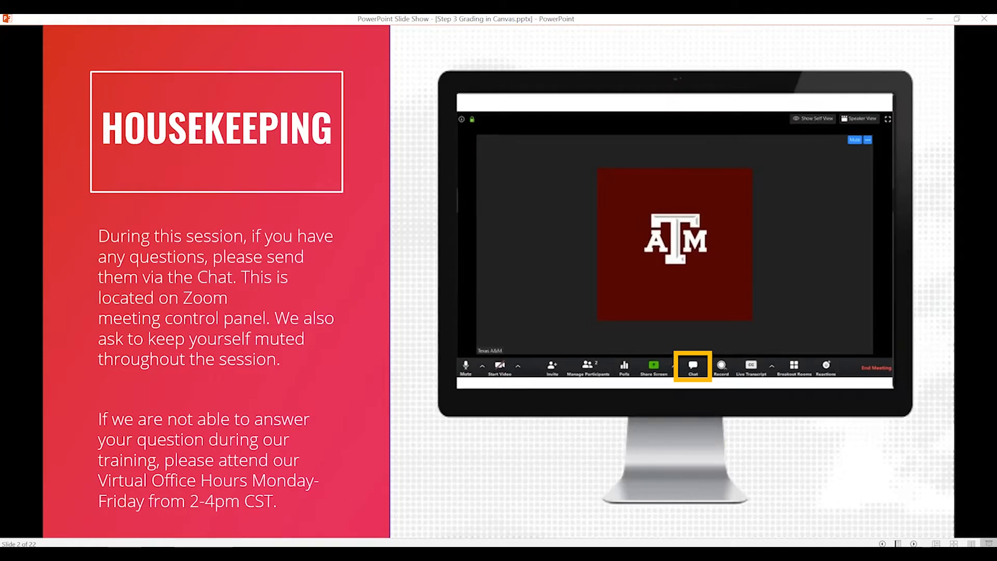
click(309, 306)
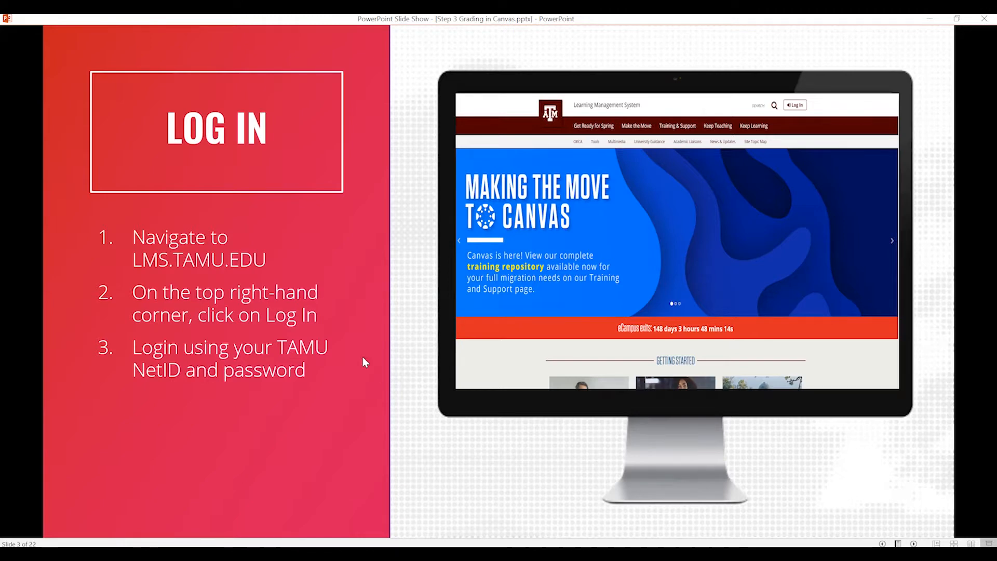
click(381, 213)
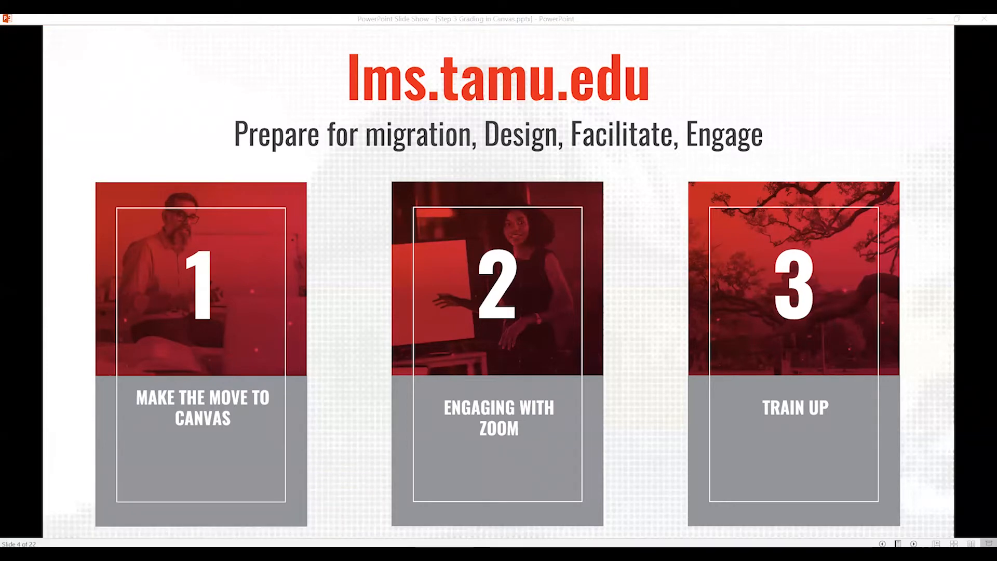
- Switch to the Learning Management System home page in Firefox and look over its Getting Started resources, including the Train Up links
drag(569, 22, 167, 18)
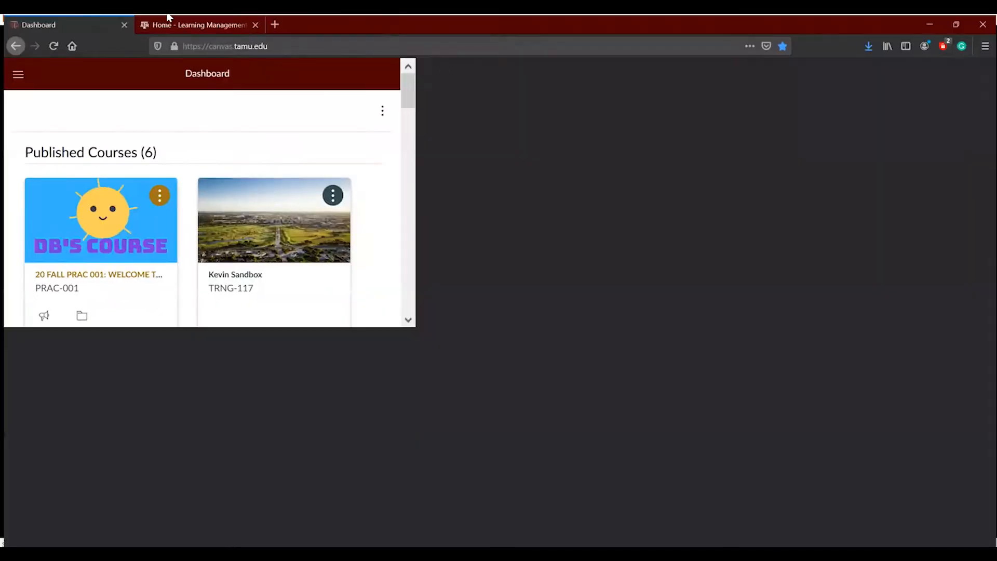
click(167, 20)
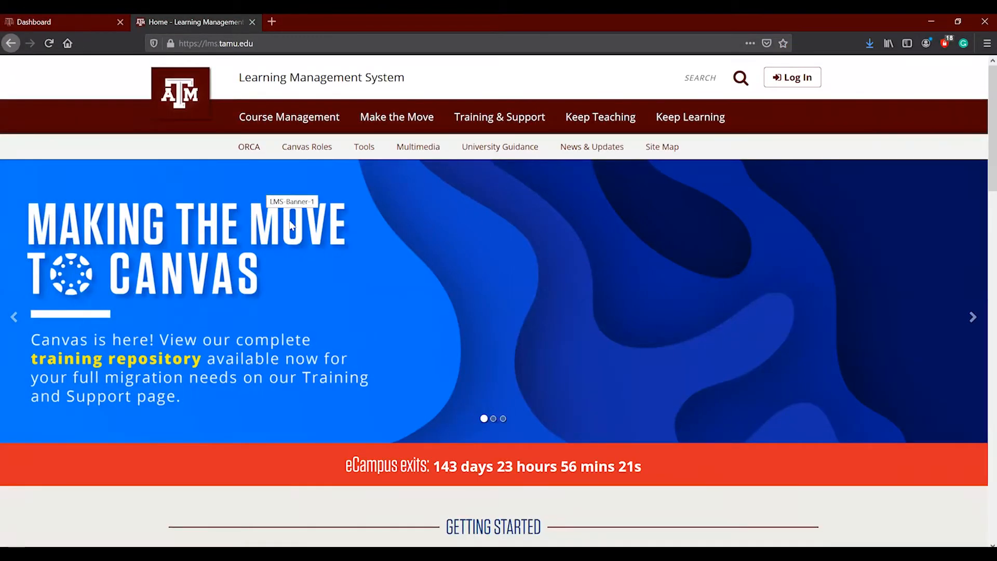
scroll(335, 284, down, 6)
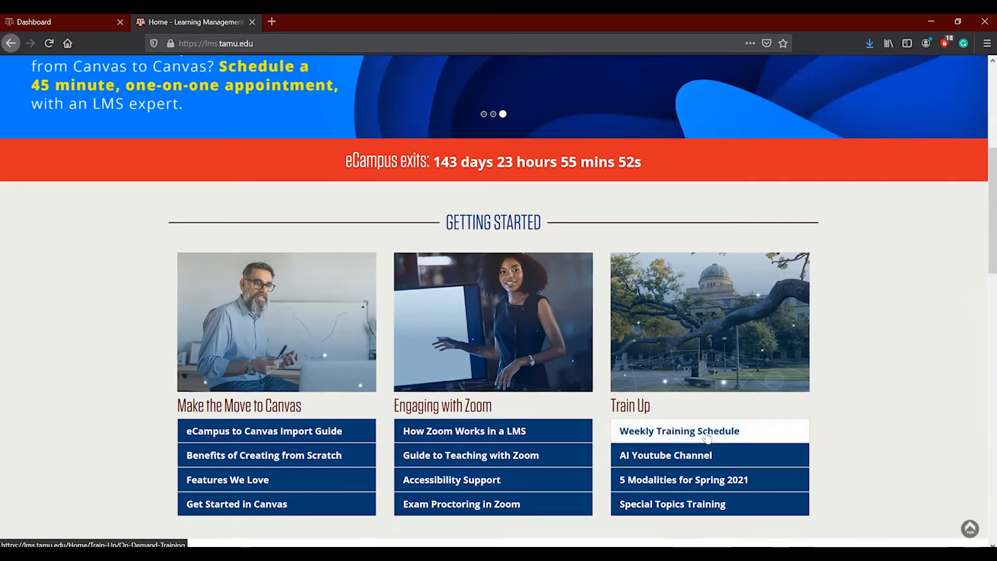
scroll(707, 439, up, 5)
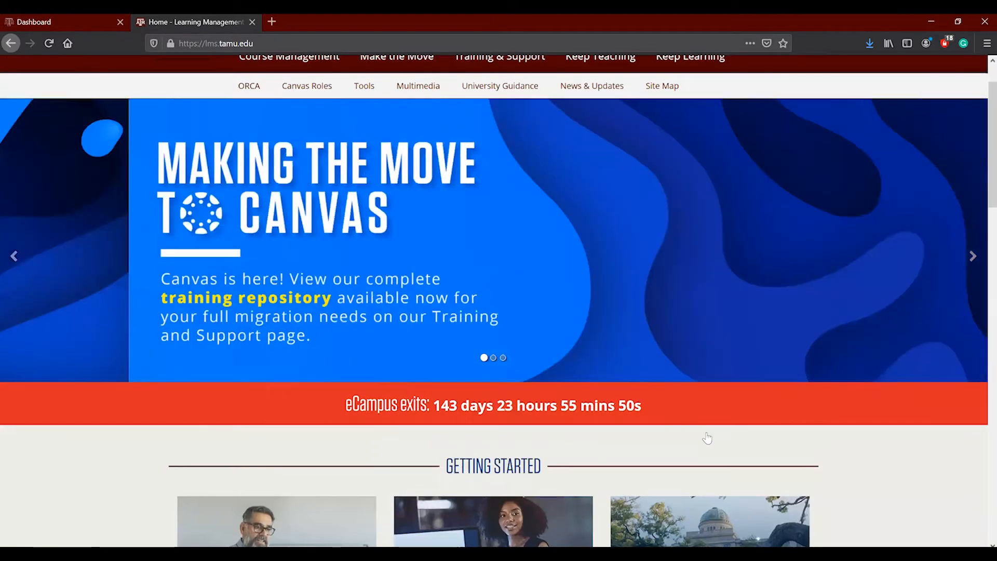
scroll(707, 438, down, 5)
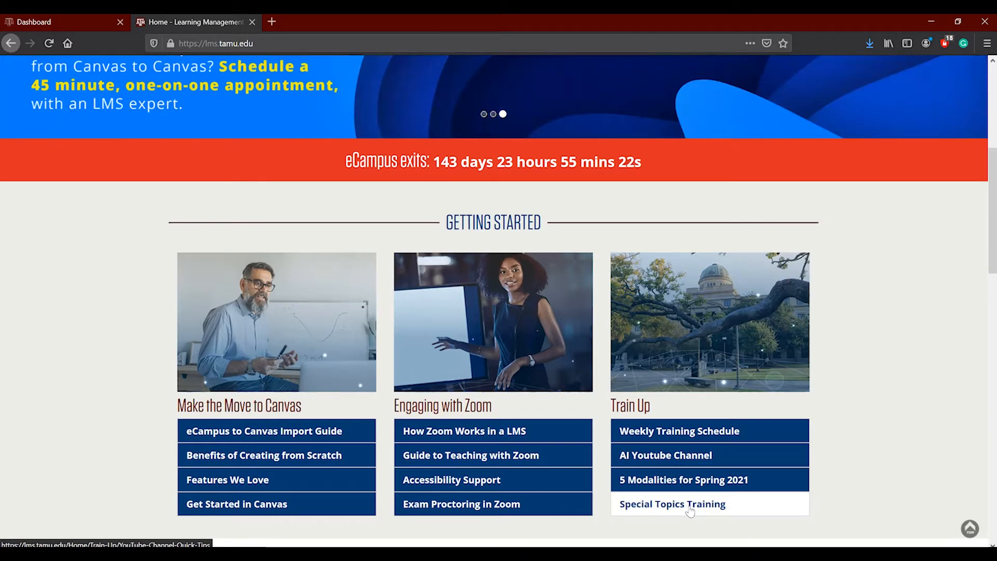
scroll(627, 198, up, 5)
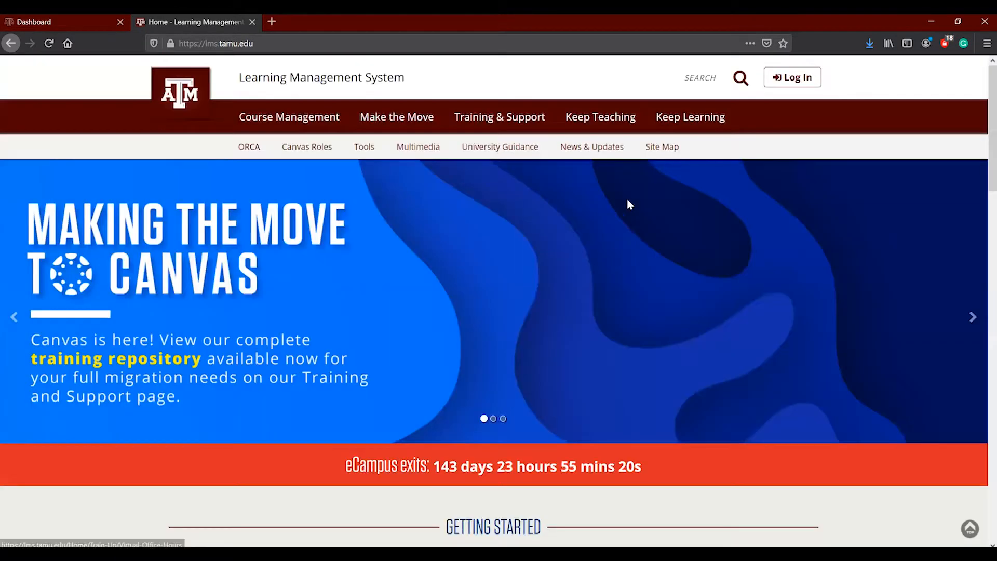
- View the service desk contacts and weekly training schedule on the Training & Support page, and return to the slide show
click(538, 117)
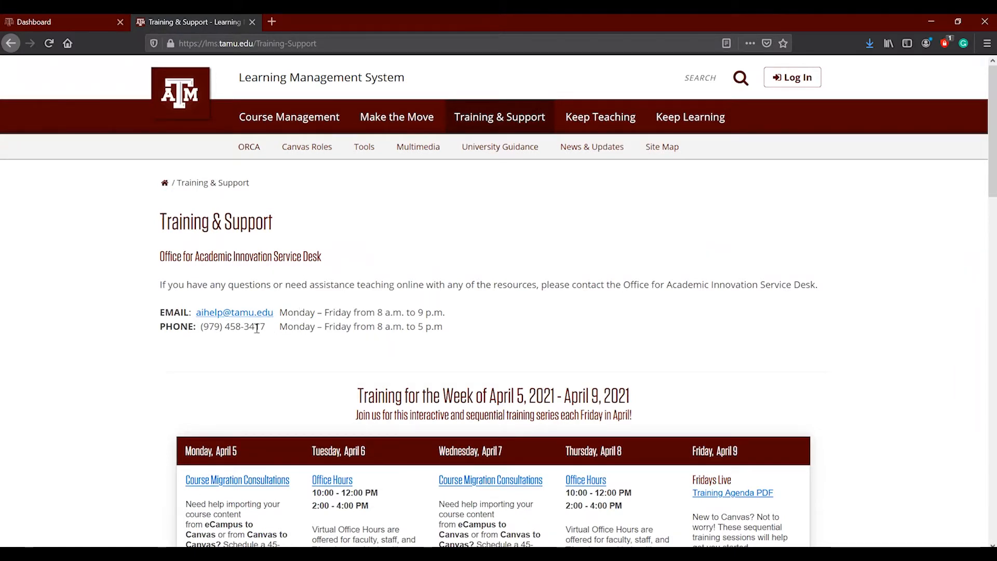
scroll(254, 337, down, 1)
scroll(253, 336, down, 1)
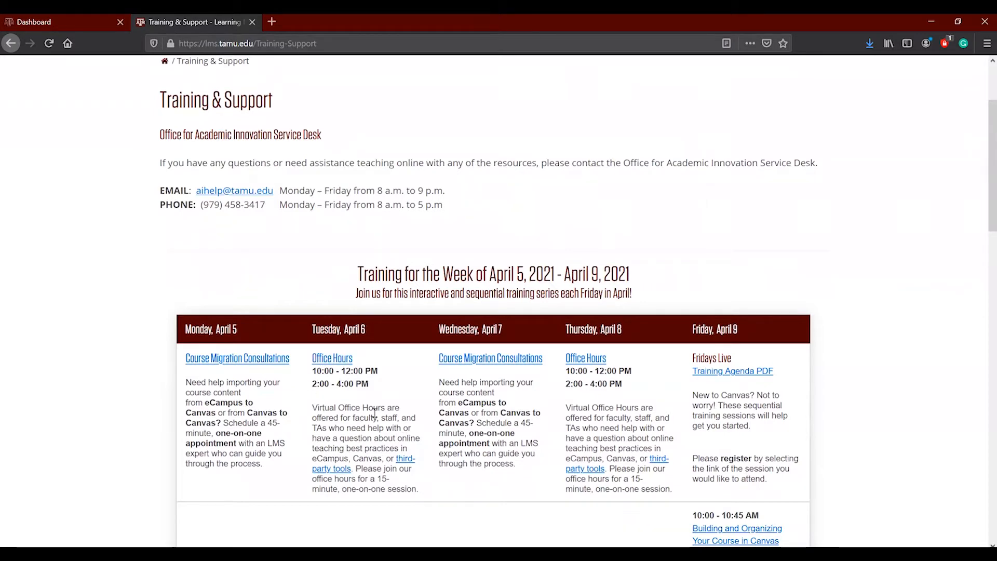
scroll(542, 399, up, 3)
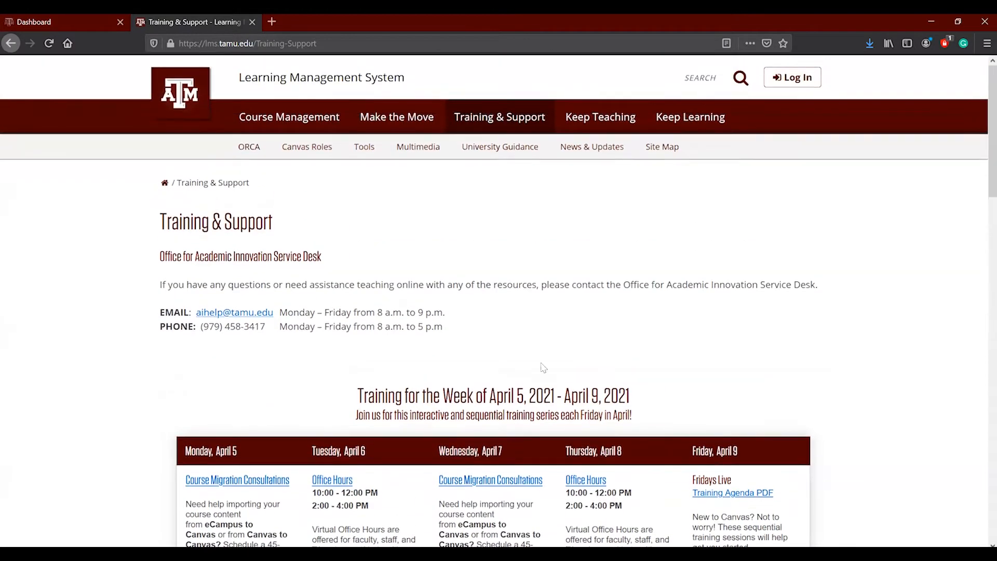
click(935, 21)
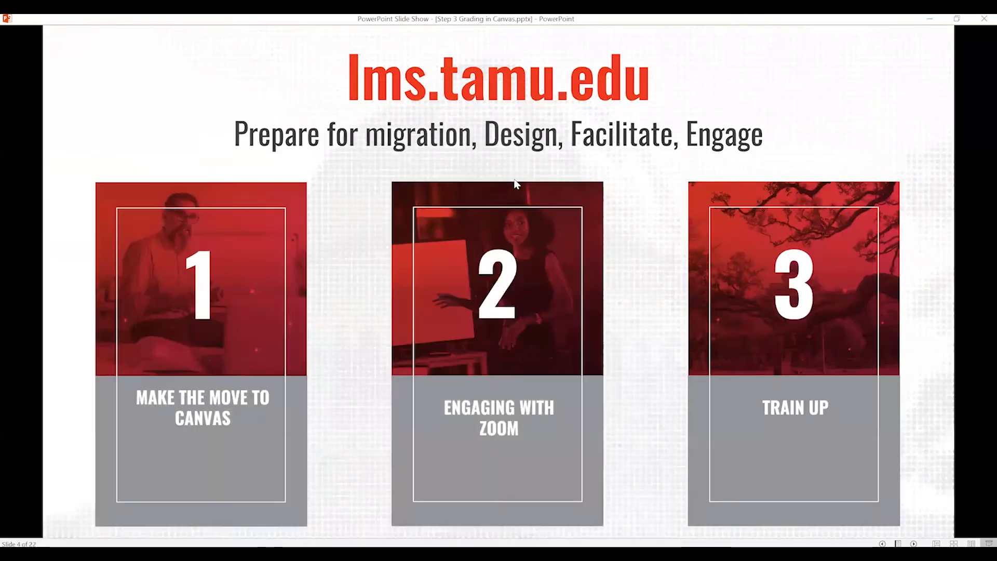
click(644, 230)
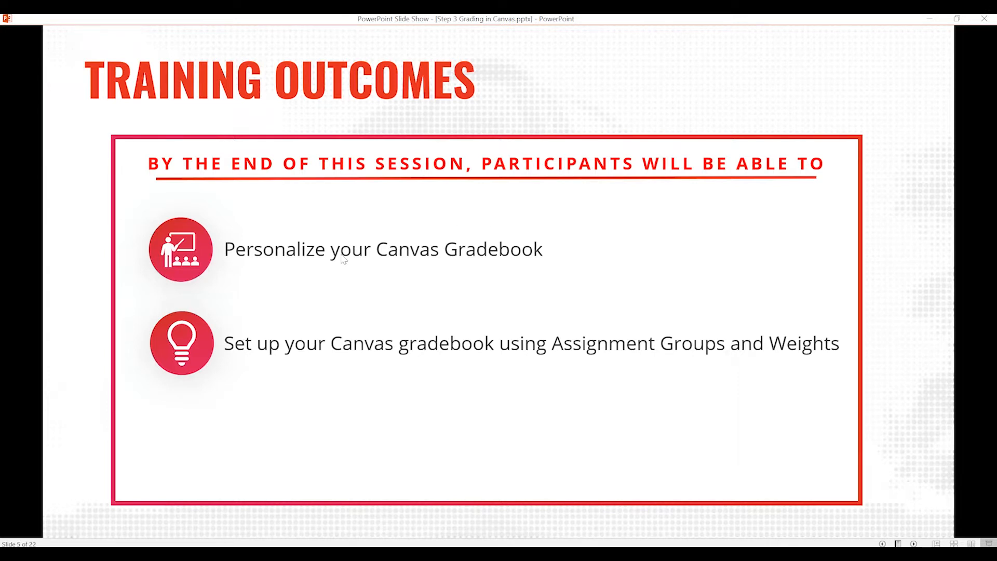
click(380, 296)
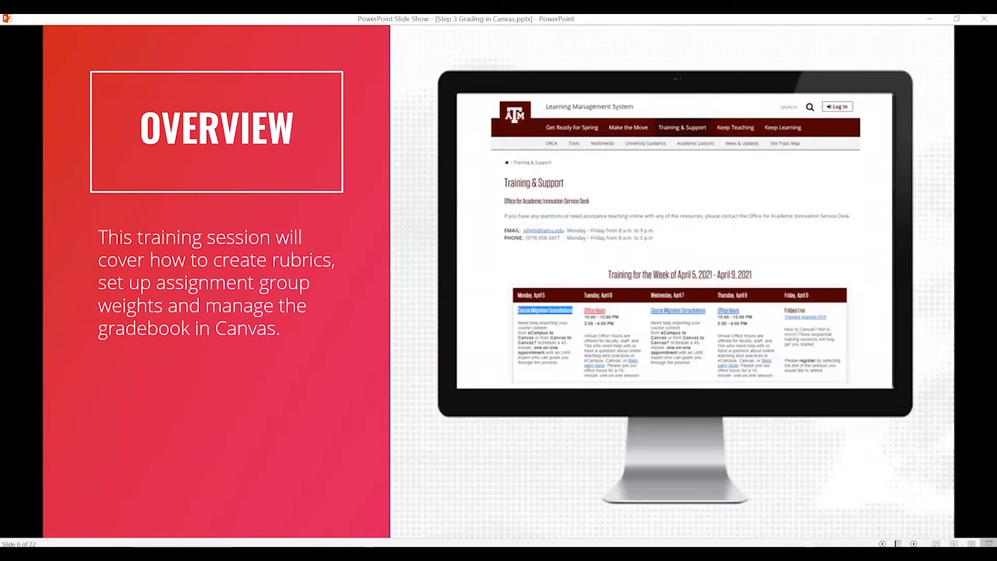
click(289, 249)
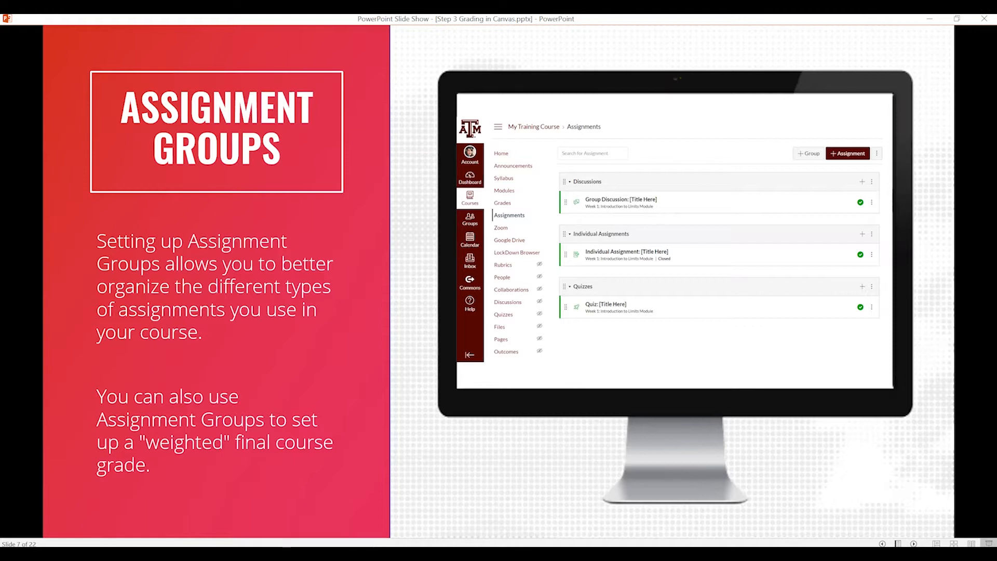
click(276, 270)
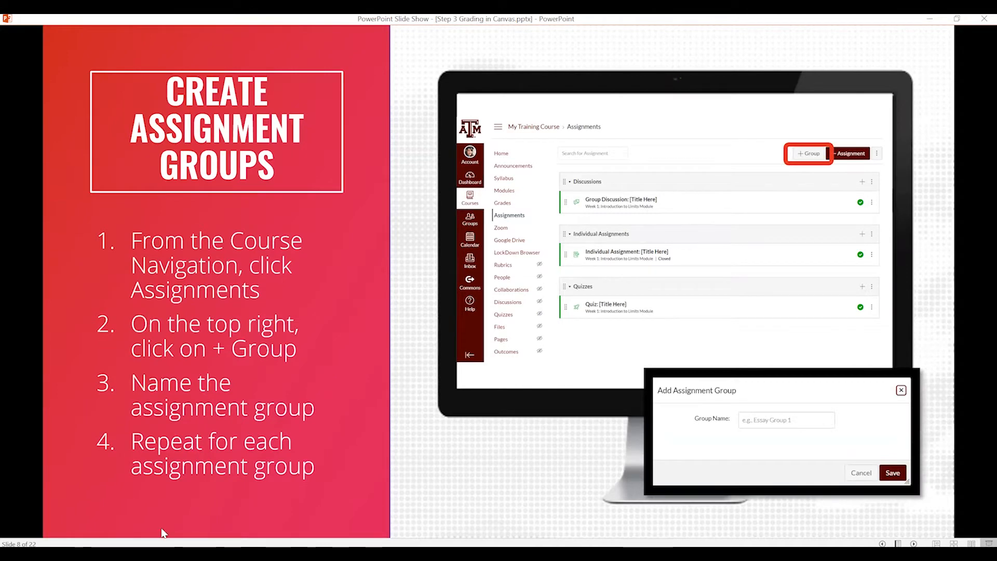
- Switch to the Canvas dashboard in Firefox and open the Assignments page of the published sandbox course
mouse_move(165, 545)
click(302, 523)
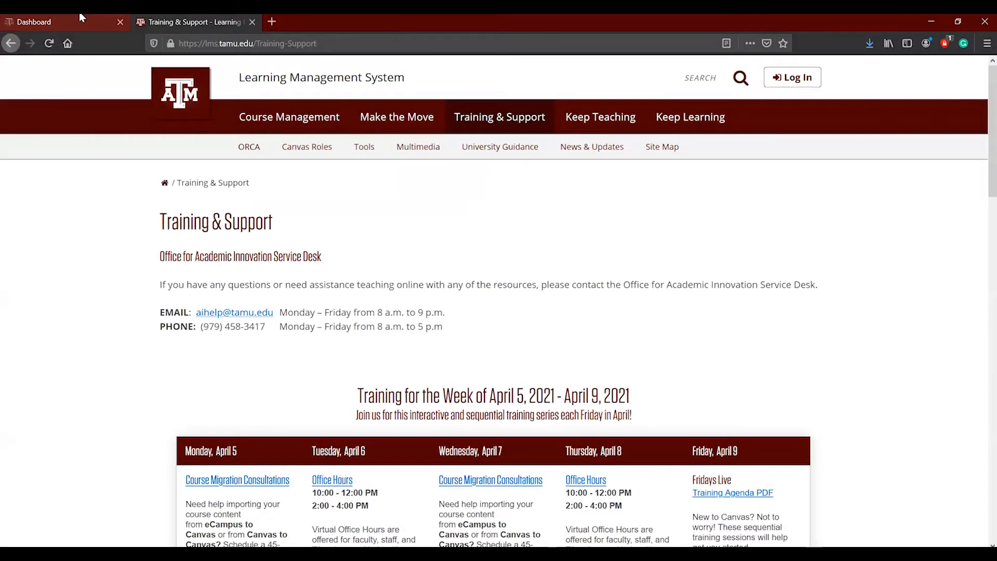
click(80, 18)
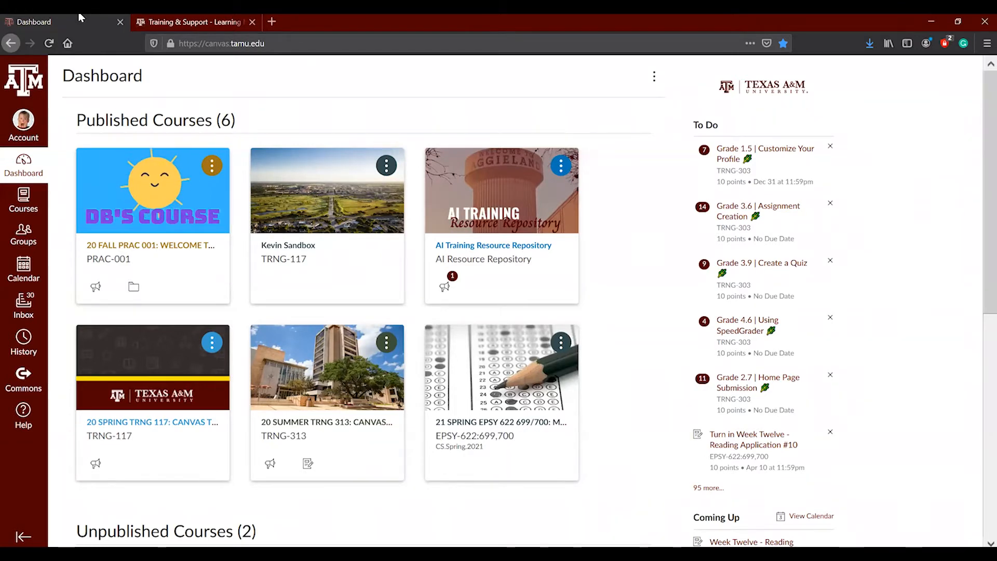
click(321, 258)
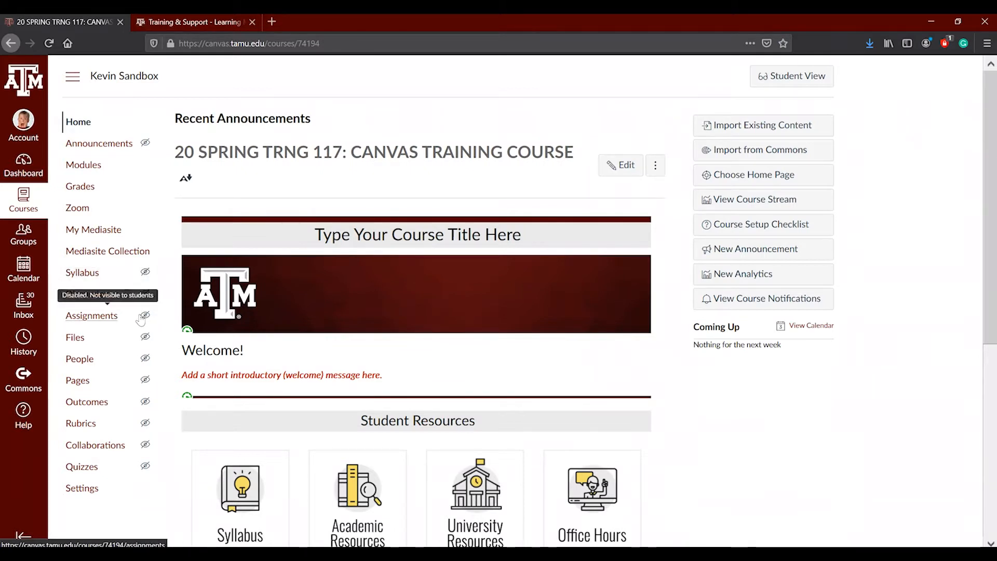
click(92, 316)
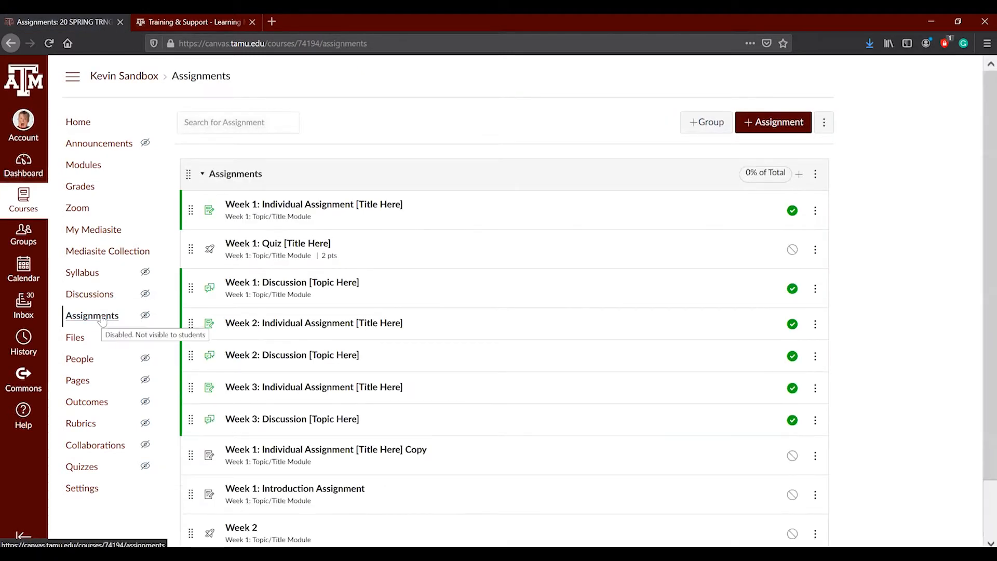
- Add an assignment group named Labs to the course, leaving its percentage of the total grade blank
scroll(303, 293, down, 2)
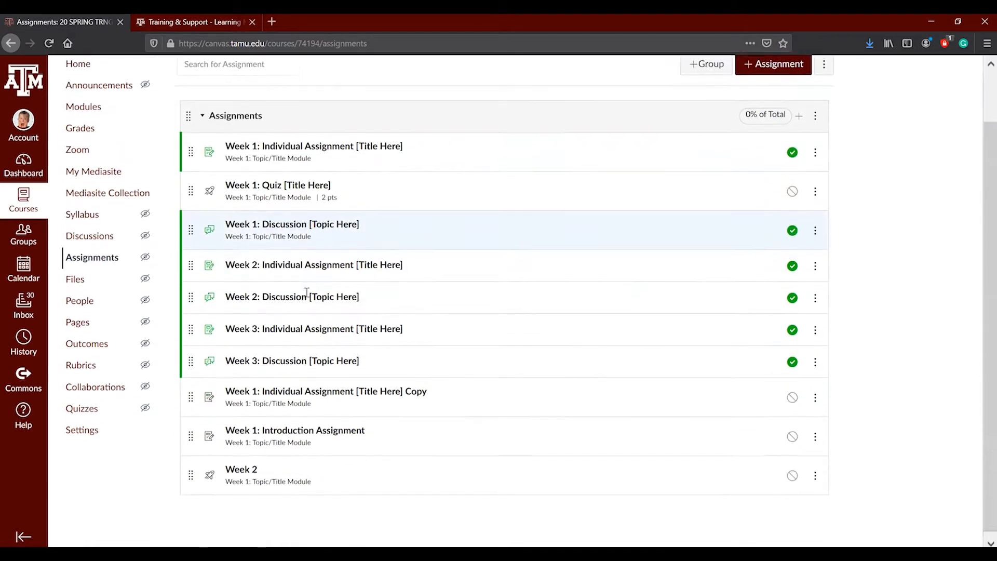
scroll(307, 297, up, 2)
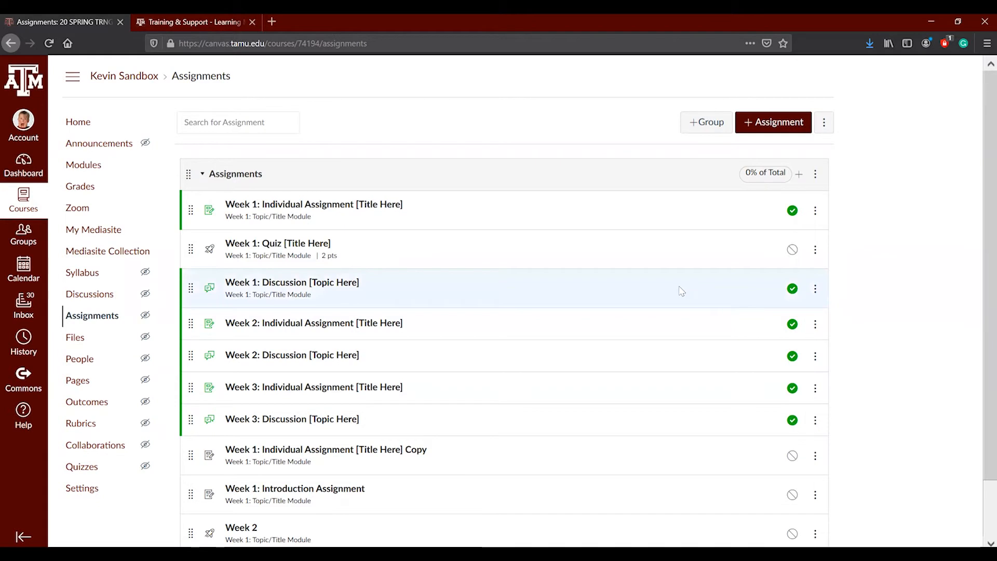
click(700, 131)
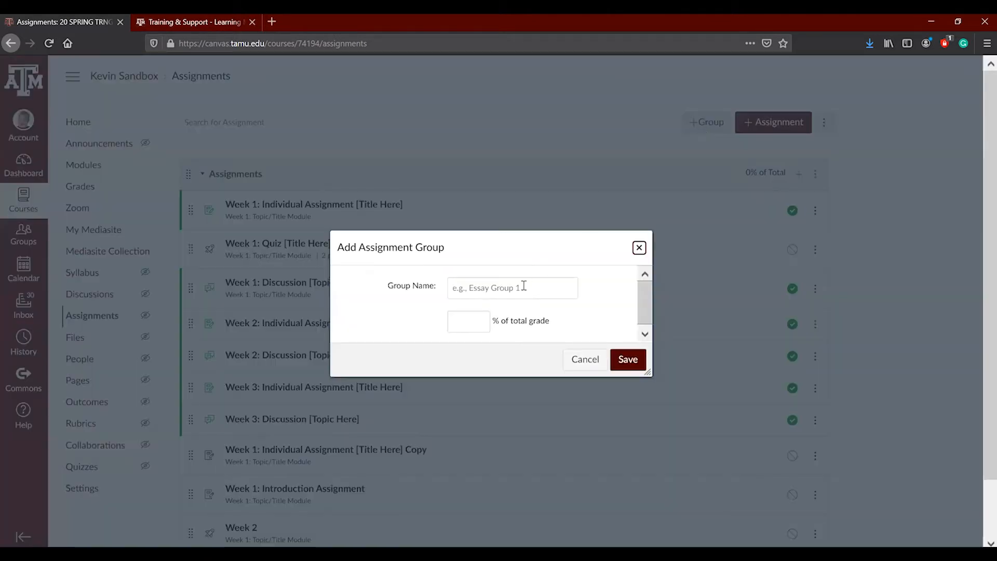
click(523, 285)
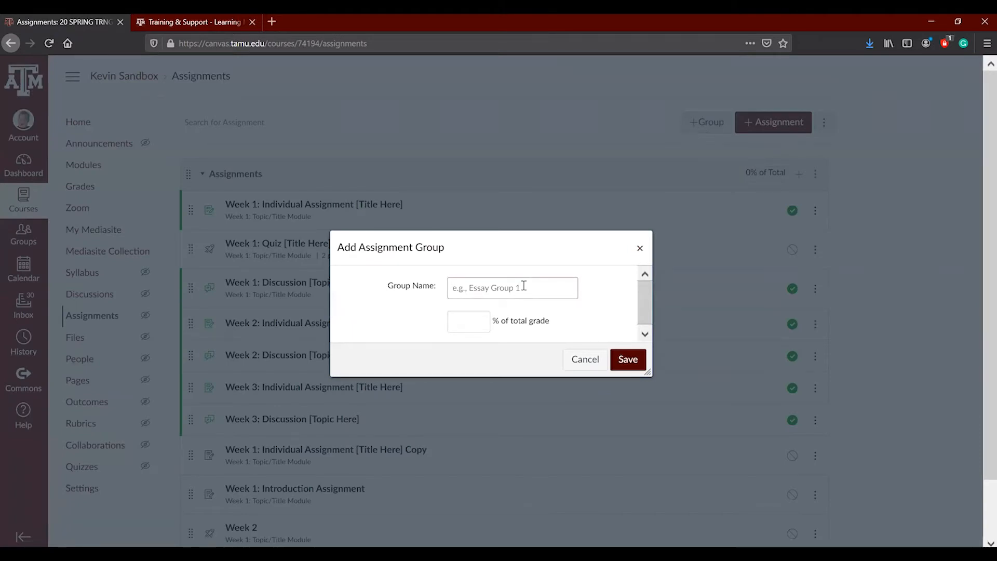
text(Labs)
click(634, 363)
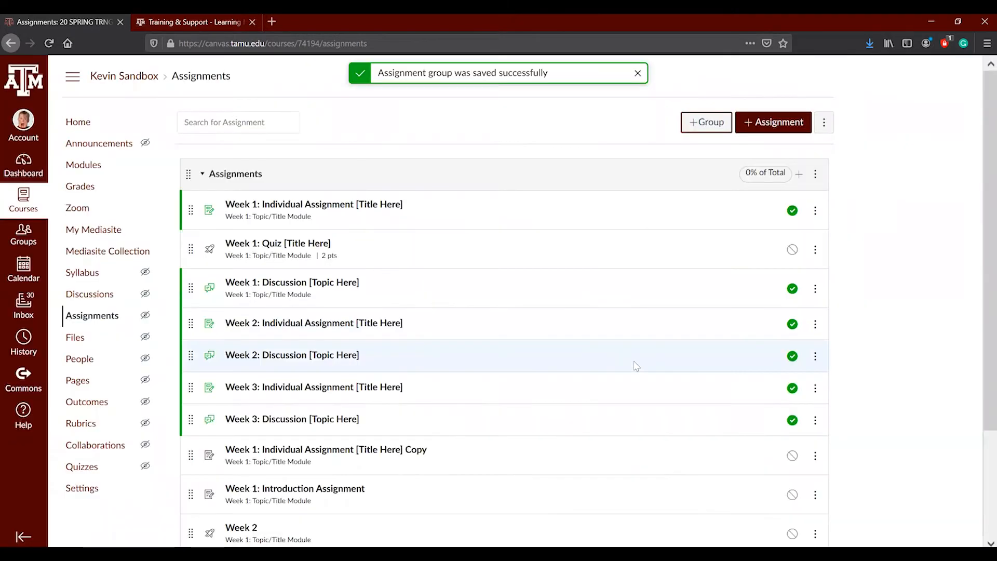
- Add another assignment group named Exams, with no percentage of the total grade entered
click(702, 125)
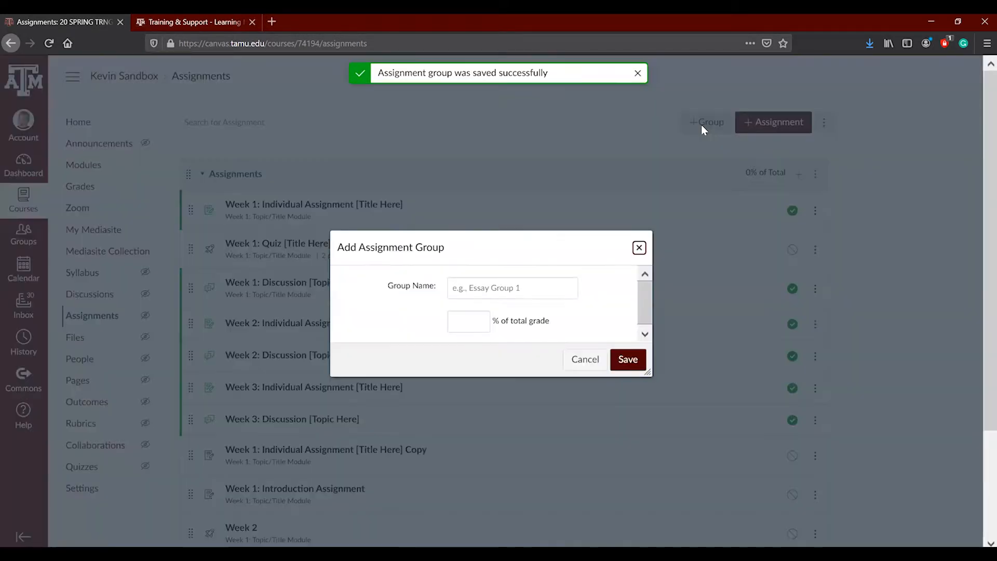
click(506, 284)
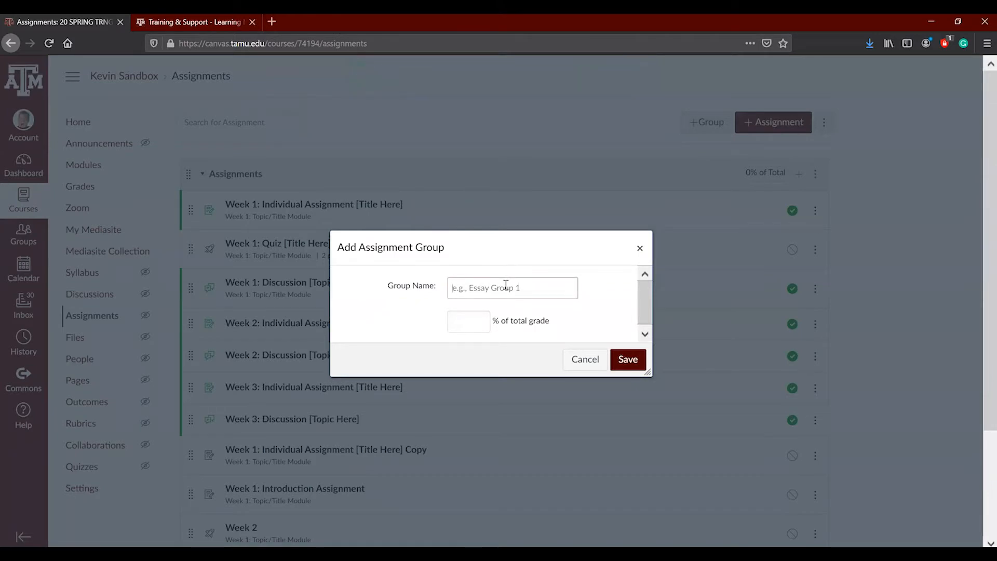
text(Te)
key(BackSpace)
key(BackSpace)
text(Exams)
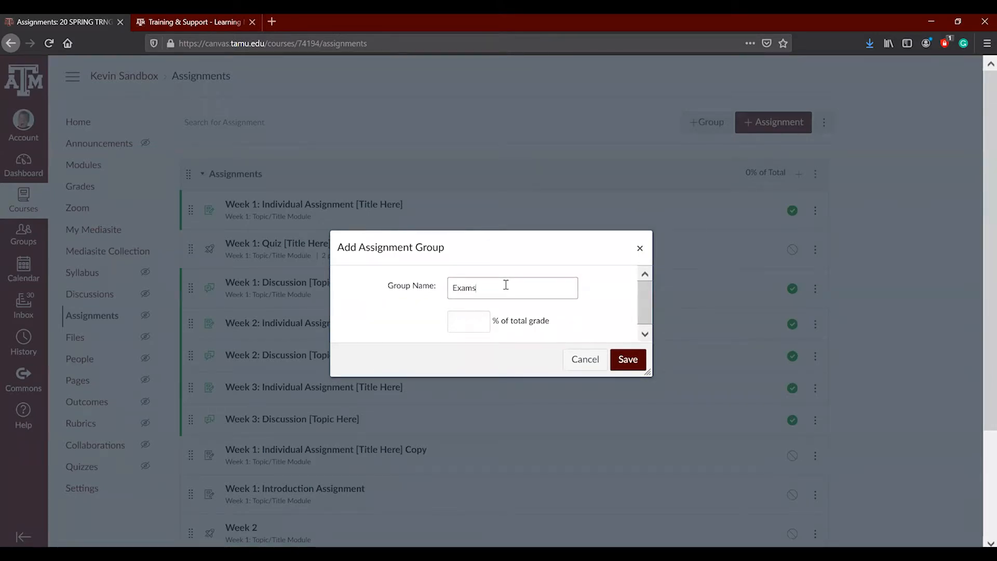
click(635, 360)
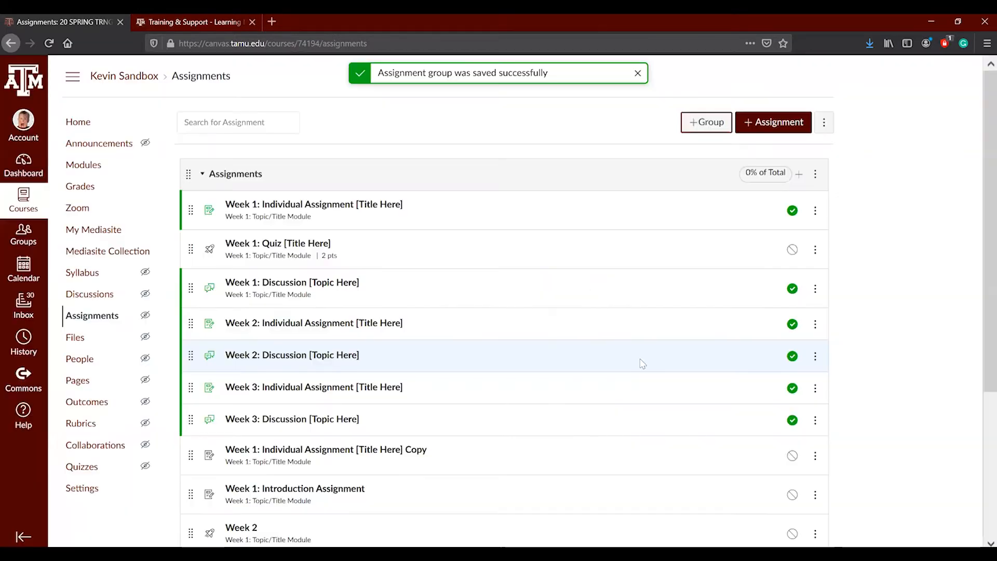
- Move "Week 1: Introduction Assignment" from the Assignments group into the Labs group
scroll(642, 364, down, 4)
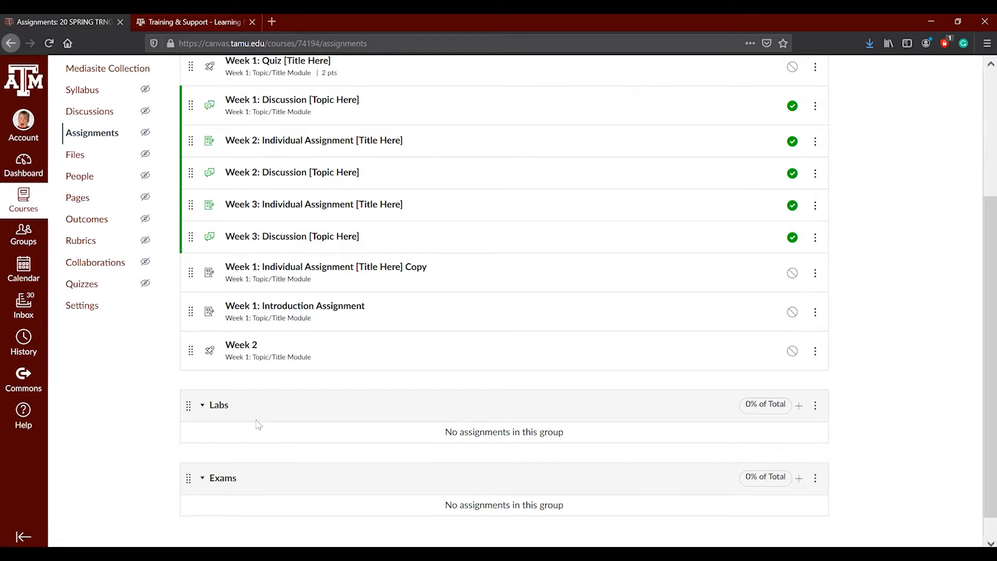
scroll(263, 417, up, 4)
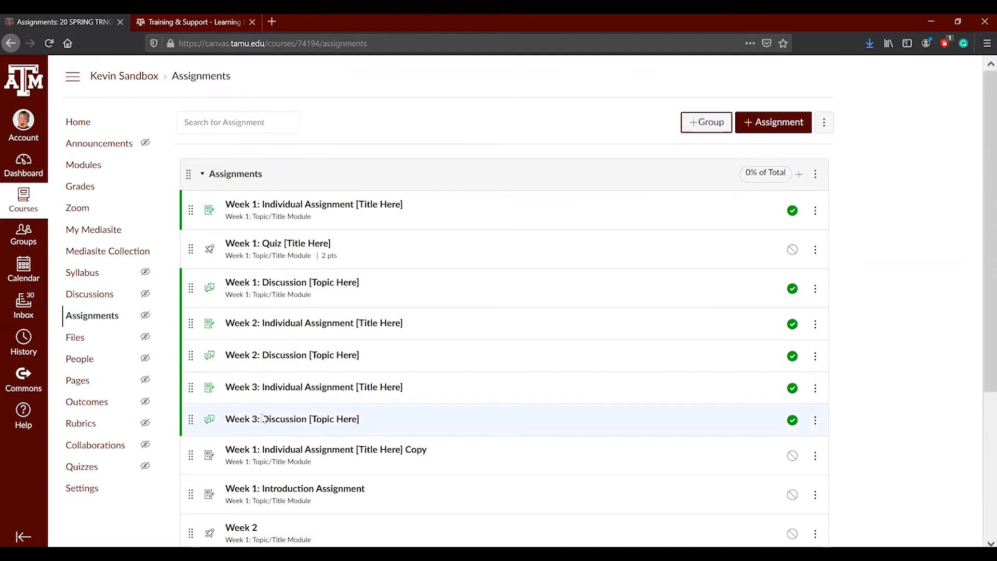
scroll(261, 418, down, 1)
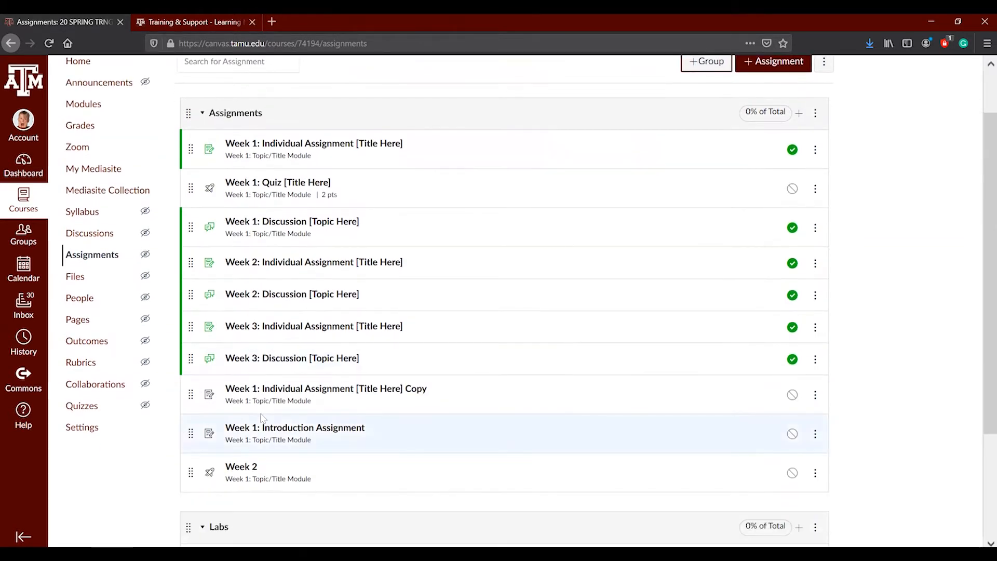
scroll(262, 418, down, 1)
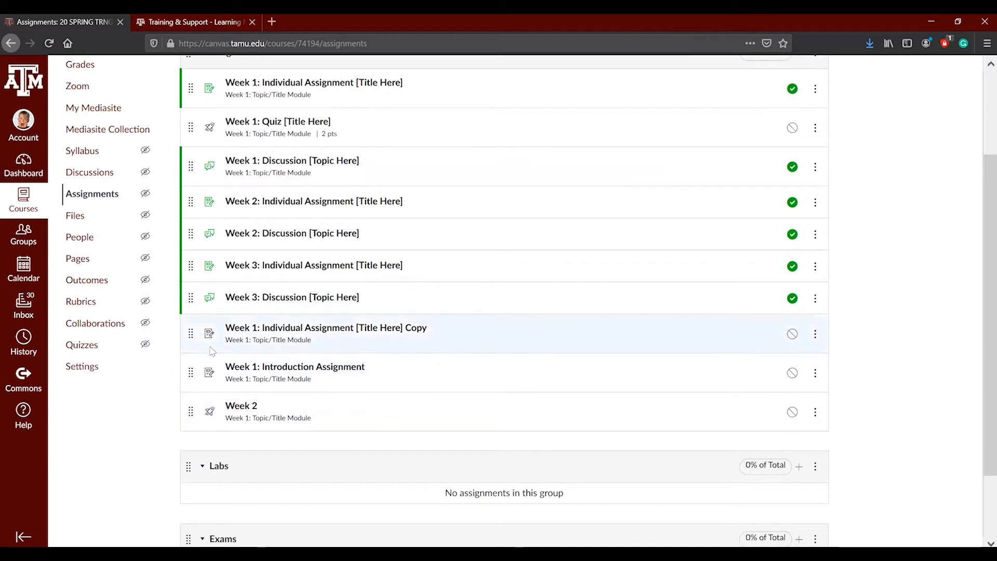
scroll(226, 352, down, 1)
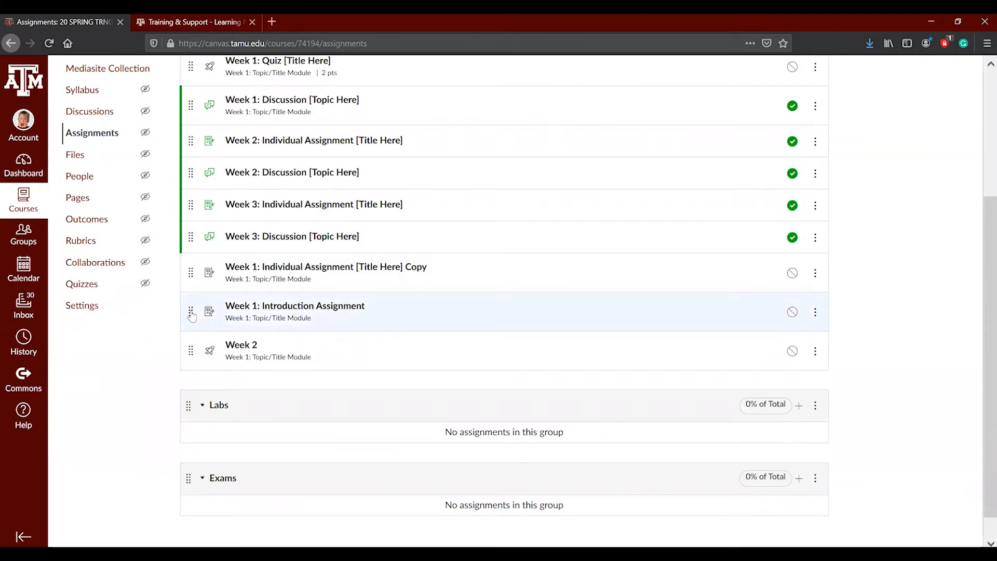
drag(190, 311, 193, 424)
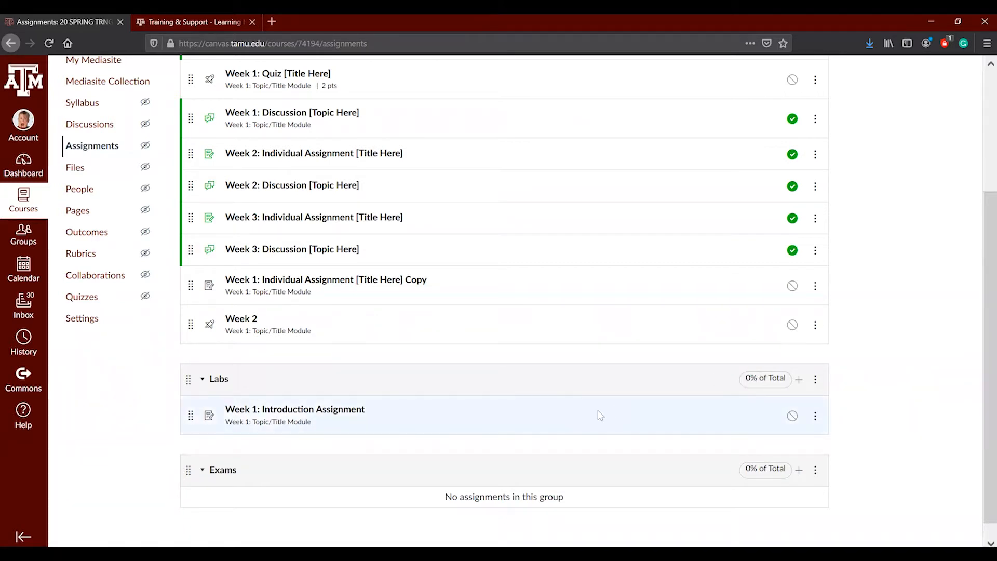
- Move "Week 1: Quiz [Title Here]" from the Assignments group into the Exams group
scroll(311, 382, up, 3)
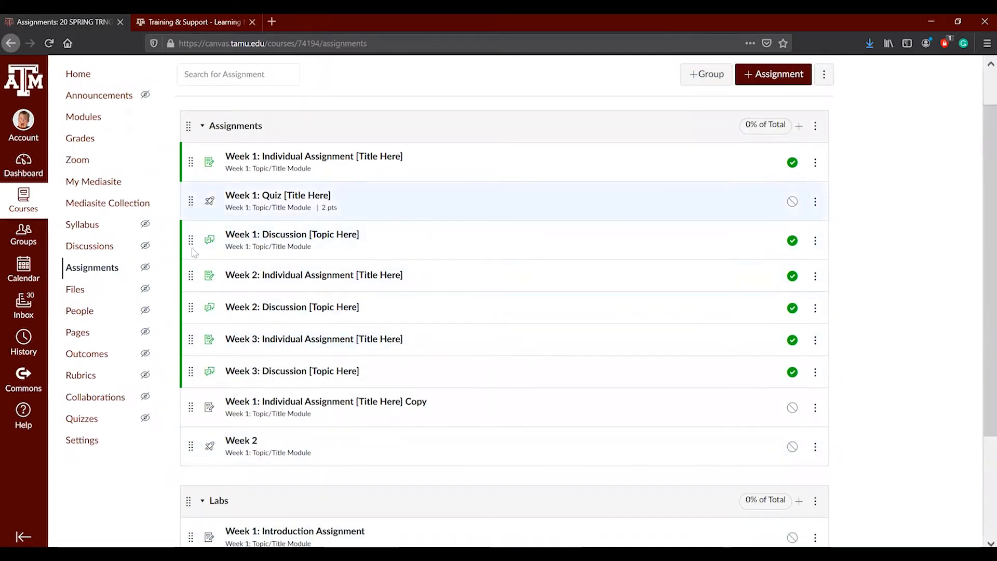
drag(192, 208, 197, 477)
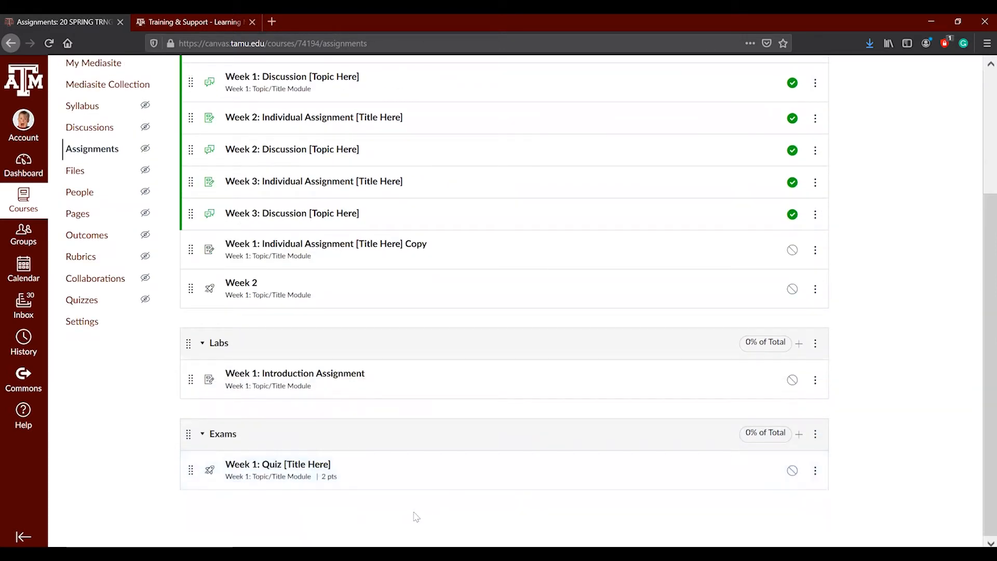
- Open the Assignment Groups Weight settings and switch final grade weighting off and back on
scroll(416, 516, up, 3)
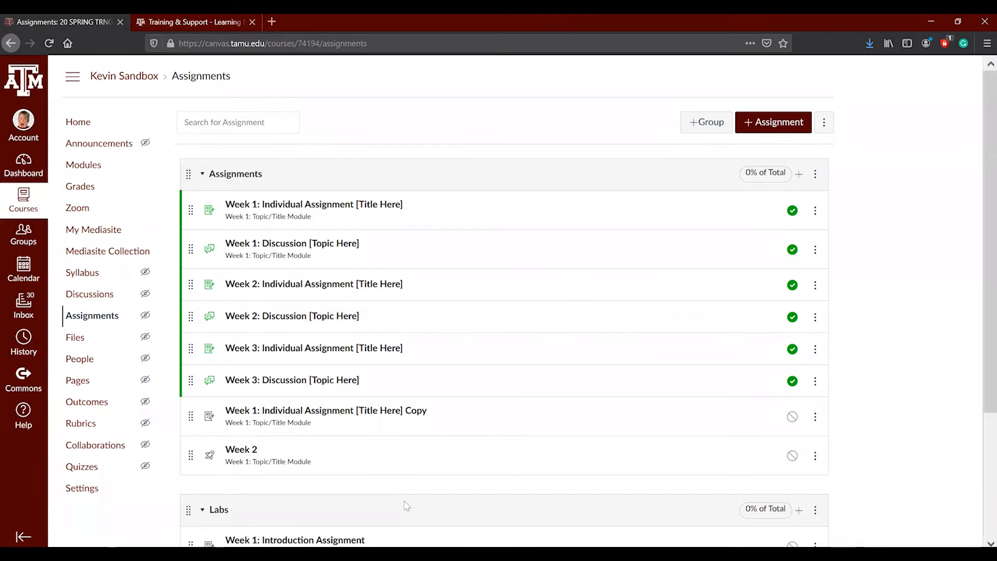
click(824, 125)
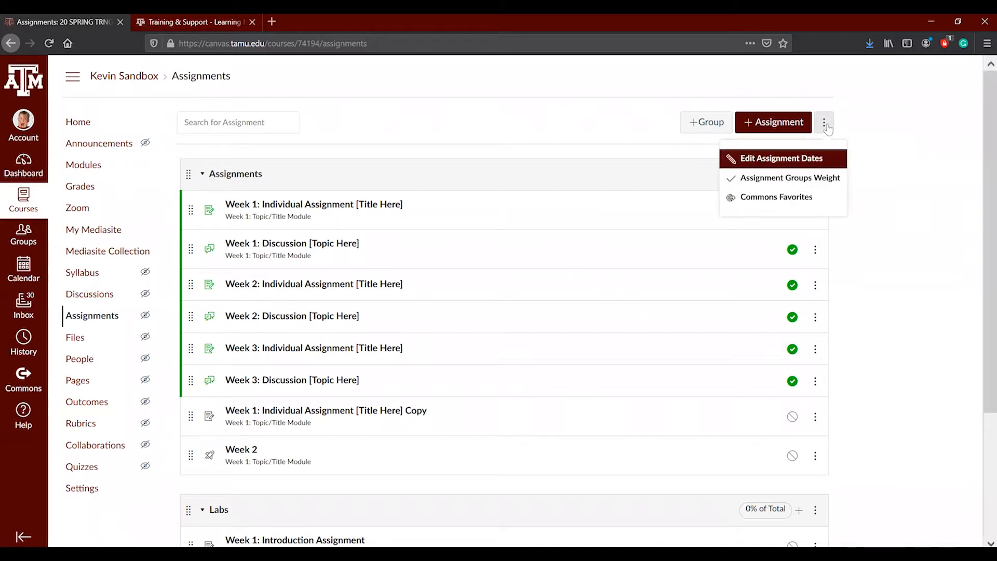
click(772, 179)
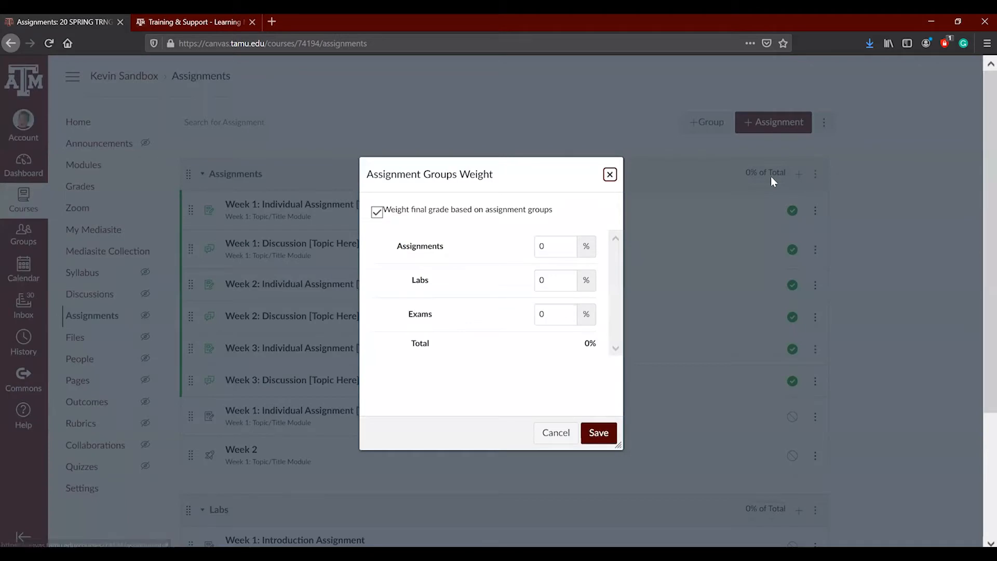
click(383, 214)
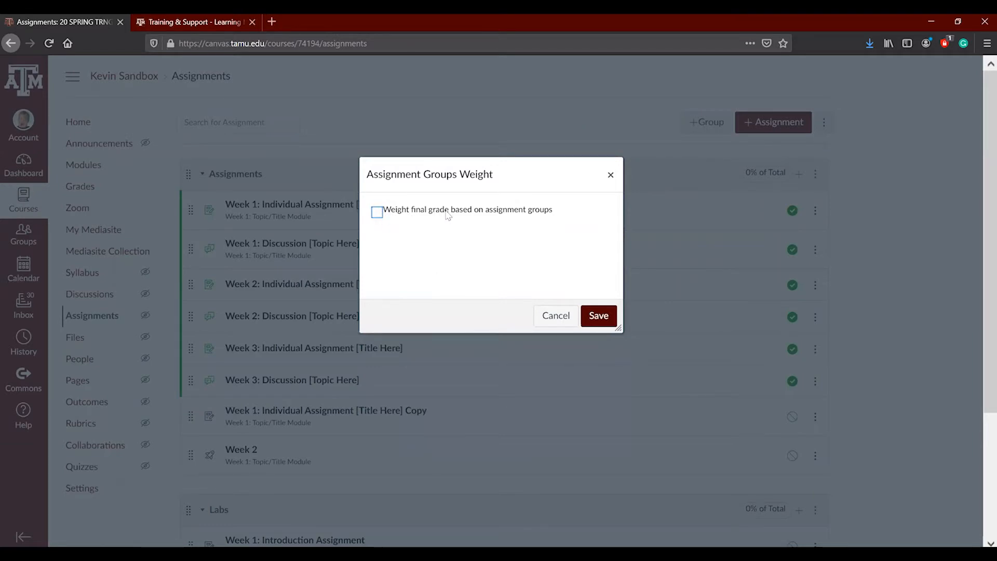
click(377, 215)
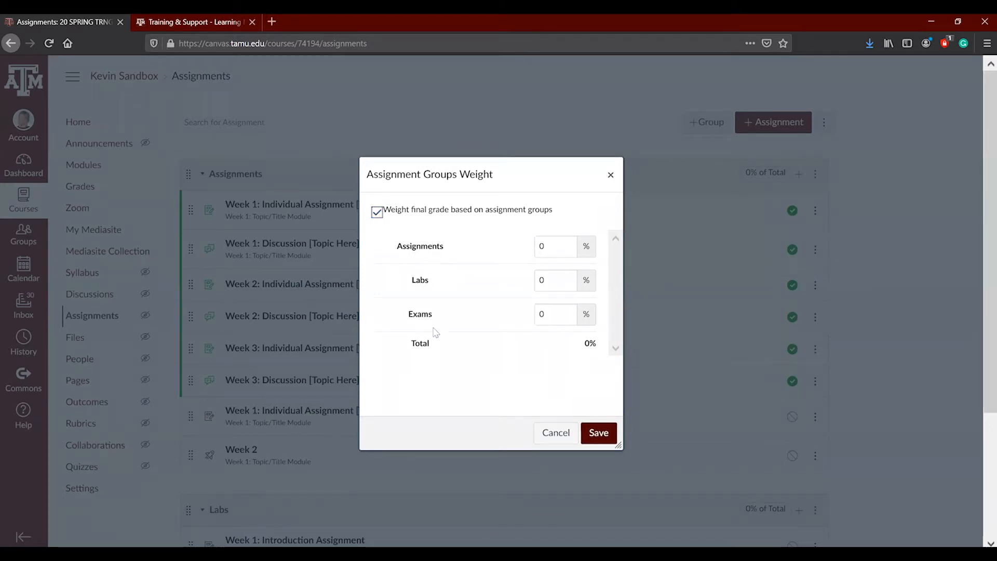
- Set the group weights to 30% for Assignments, 30% for Labs and 40% for Exams, and save them
double_click(551, 250)
double_click(563, 276)
text(4)
text(3)
text(0)
key(Tab)
text(40)
drag(576, 343, 596, 340)
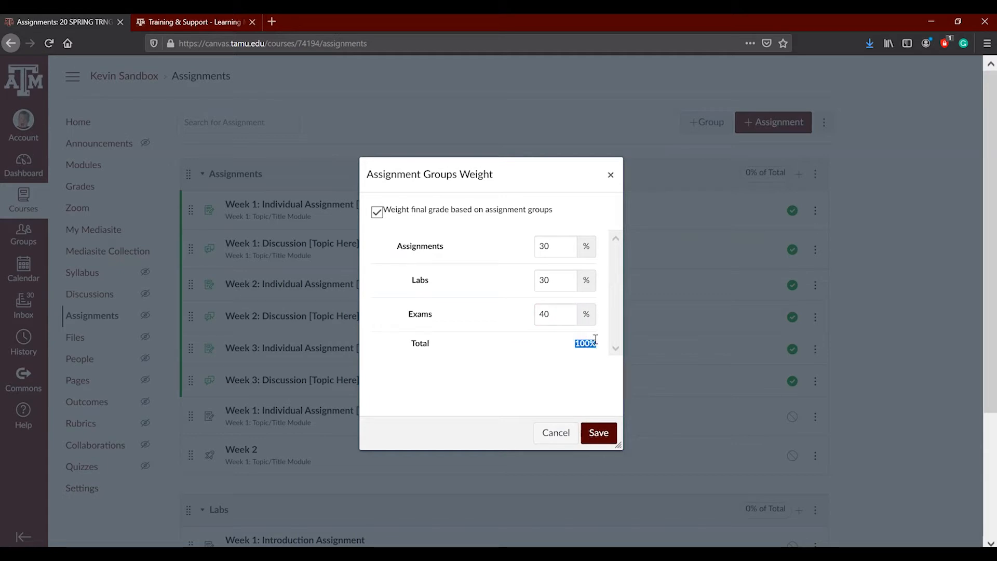
click(599, 439)
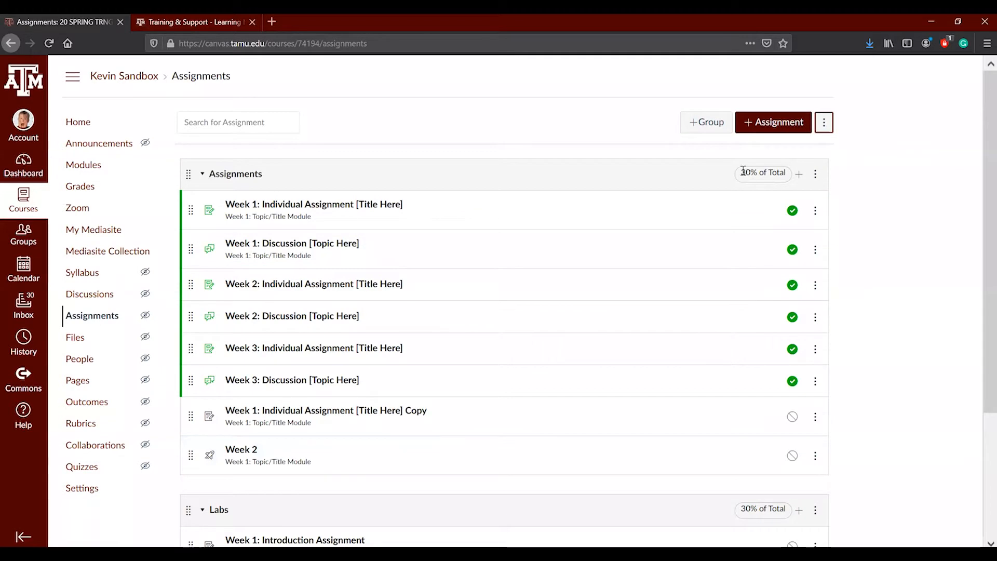
- Turn off weighting the final grade based on assignment groups and save the setting
scroll(701, 328, down, 2)
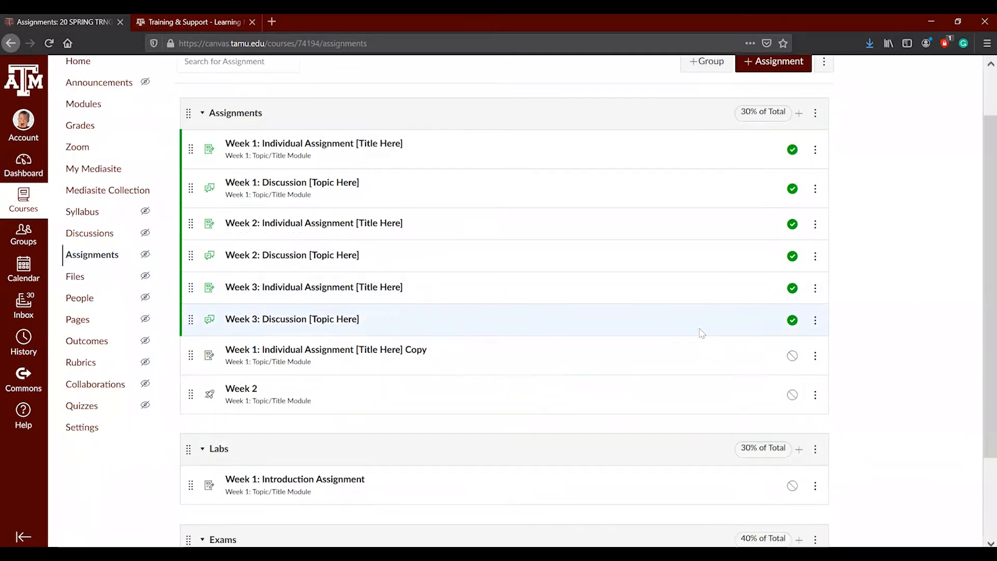
scroll(701, 333, up, 2)
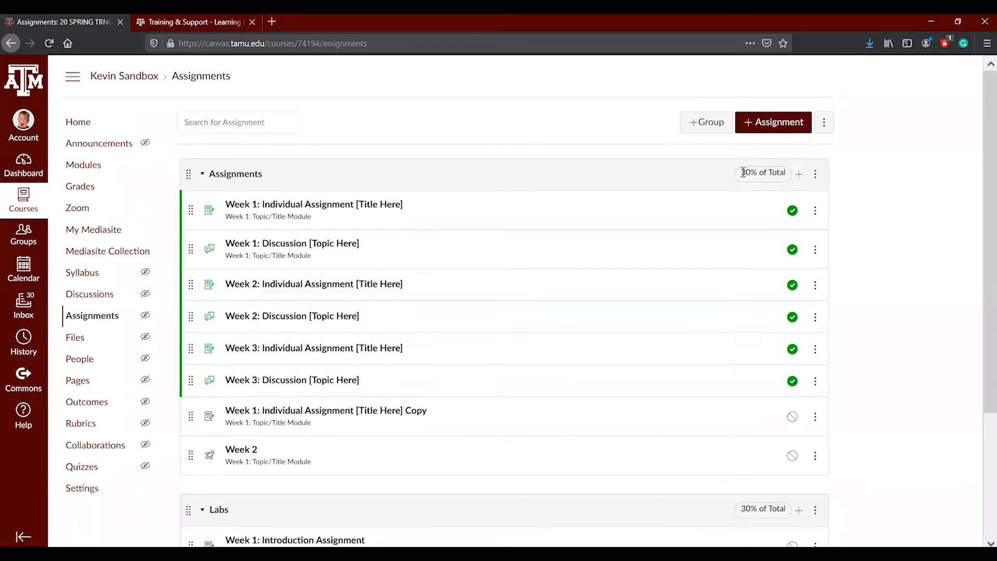
click(823, 122)
click(765, 176)
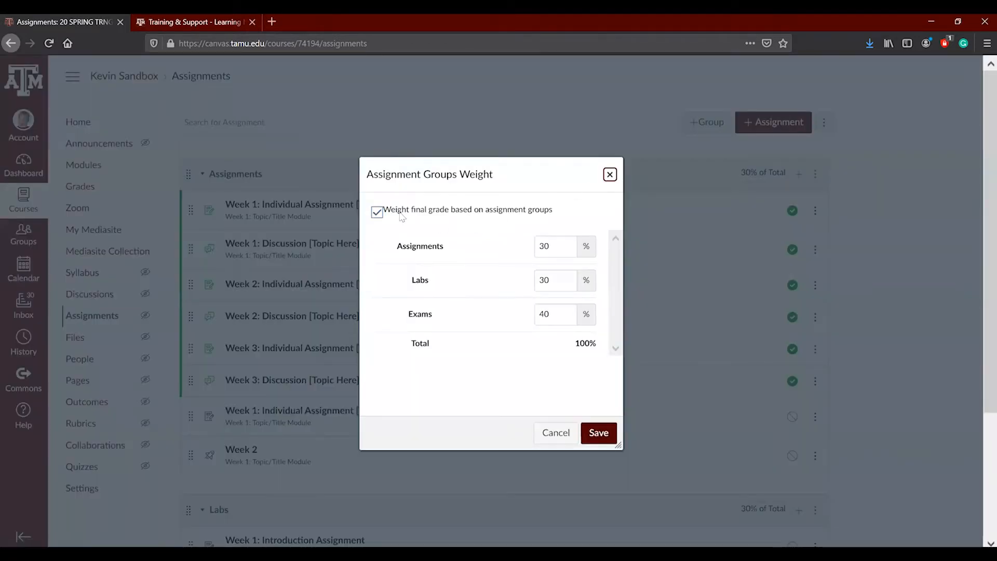
click(377, 212)
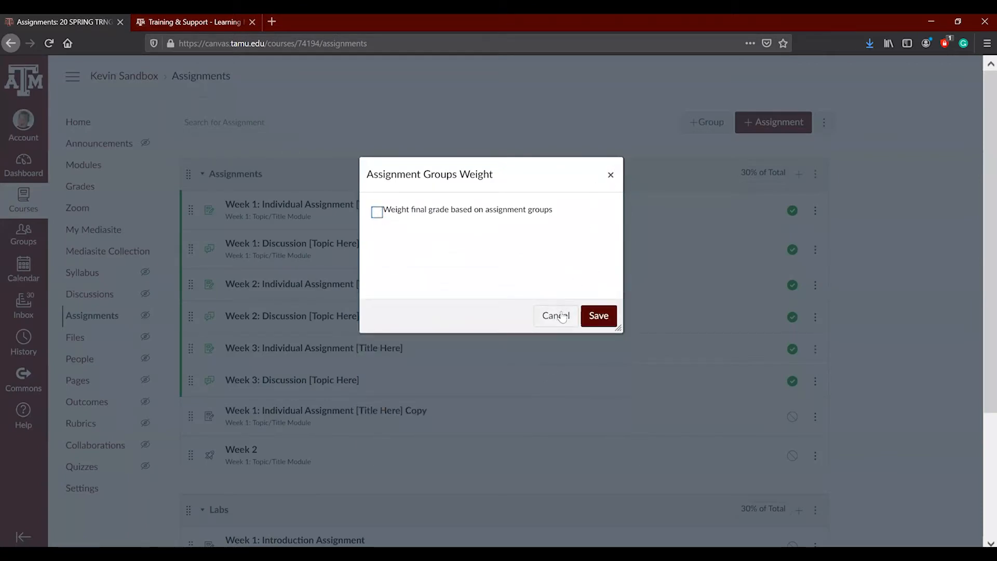
click(594, 317)
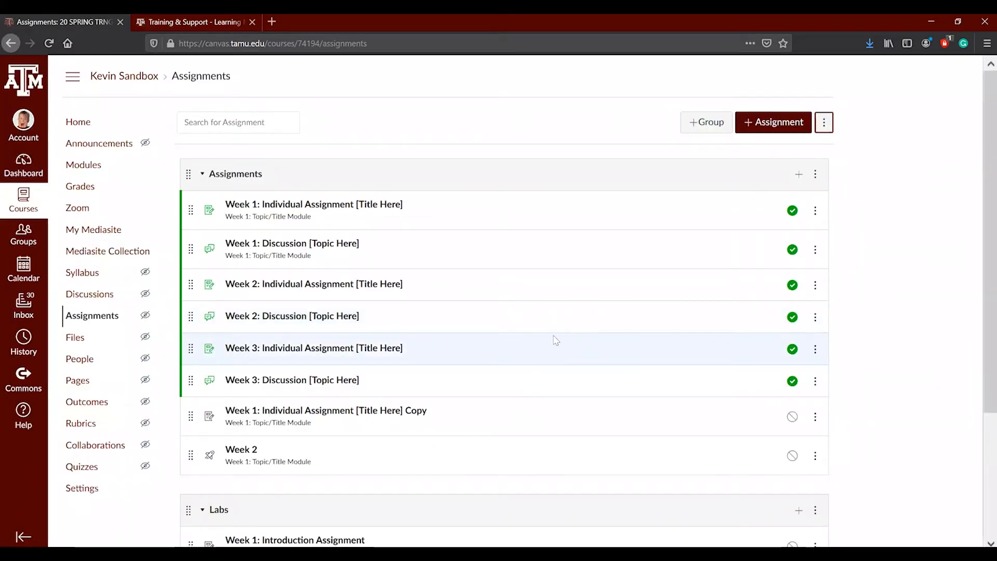
- Look over the assignment groups without weights and switch to the PowerPoint slide show about grading in Canvas
scroll(555, 337, down, 3)
scroll(558, 337, up, 3)
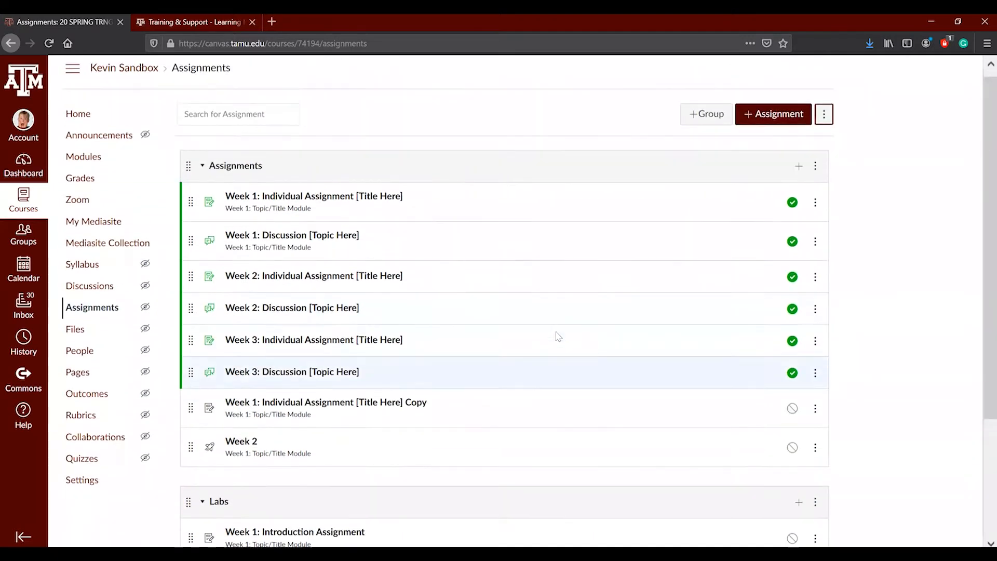
scroll(558, 336, up, 1)
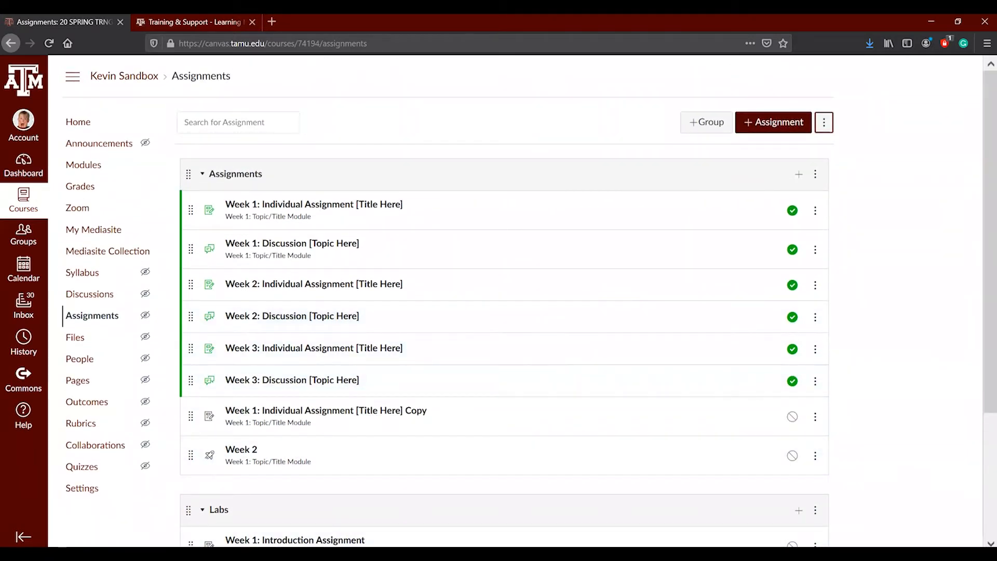
click(275, 555)
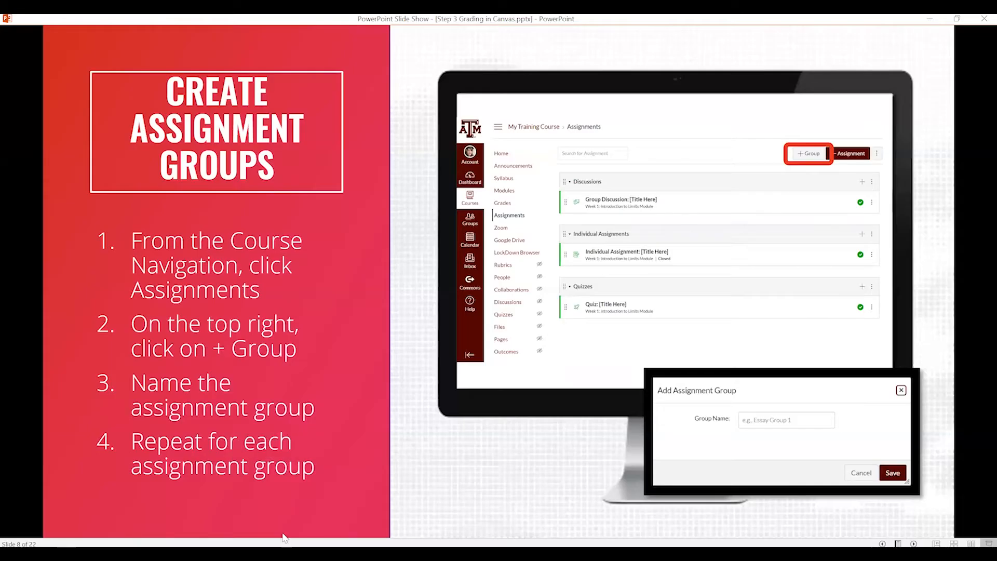
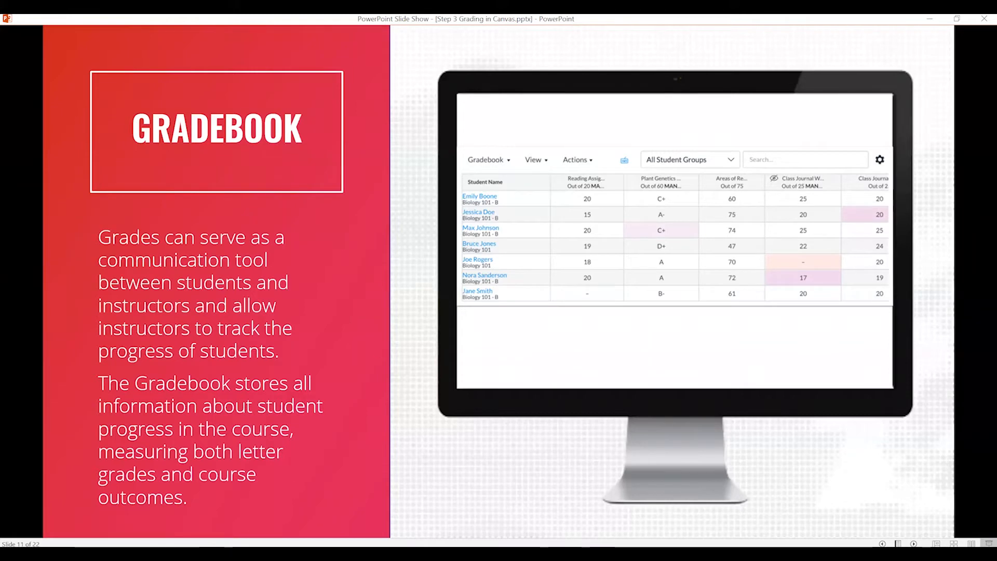
- Switch back to Canvas in Firefox and open the course's gradebook in Individual View
mouse_move(283, 554)
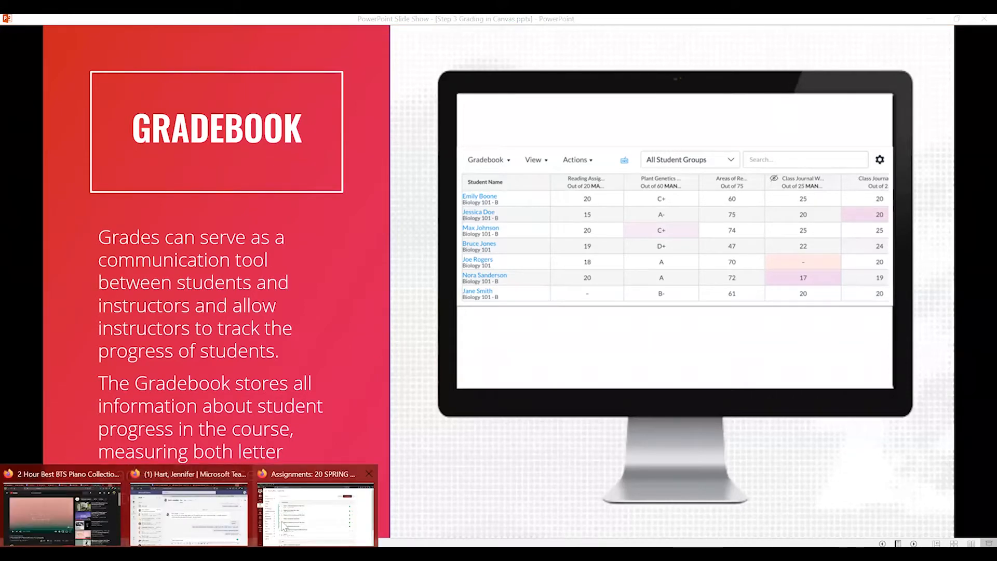
click(296, 514)
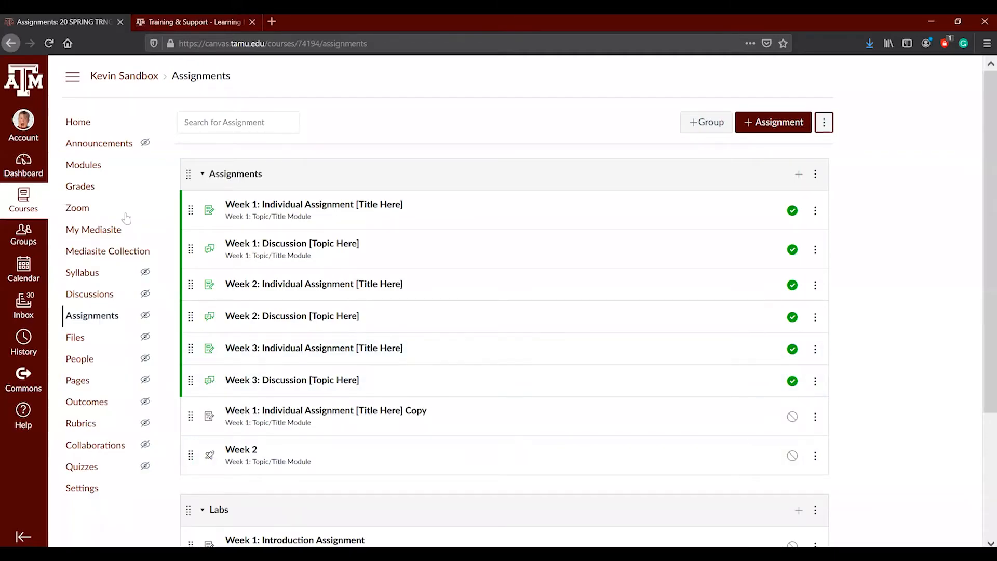
click(88, 192)
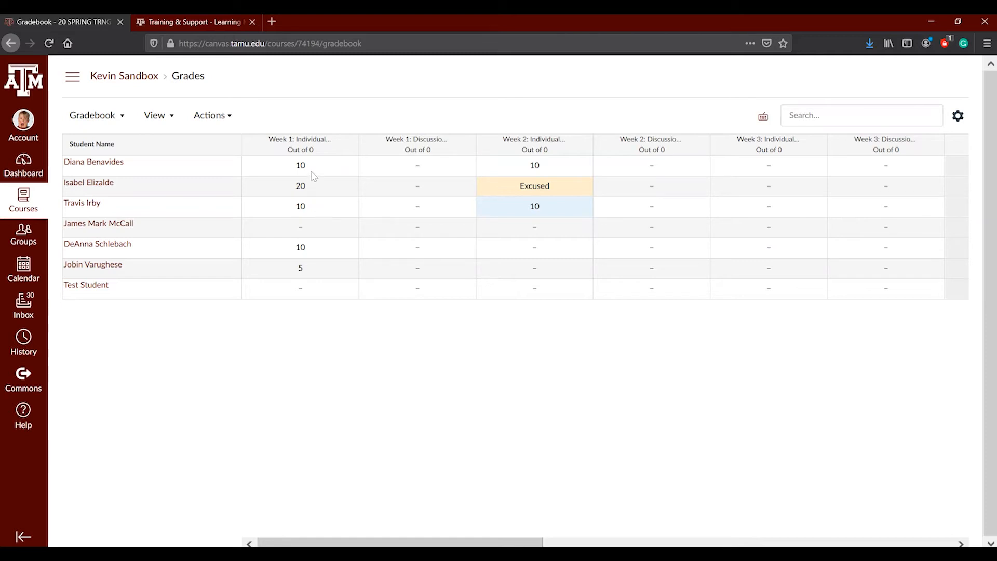
click(119, 116)
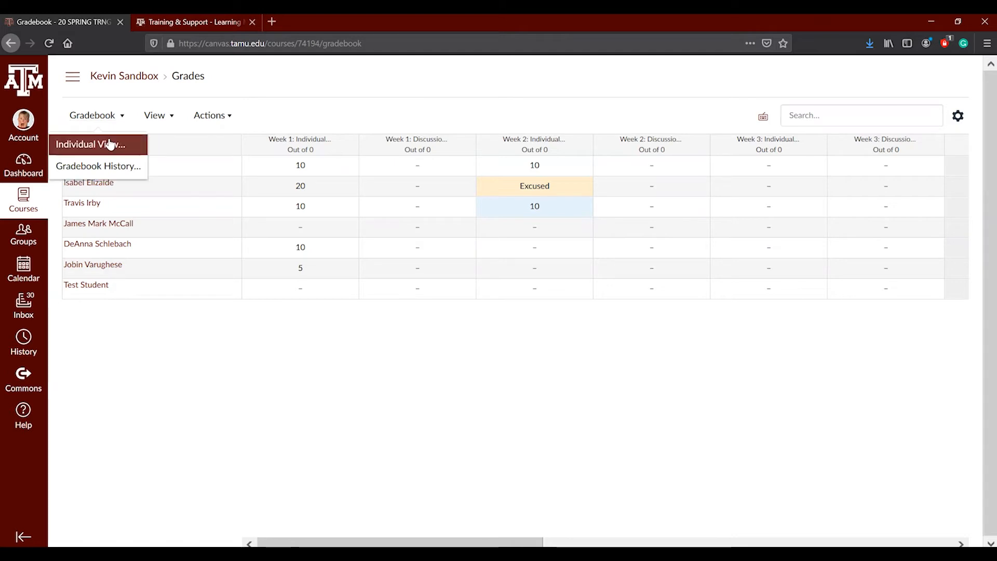
click(108, 150)
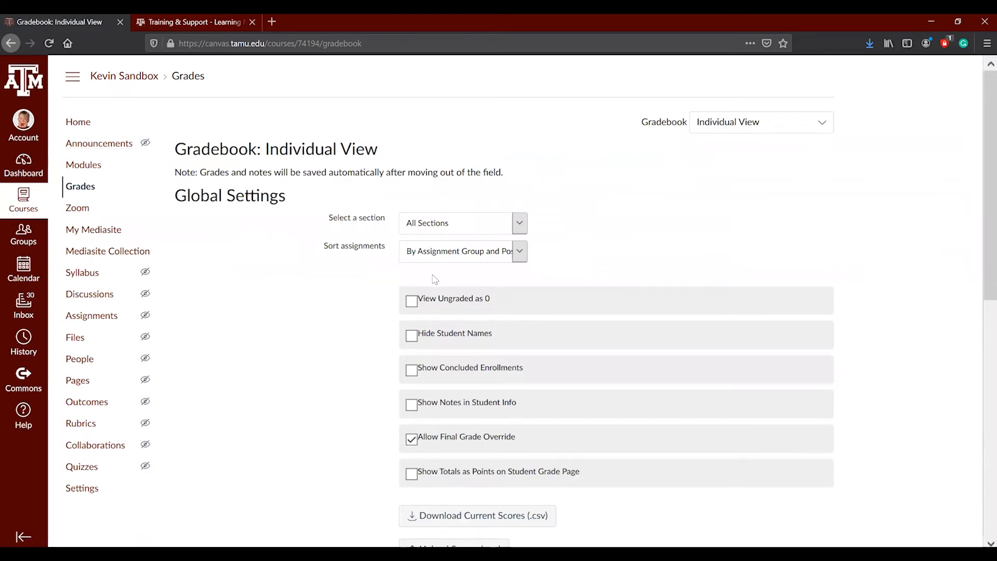
- Review the Global Settings and select the first listed student under Content Selection
scroll(434, 258, down, 3)
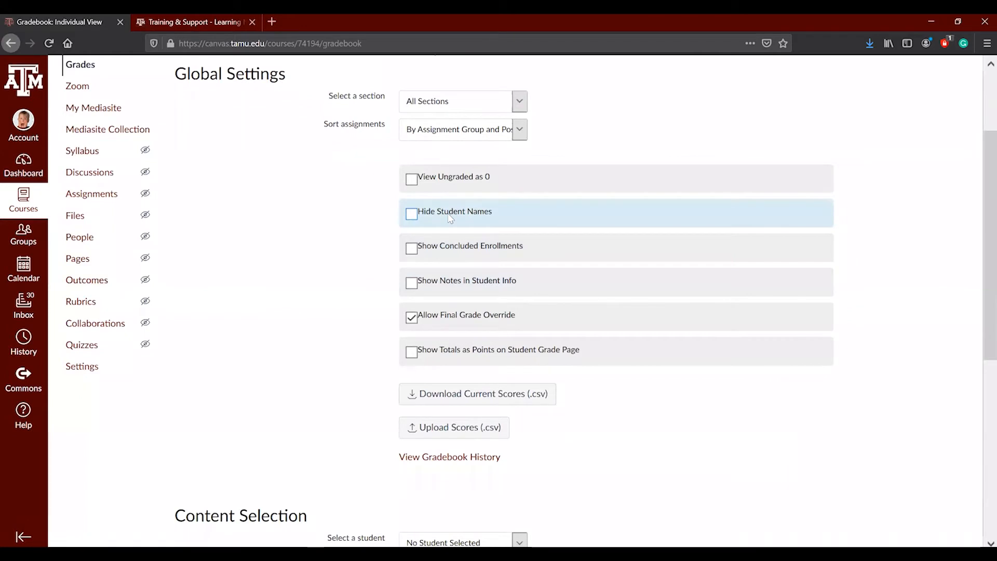
scroll(445, 253, down, 3)
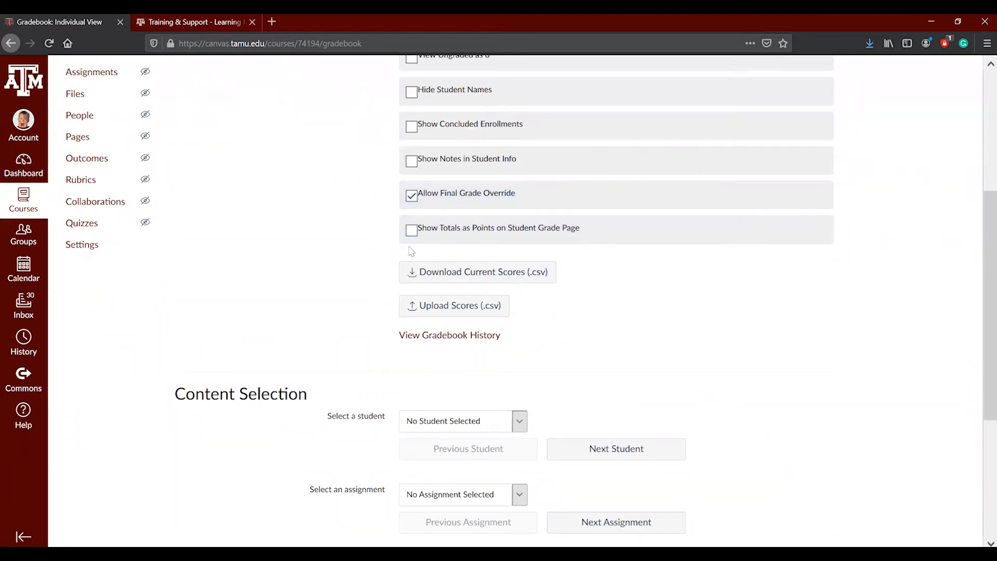
scroll(423, 280, down, 2)
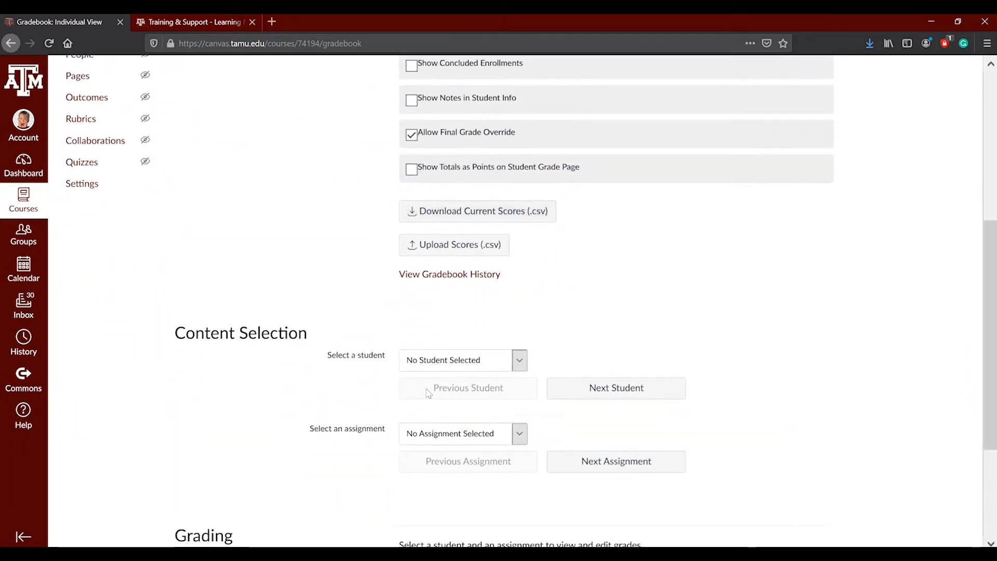
click(432, 362)
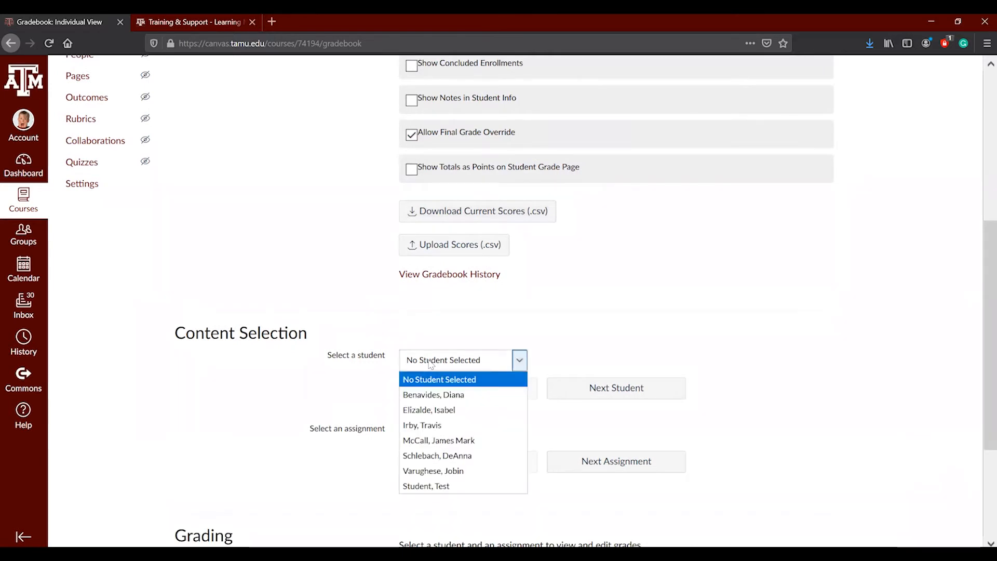
click(431, 396)
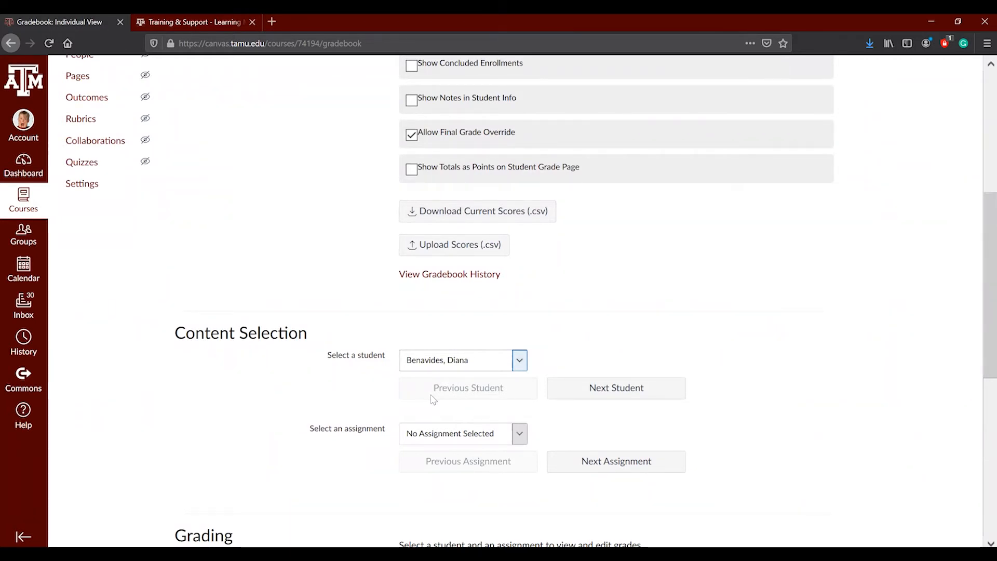
- View the assignments available under Content Selection and close the list without choosing one
scroll(226, 268, up, 5)
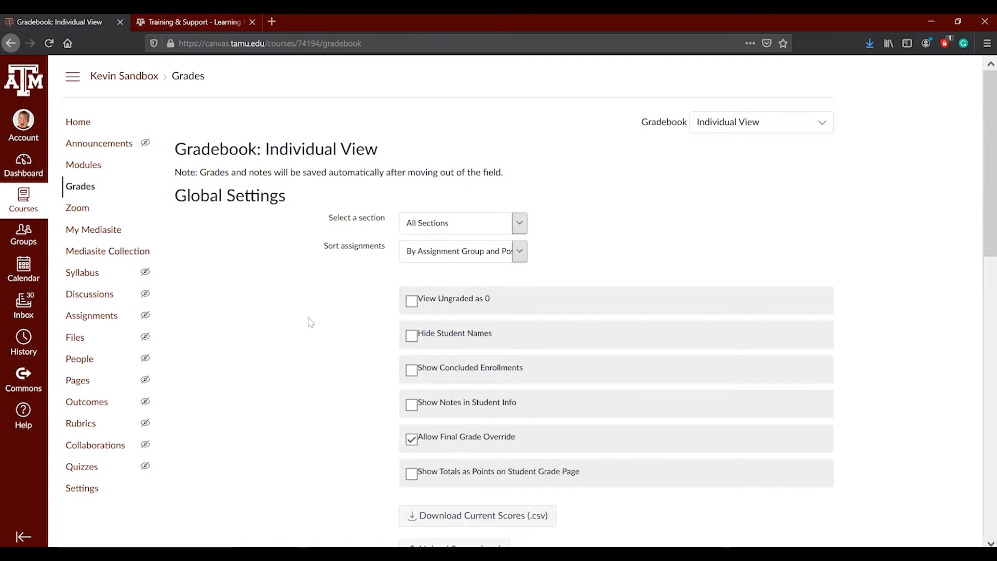
scroll(351, 331, down, 4)
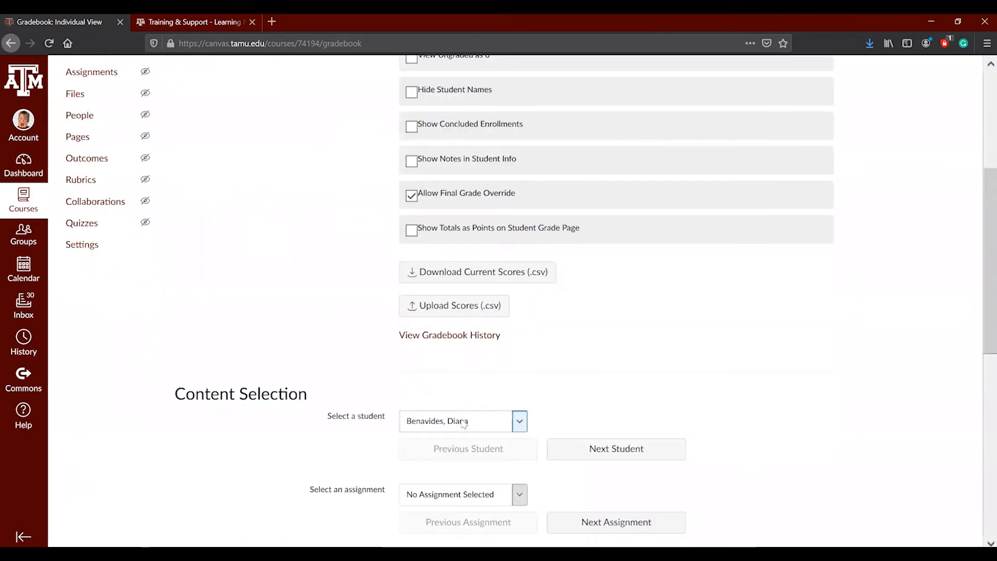
scroll(417, 456, down, 1)
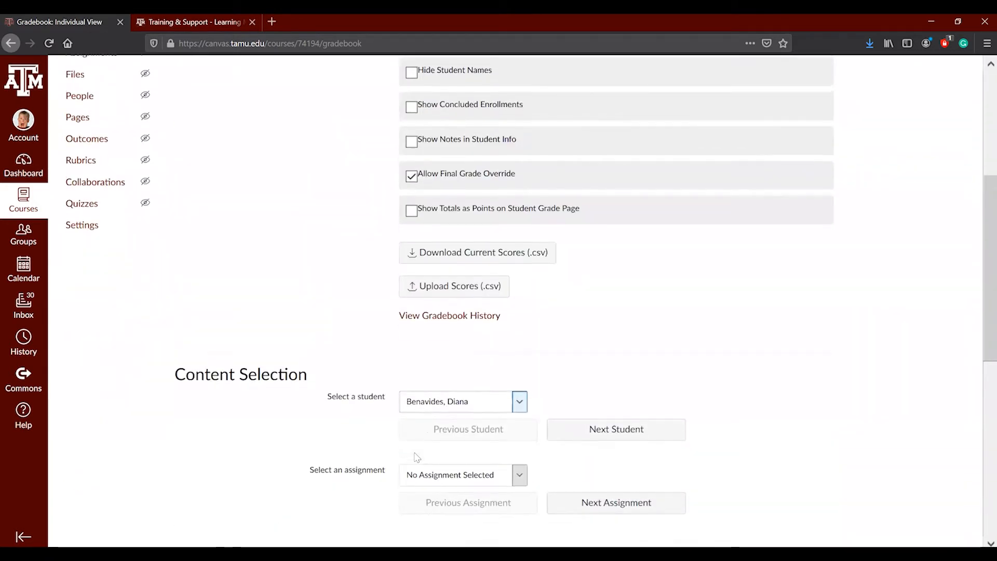
scroll(416, 457, down, 2)
click(457, 373)
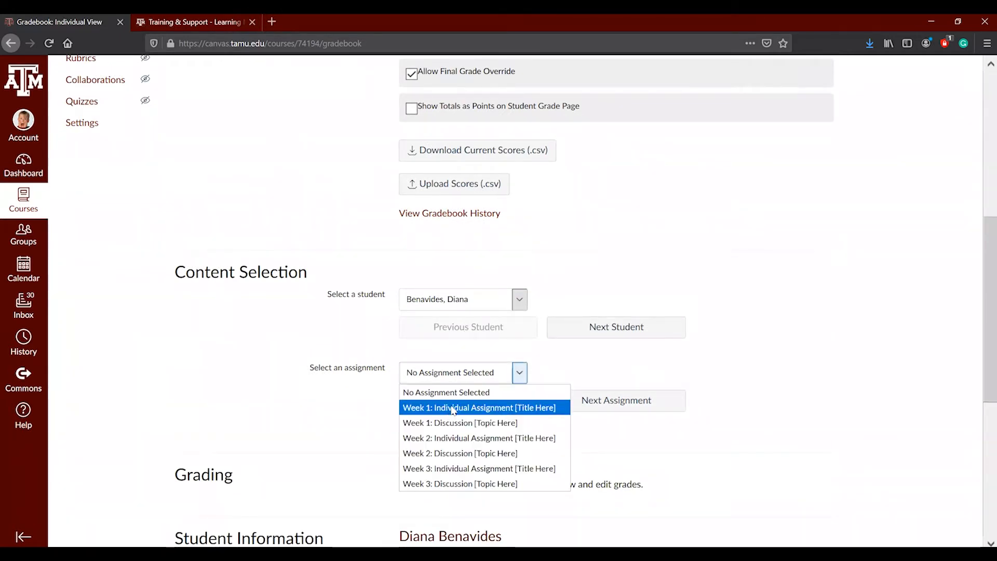
click(397, 340)
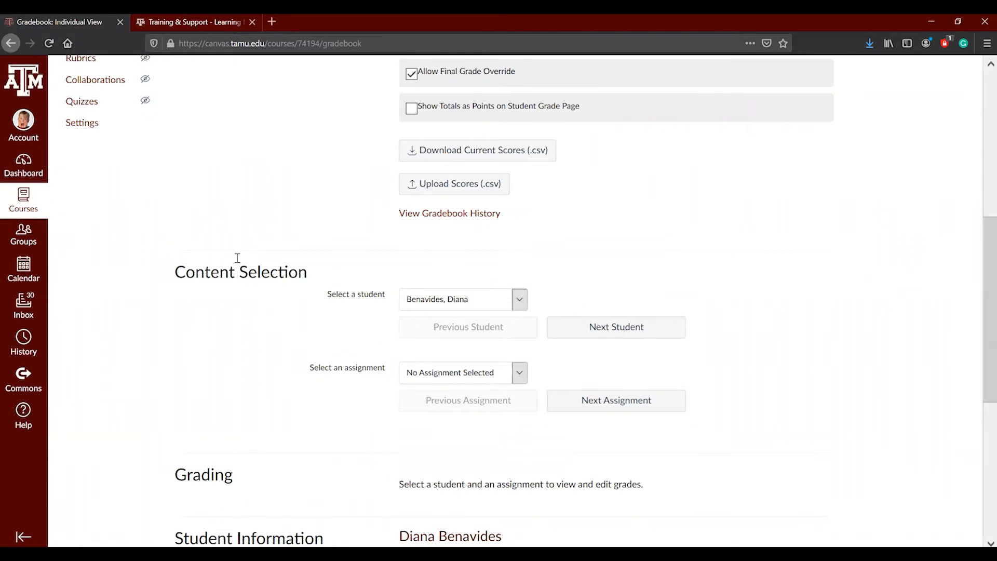
- Examine the selected student's information, including grades by assignment group and the final grade override
scroll(153, 198, up, 6)
scroll(189, 215, down, 6)
scroll(353, 247, down, 2)
scroll(400, 245, up, 2)
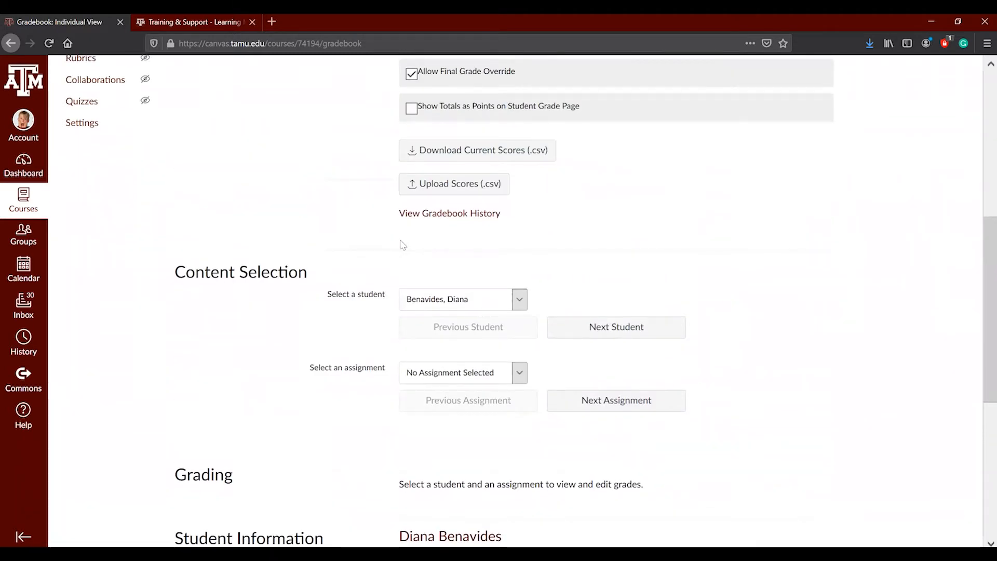
scroll(403, 245, down, 4)
scroll(402, 244, down, 2)
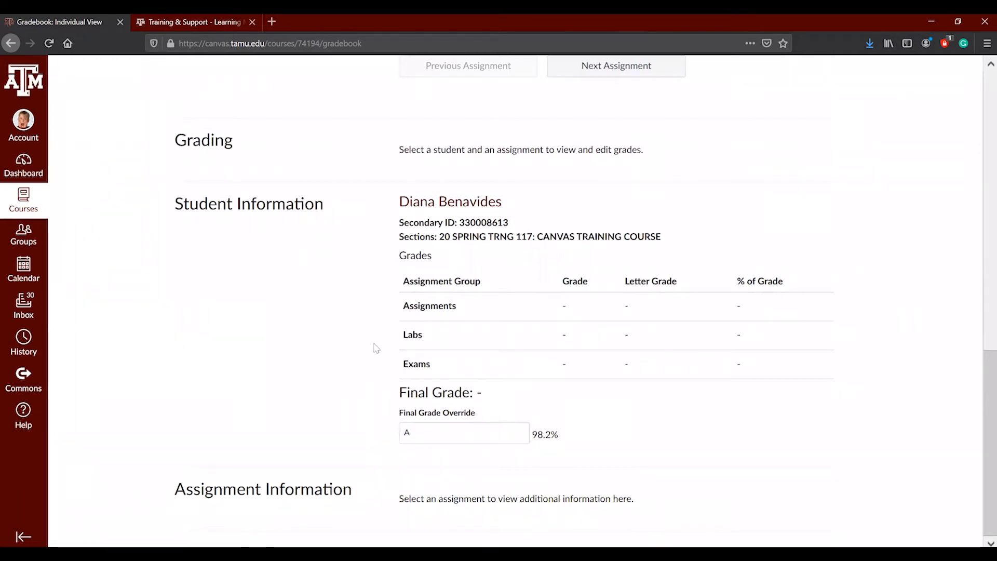
- Open the Gradebook History and examine the dated grade changes, including their Before, After and Current values
scroll(377, 348, up, 10)
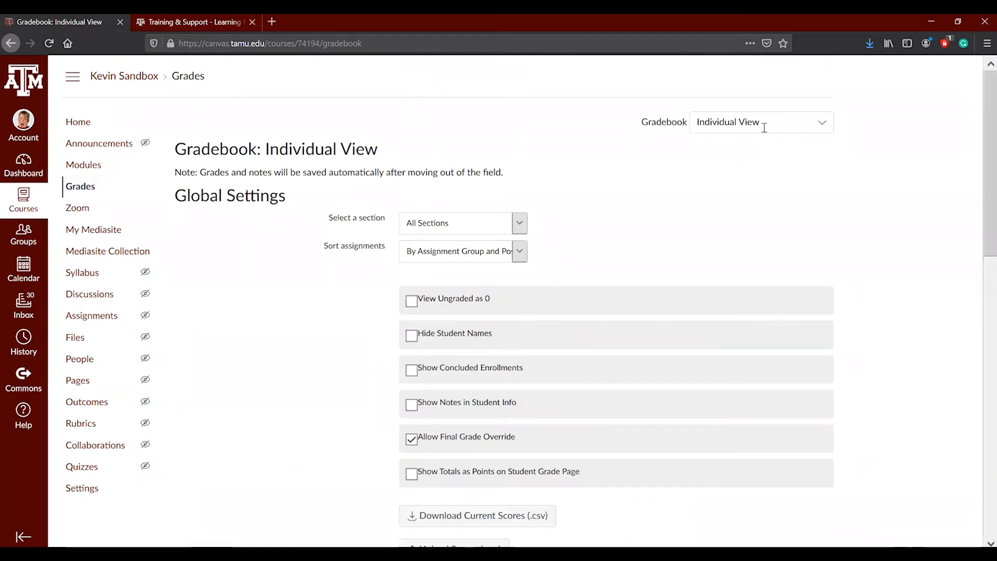
click(764, 123)
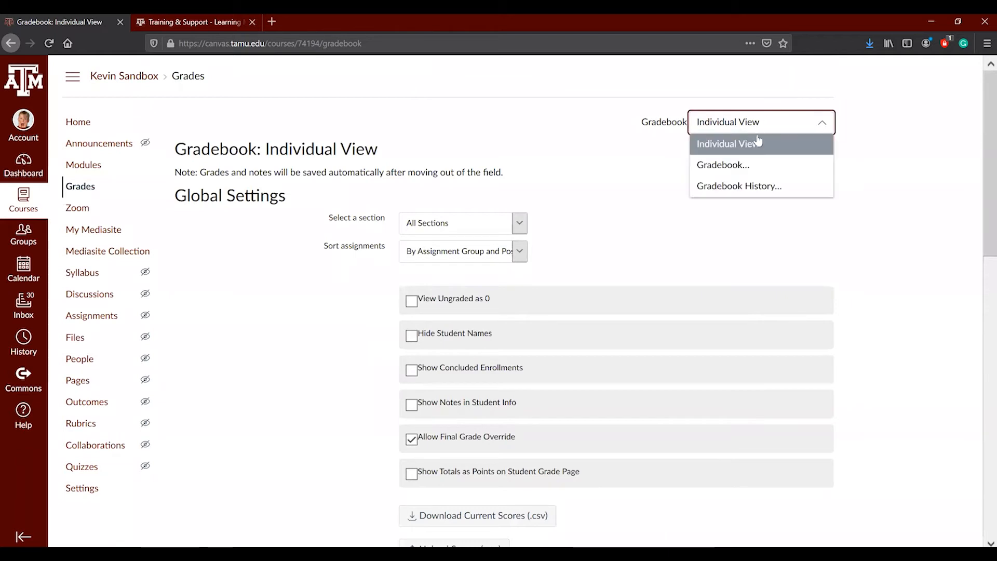
click(747, 188)
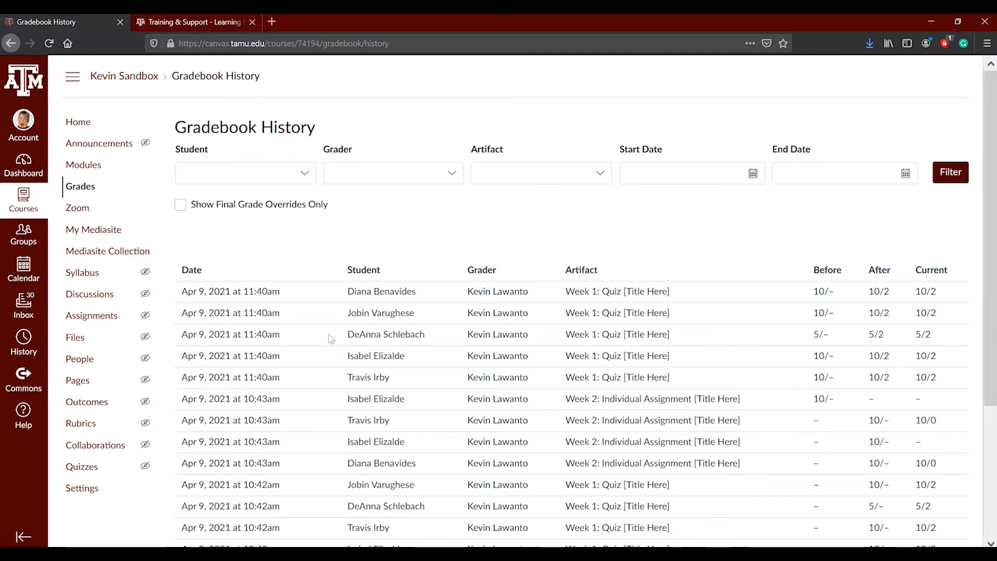
scroll(331, 339, down, 1)
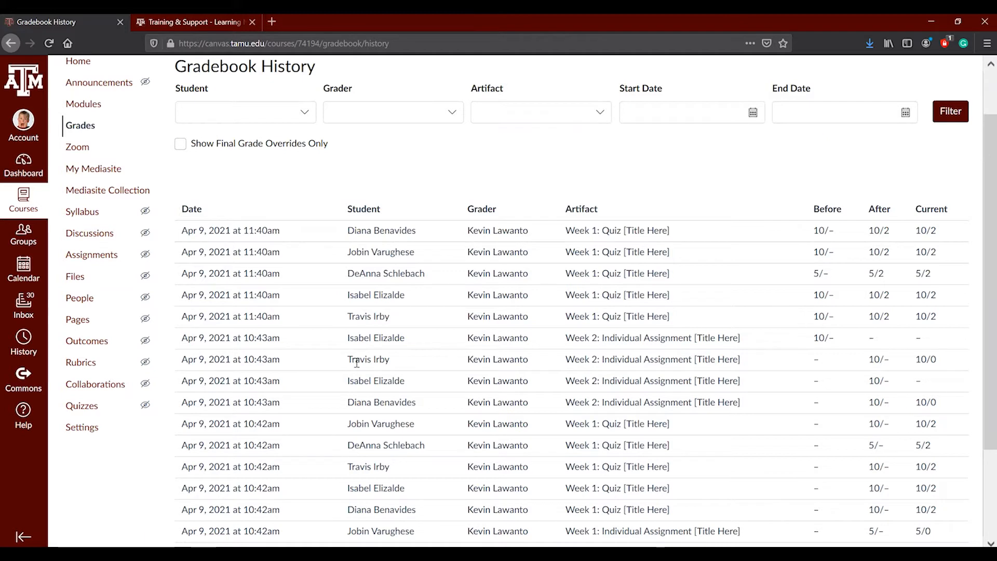
drag(214, 359, 252, 359)
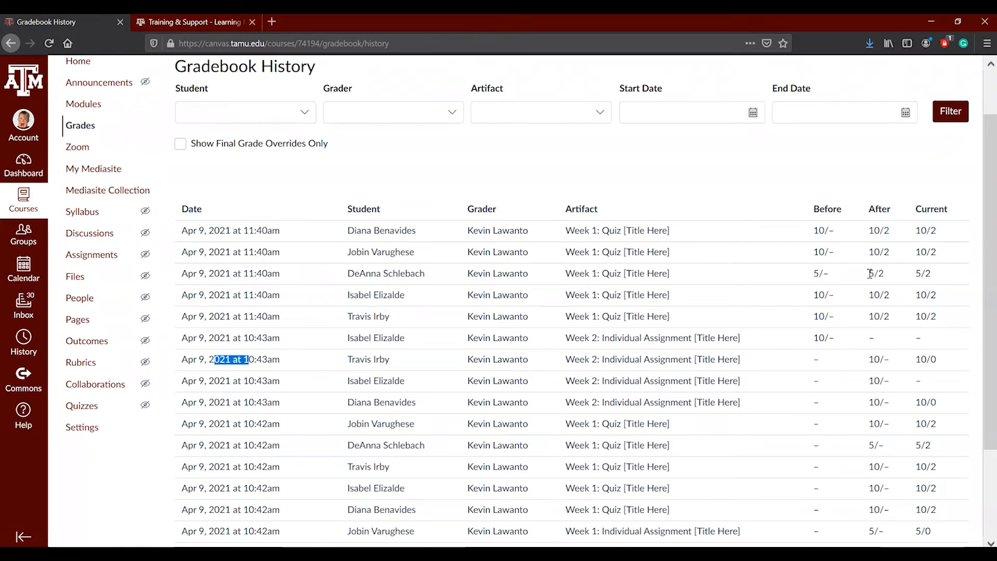
drag(868, 273, 874, 273)
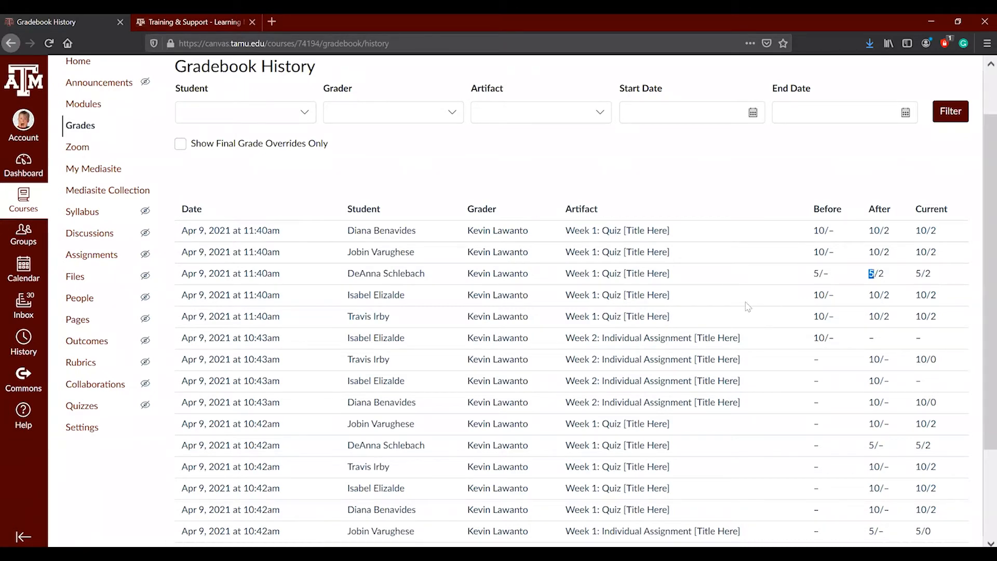
scroll(830, 235, down, 1)
scroll(745, 258, up, 1)
- View the Grader and Student filters in the Gradebook History without entering any criteria
click(453, 114)
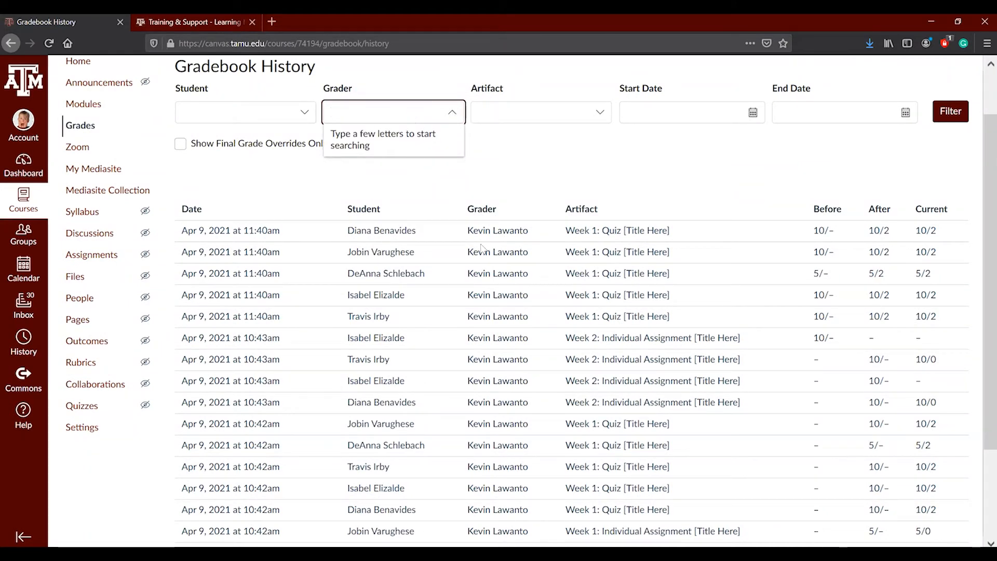
click(543, 186)
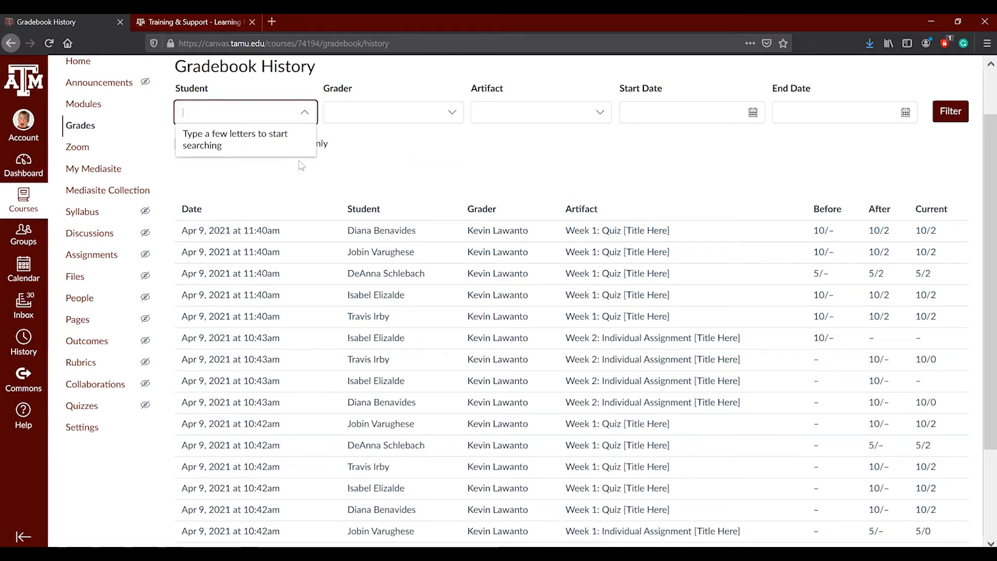
click(421, 135)
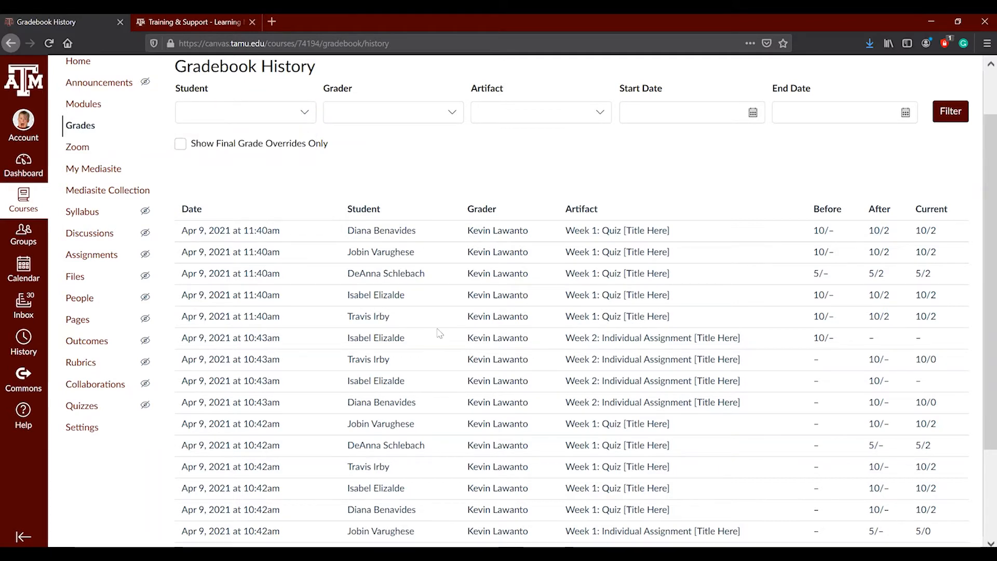
- Return to the course's grades and switch from Individual View to the full Gradebook
scroll(439, 333, up, 2)
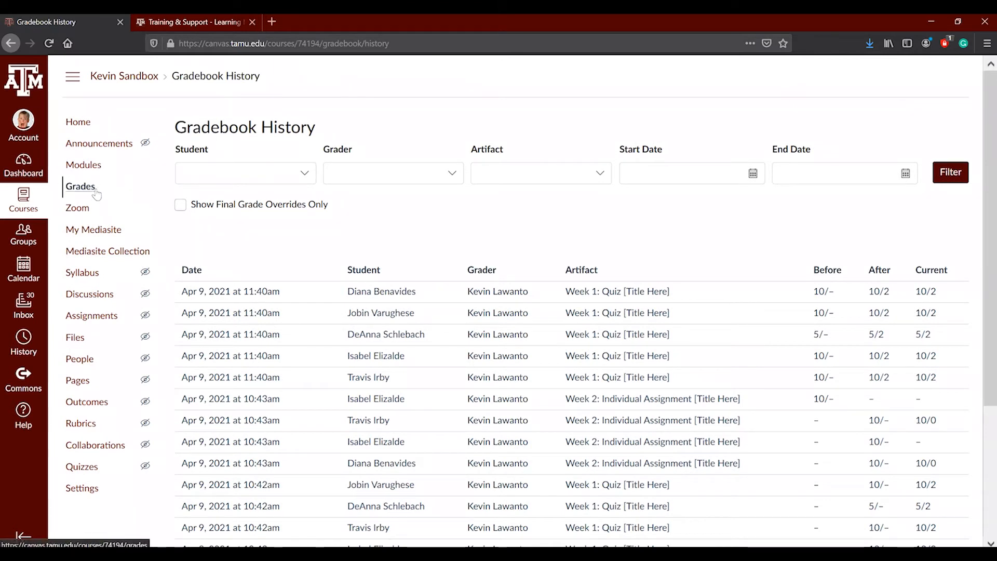
click(95, 190)
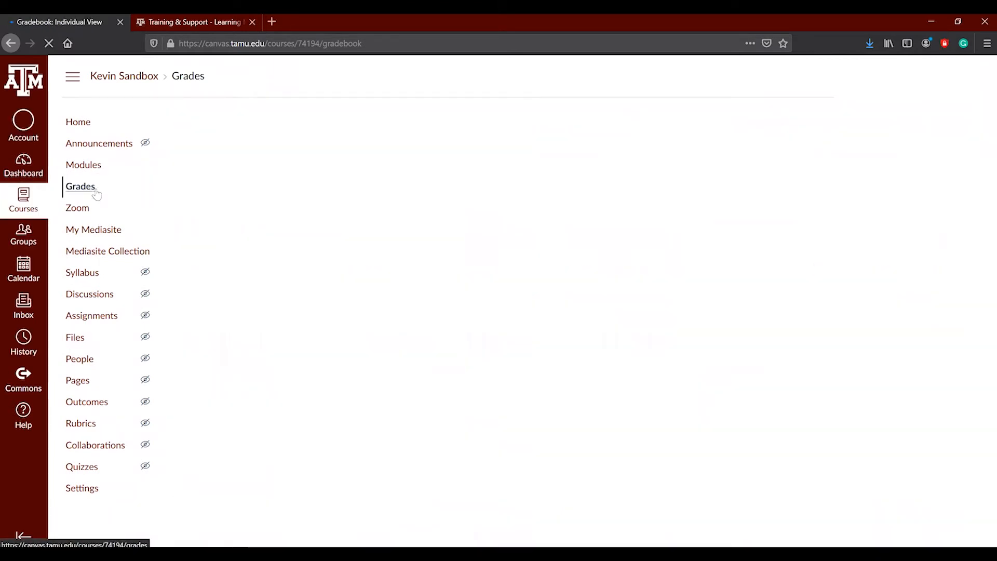
click(823, 124)
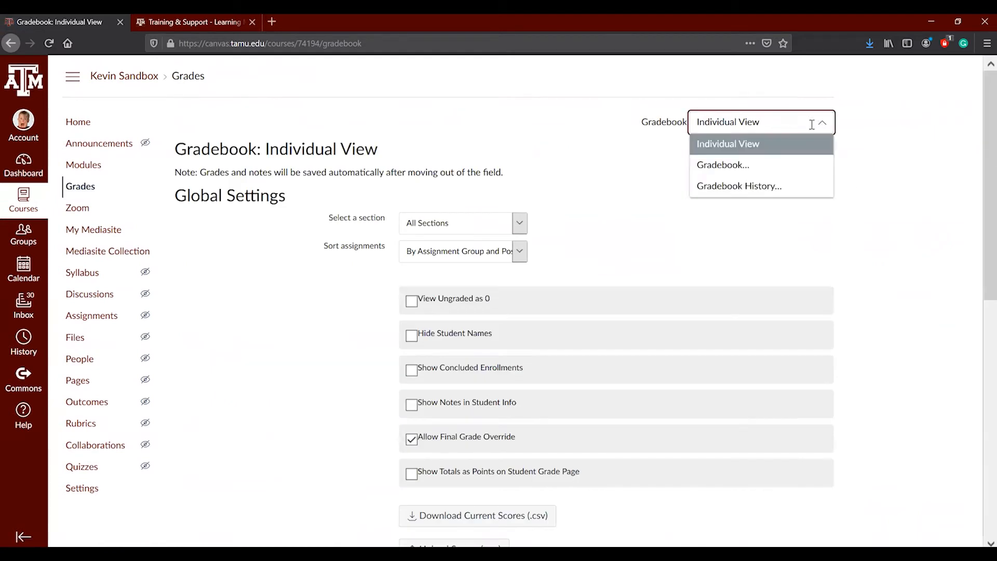
click(771, 167)
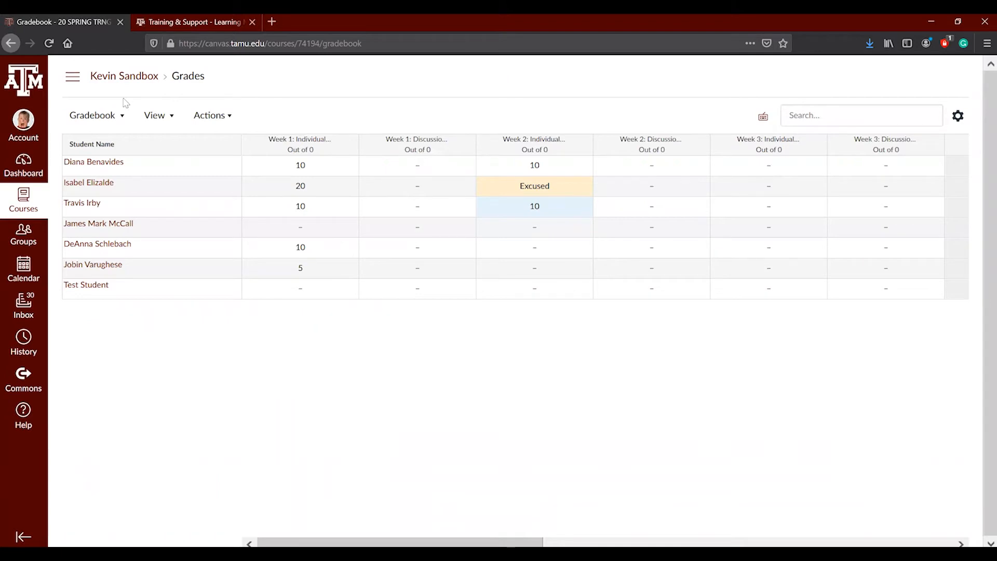
- Examine the alternative gradebook views and the options for arranging and filtering assignment columns
click(119, 115)
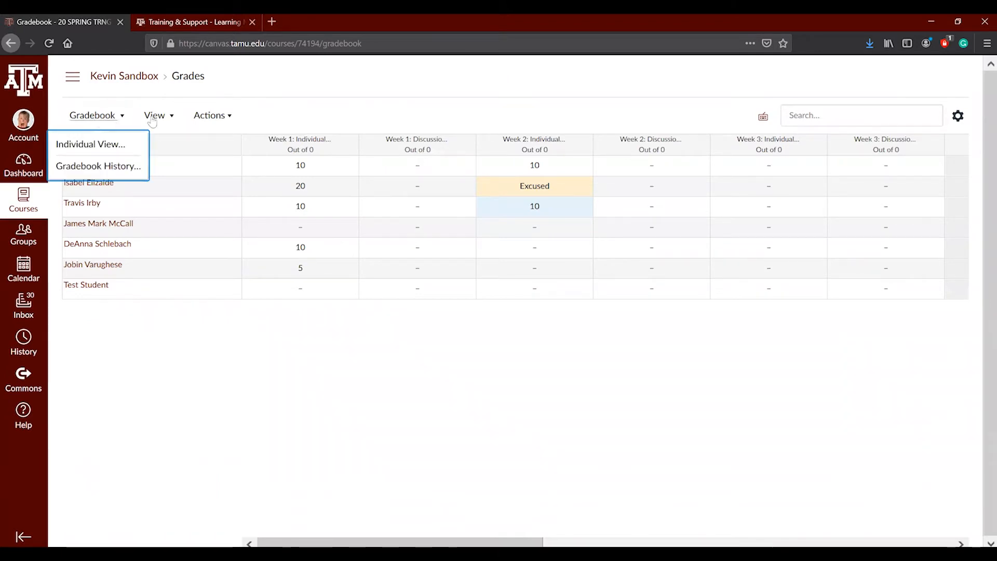
key(Escape)
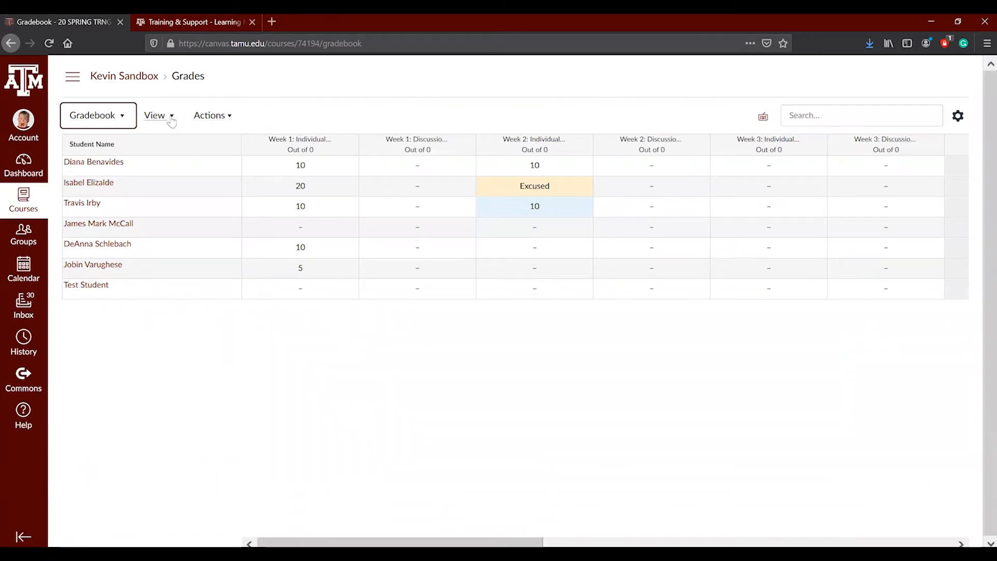
click(172, 118)
mouse_move(173, 146)
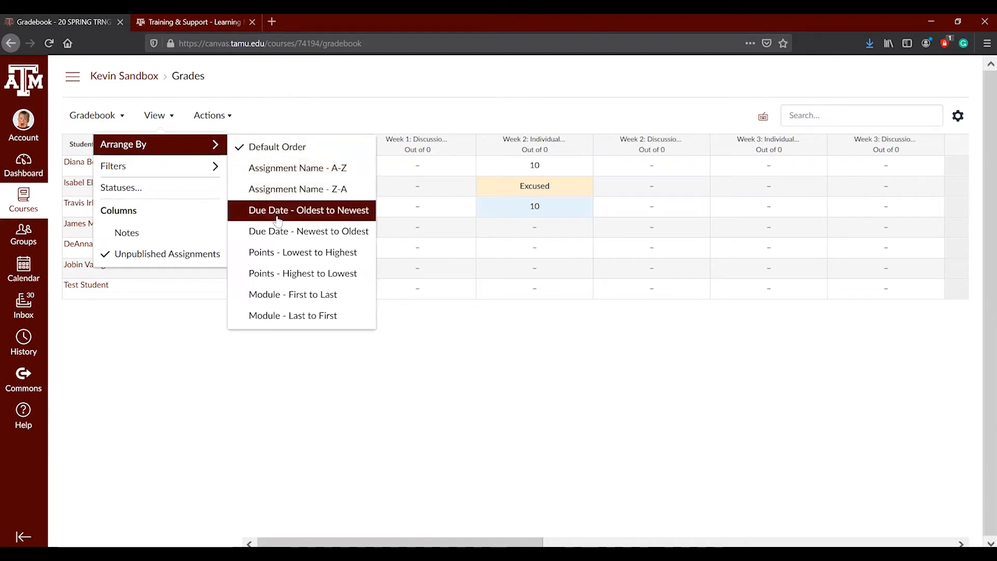
mouse_move(189, 167)
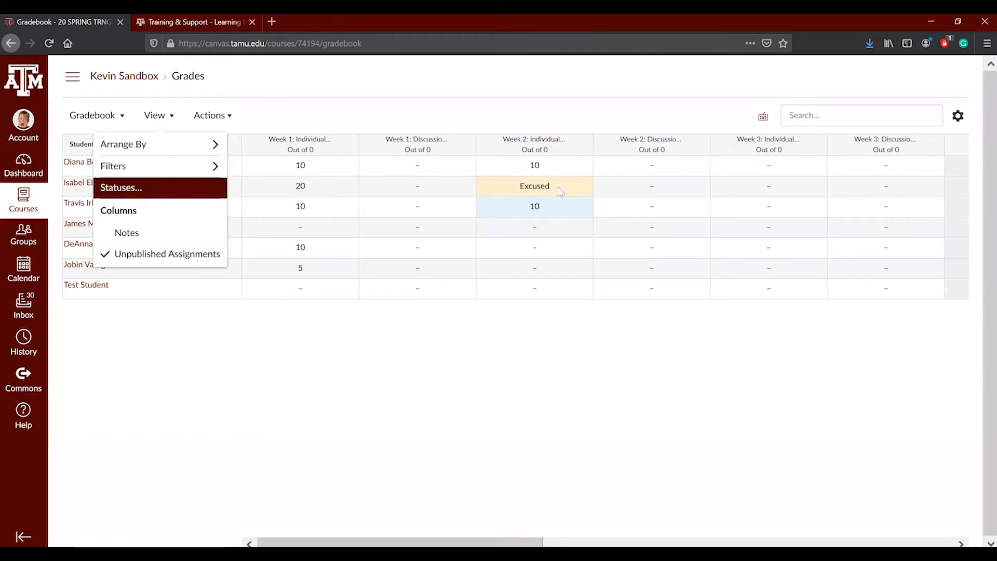
- Open the submission Statuses settings, view the color choices for Late, and close them without changing anything
click(126, 189)
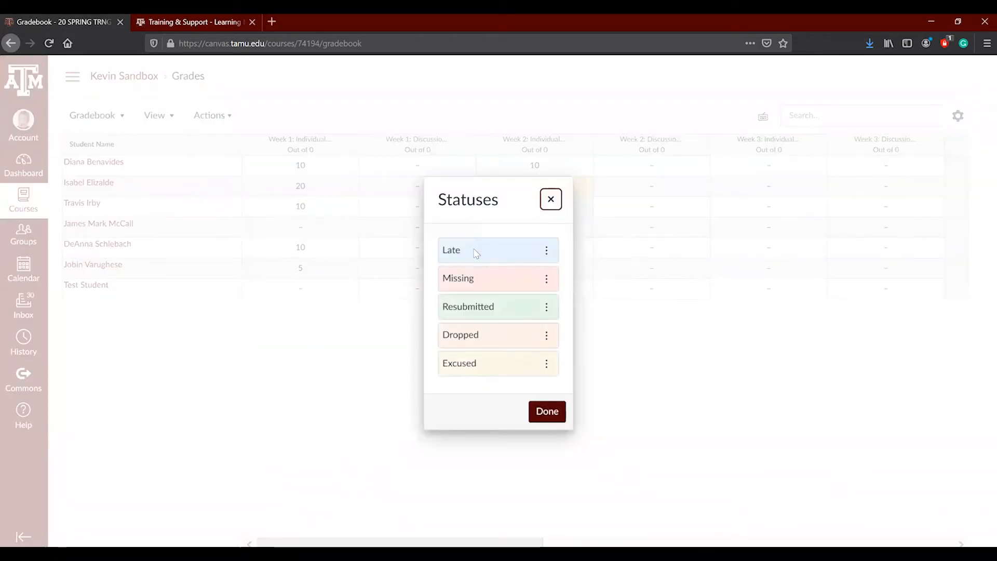
click(546, 252)
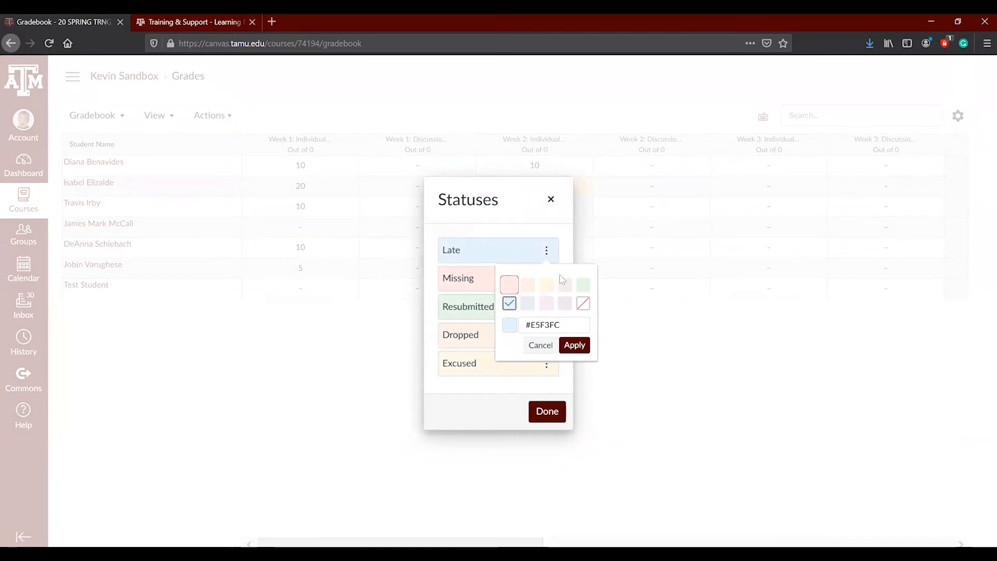
click(563, 248)
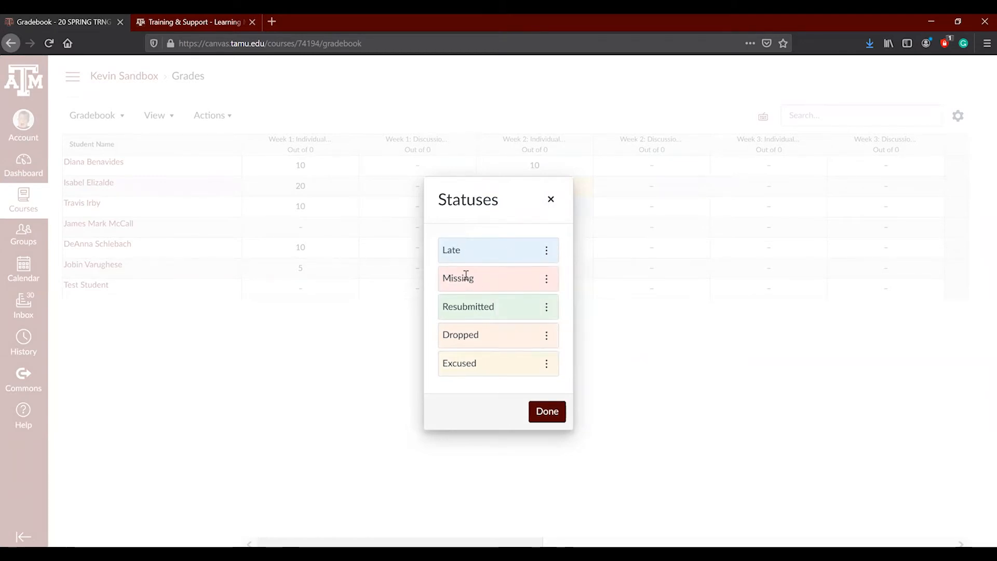
drag(474, 277, 398, 282)
click(472, 308)
click(551, 199)
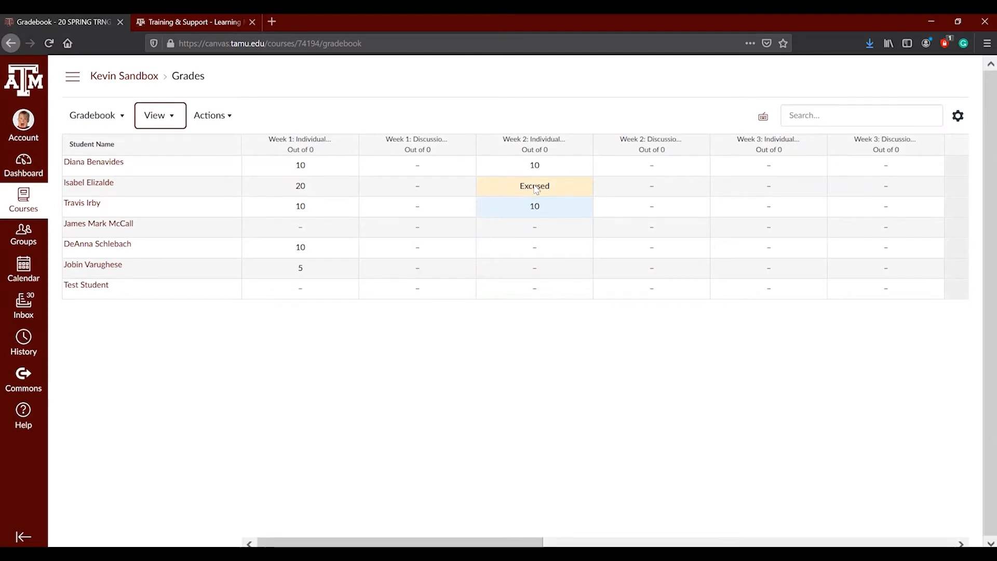
- Review the Notes and Unpublished Assignments column options and the gradebook's Import and Export actions
click(173, 116)
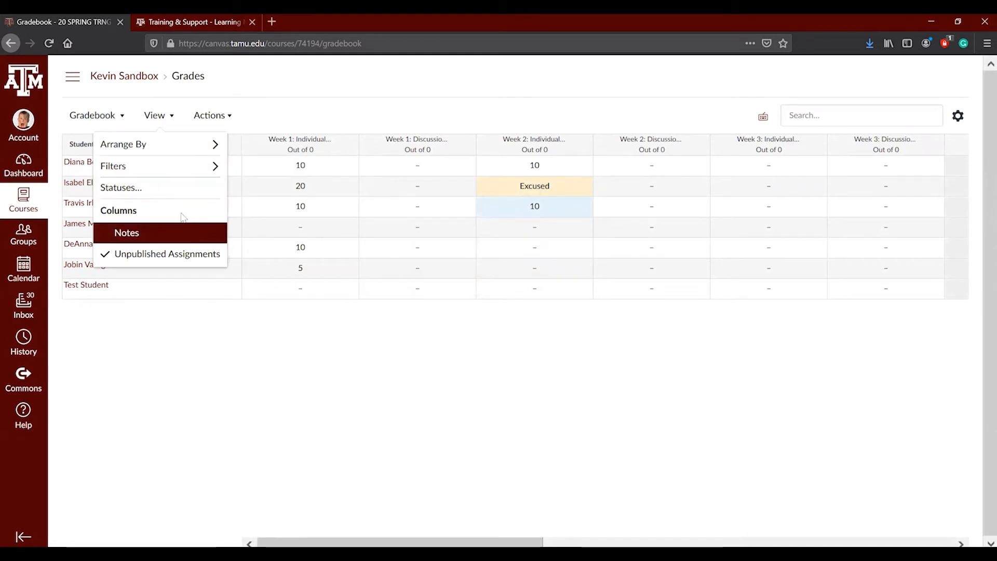
click(256, 109)
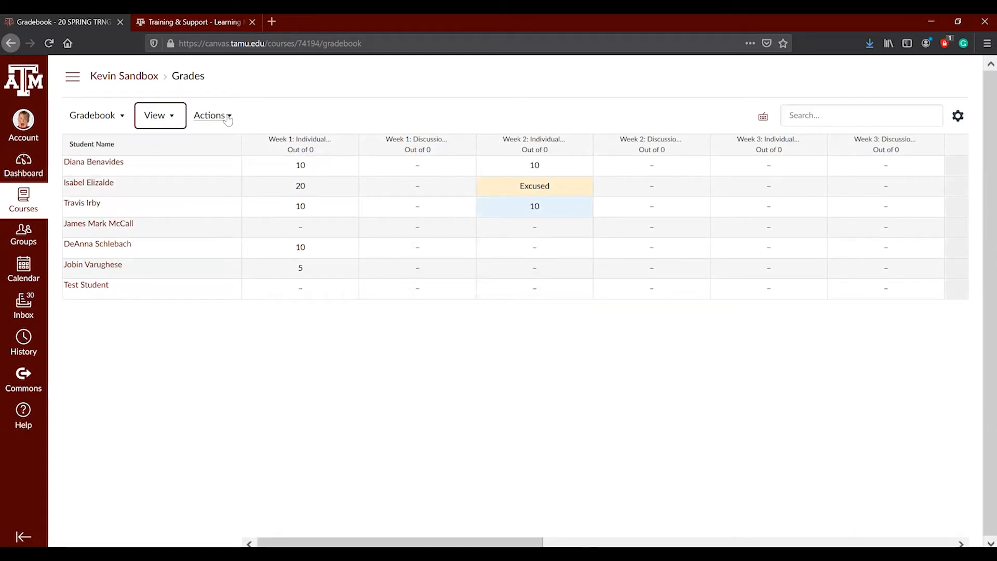
click(227, 116)
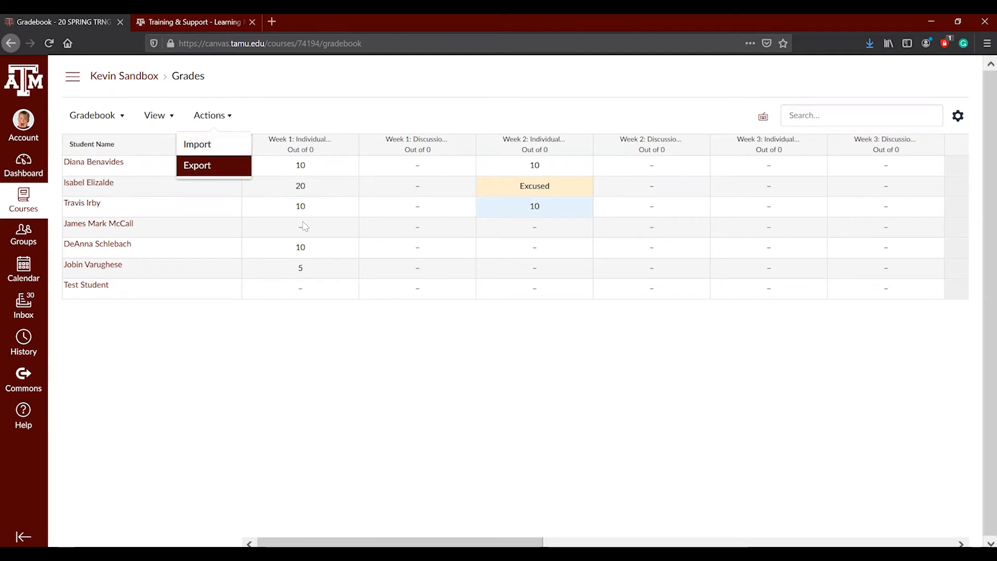
click(435, 344)
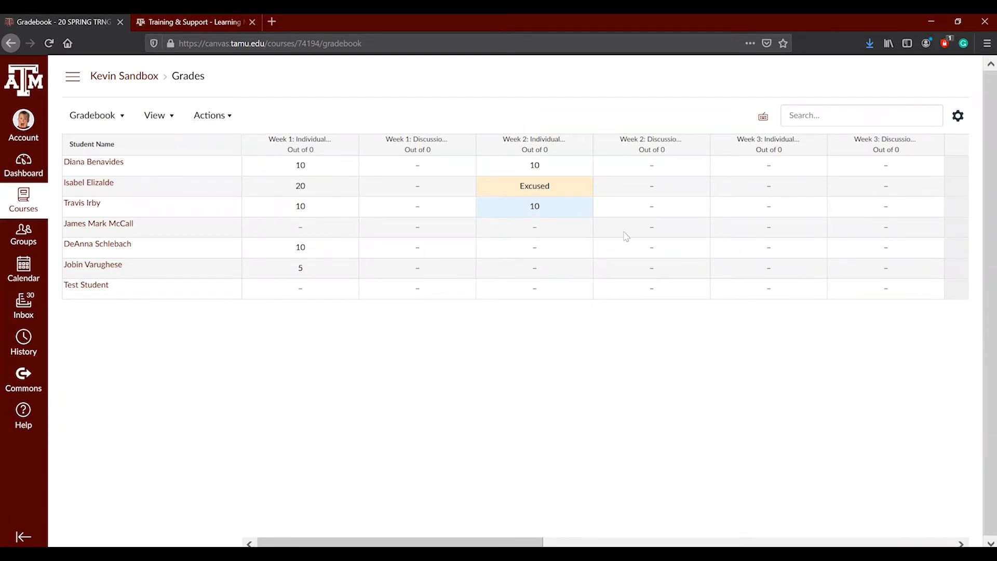
- Open the grade details for the first student's Week 1 individual assignment
click(320, 185)
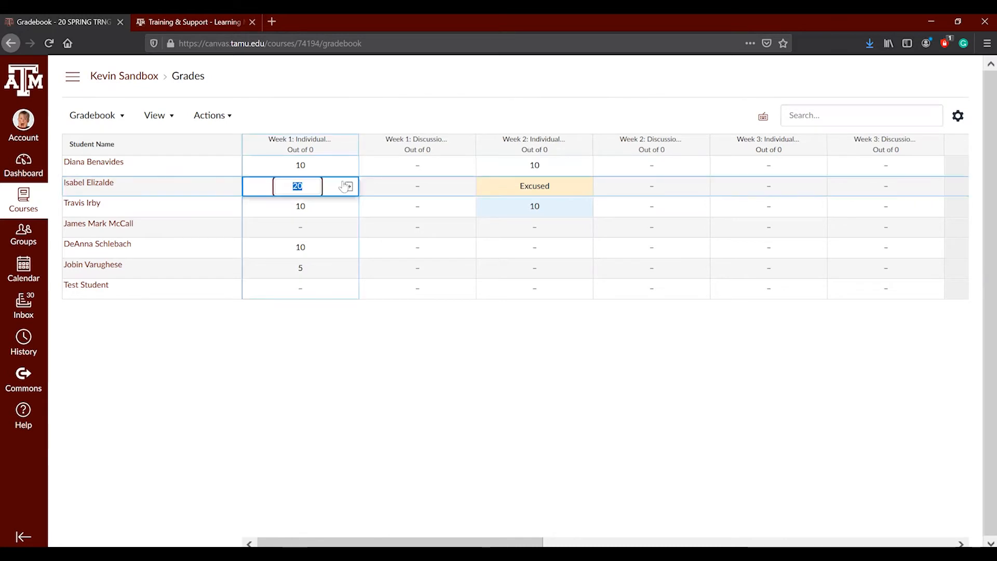
click(339, 166)
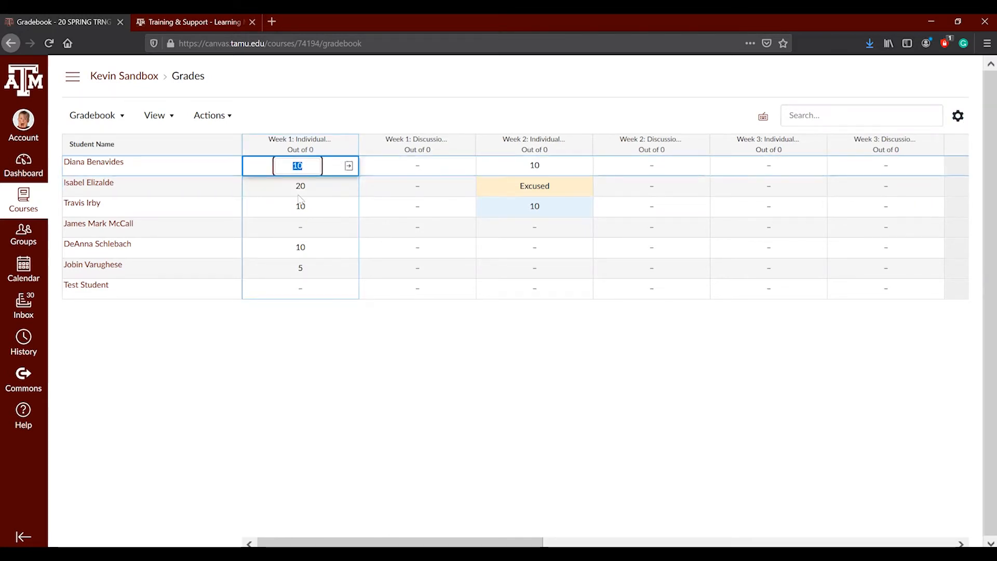
click(349, 166)
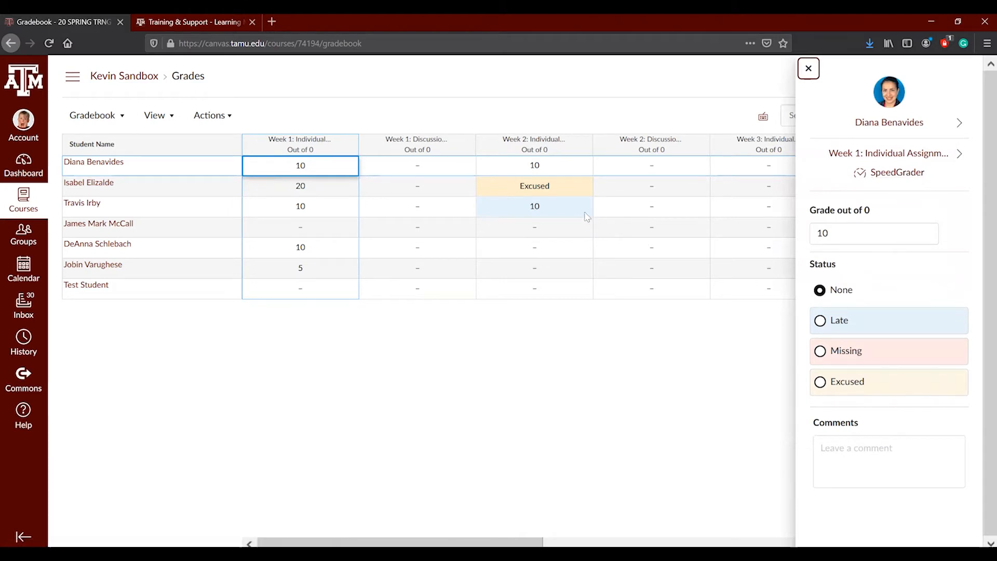
- Set the third student's Week 2 individual assignment status to None and close the grade details
click(569, 208)
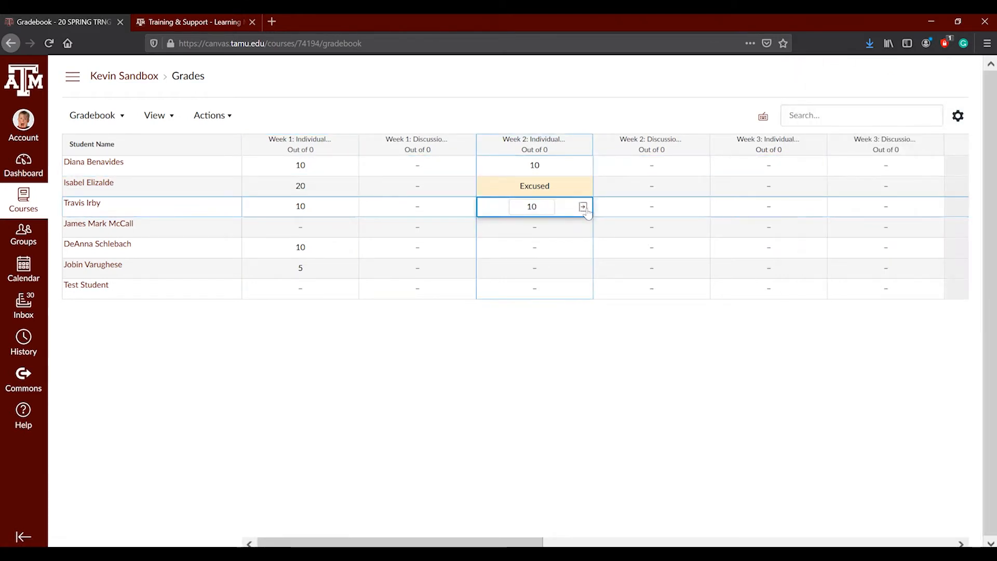
click(583, 206)
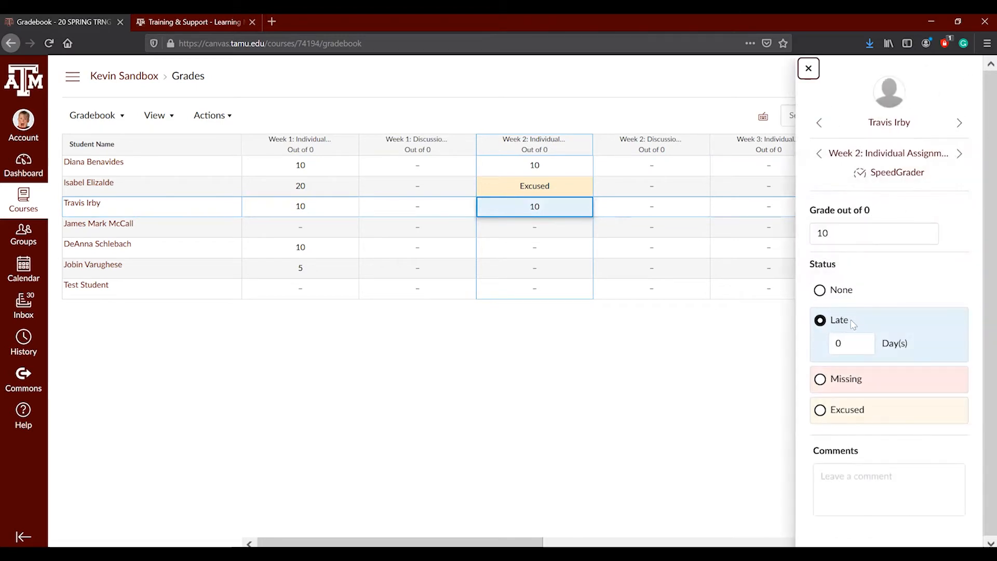
click(819, 291)
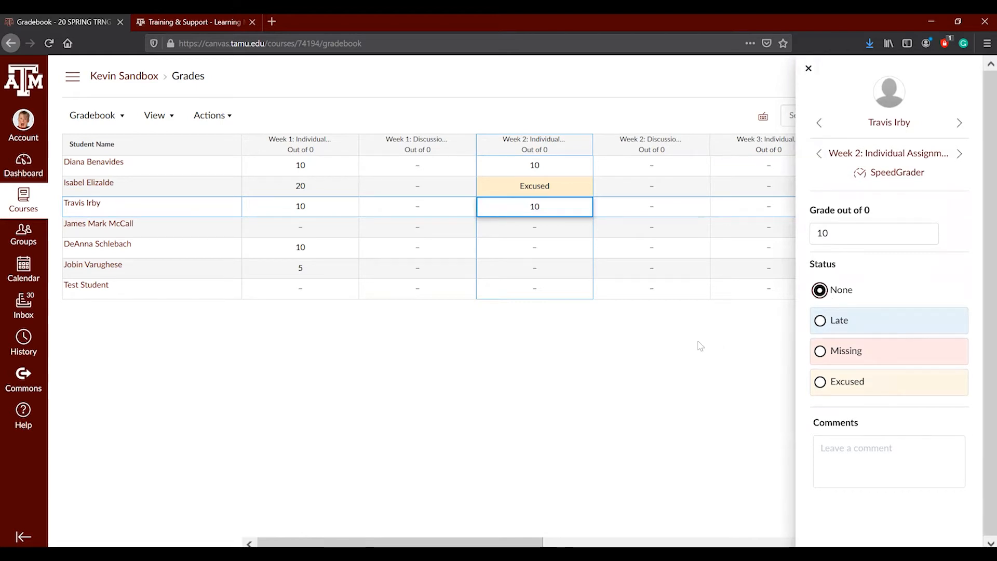
click(675, 314)
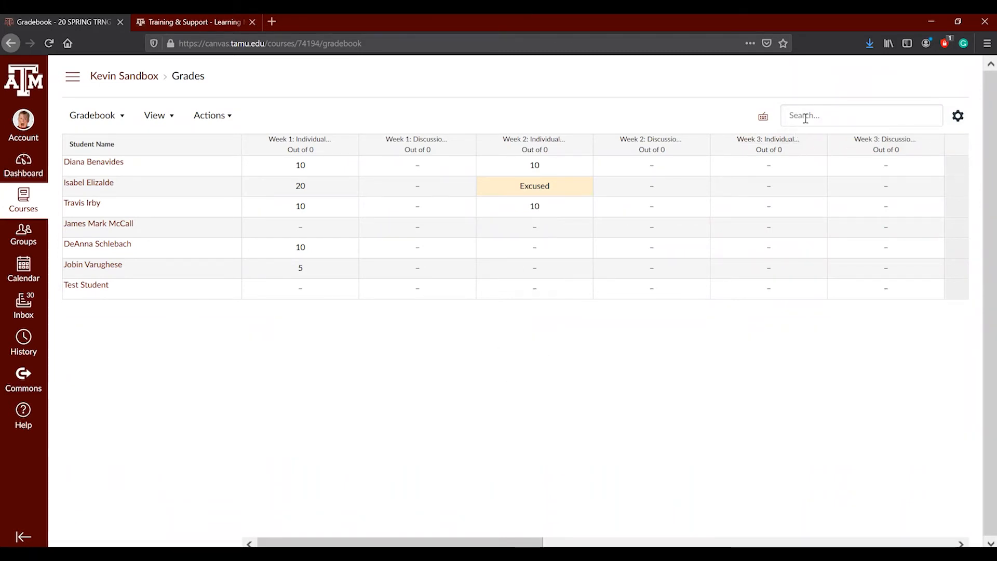
- In the gradebook's late policies, enable automatic grades for missing submissions and set the grade percentage to 0
click(958, 116)
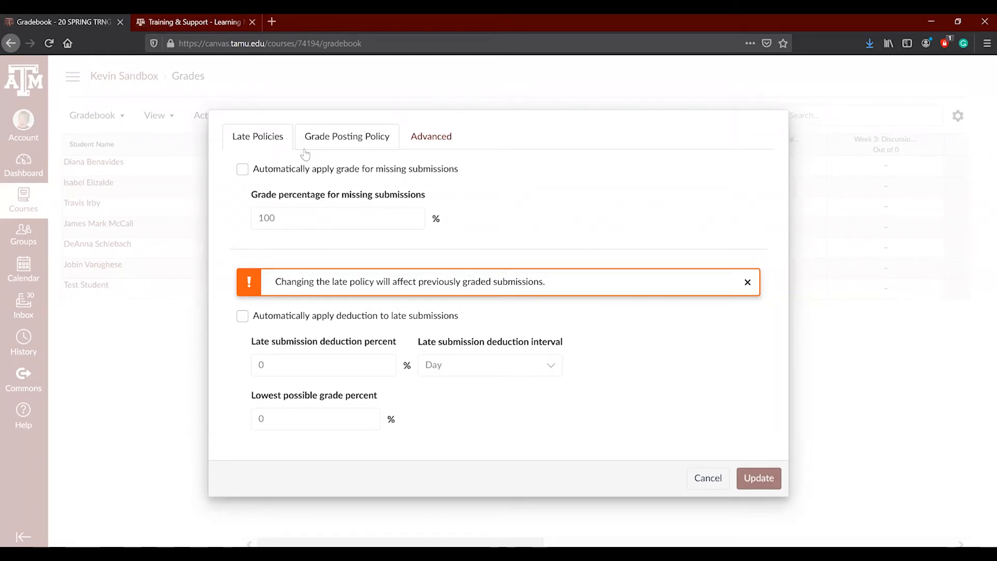
click(243, 170)
click(300, 218)
double_click(300, 218)
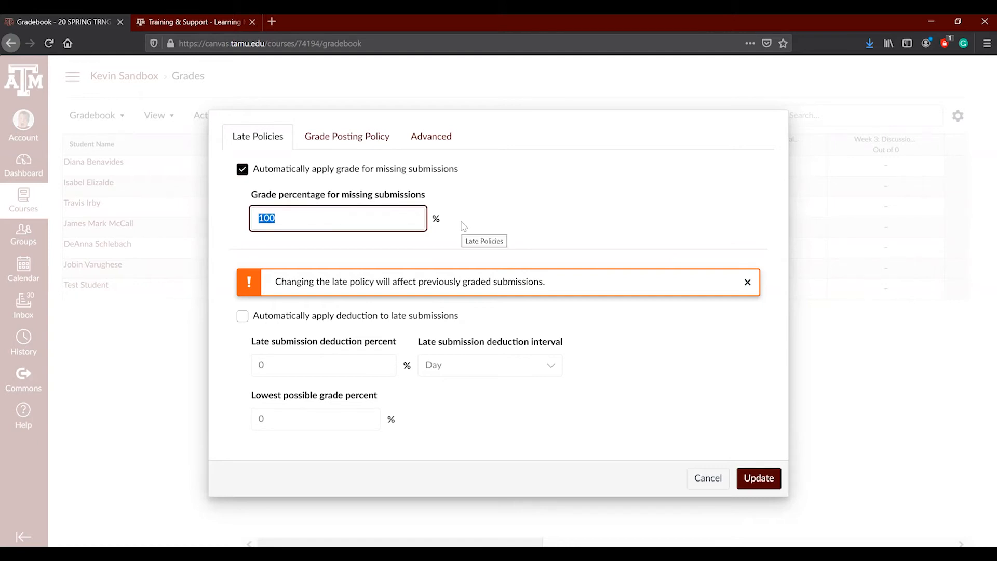
text(0)
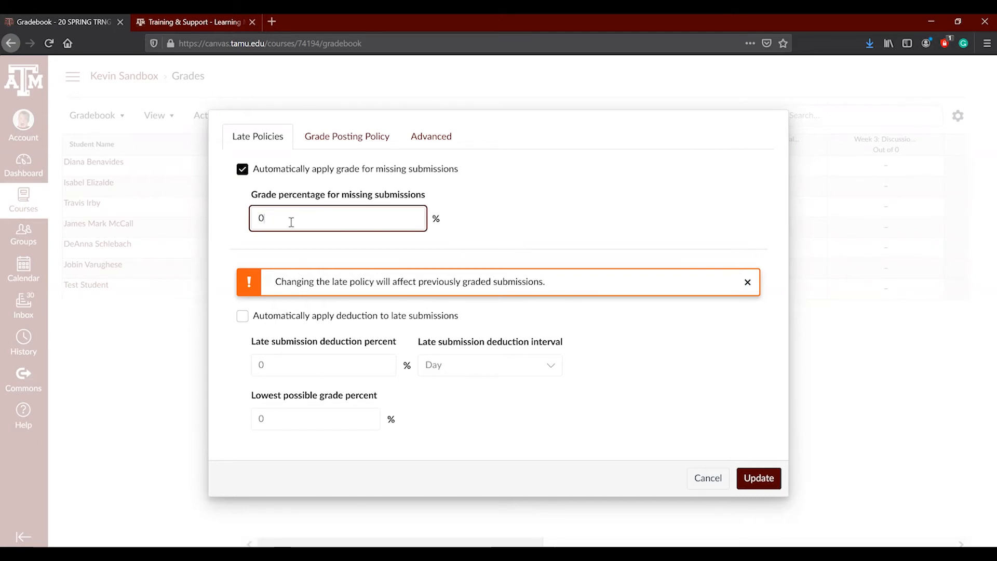
- Try a grade percentage of 100 for missing submissions and return it to 0, keeping the automatic missing grade enabled
key(ctrl+a)
text(10)
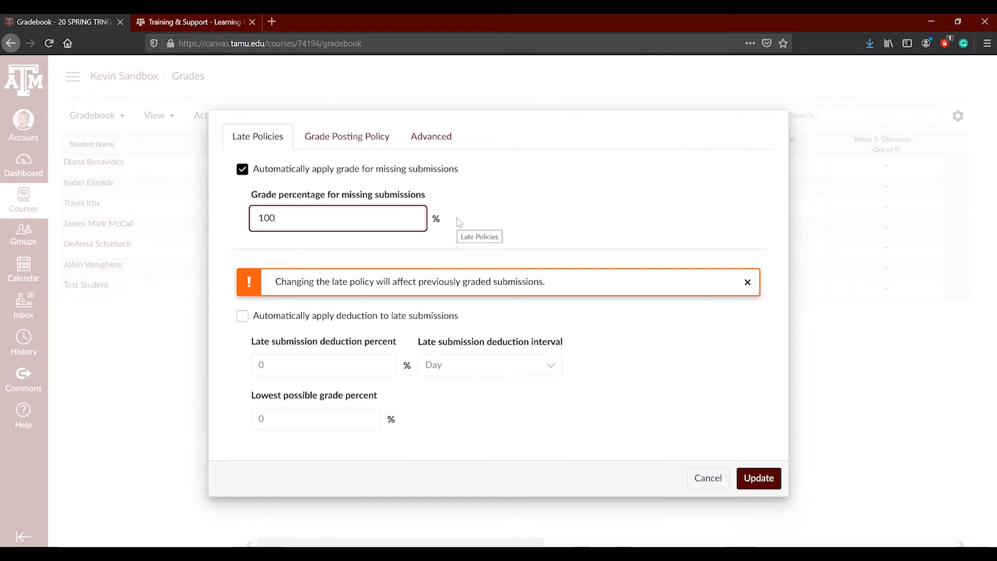
double_click(265, 217)
text(0)
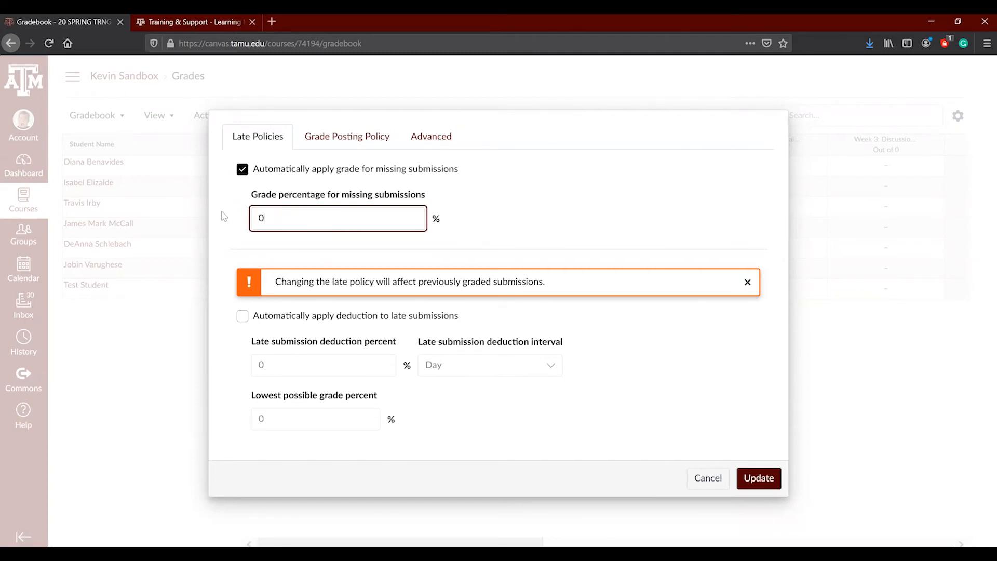
click(243, 169)
click(243, 170)
click(279, 217)
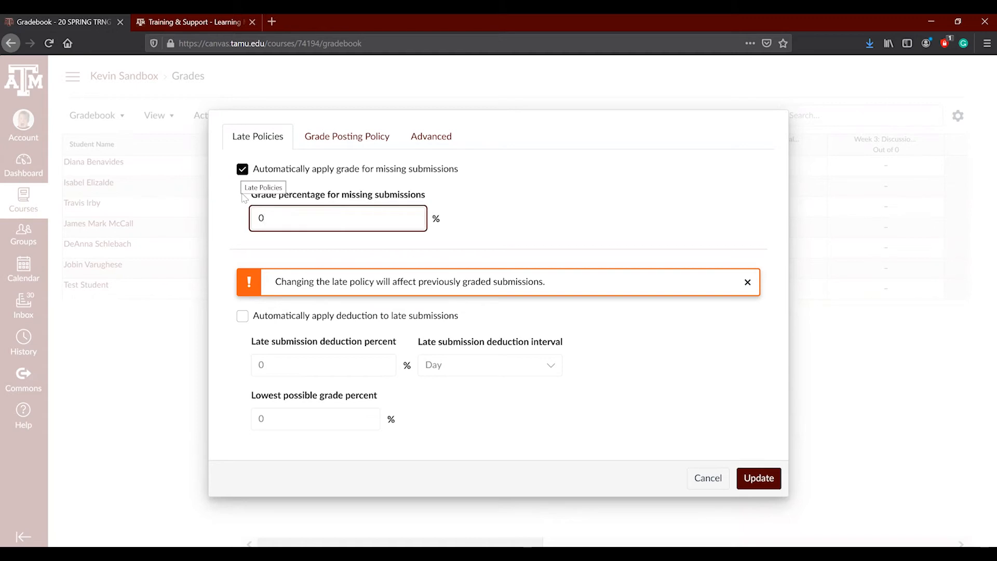
- Enable automatic deductions for late submissions at 2 percent per day, with a lowest possible grade of 40 percent
click(244, 317)
click(285, 365)
key(BackSpace)
text(2)
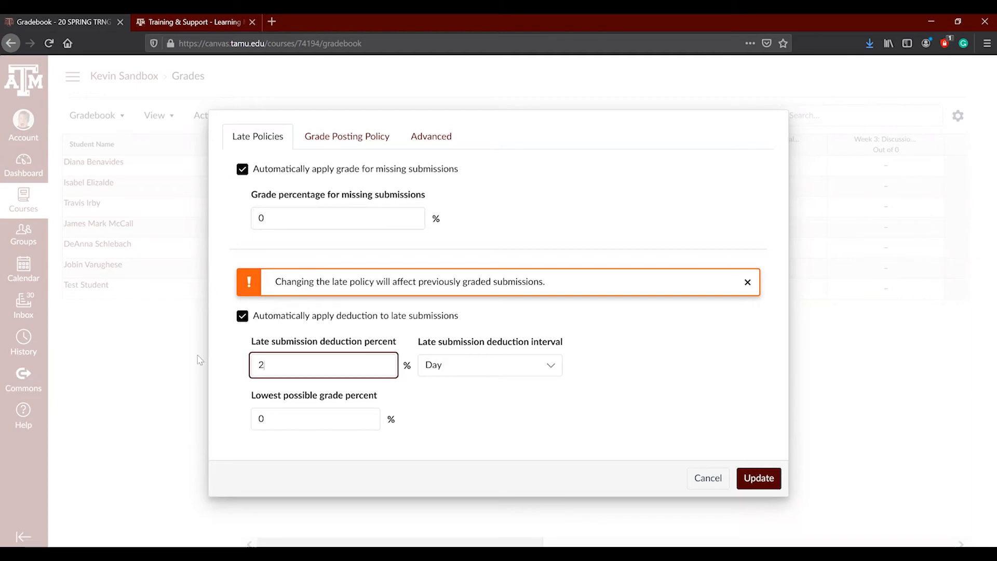
click(526, 362)
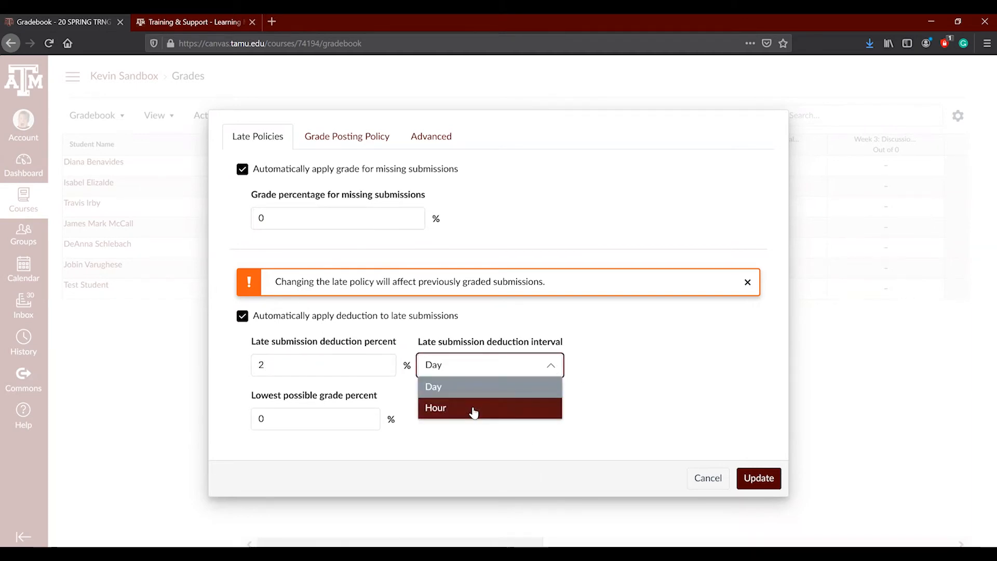
click(459, 434)
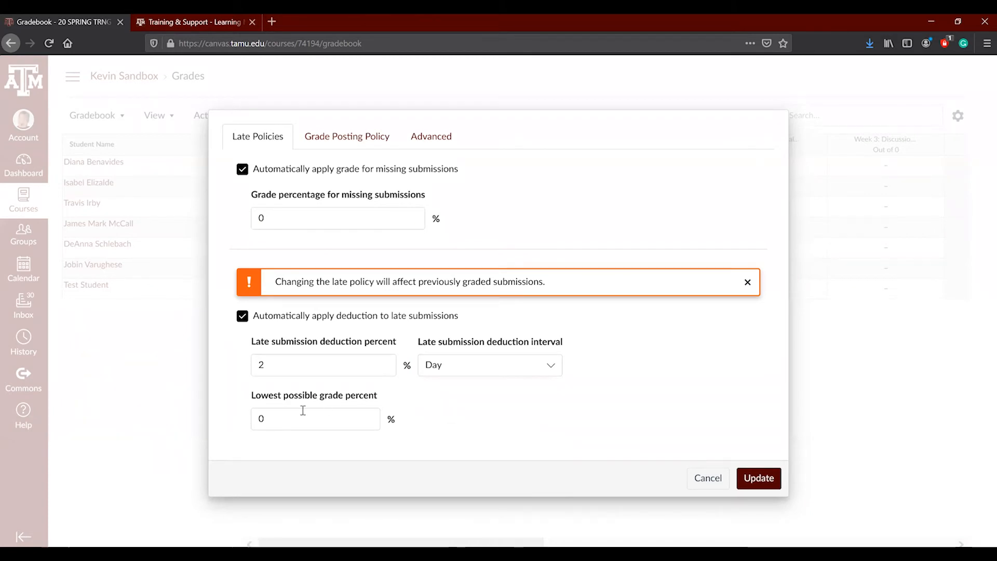
double_click(273, 417)
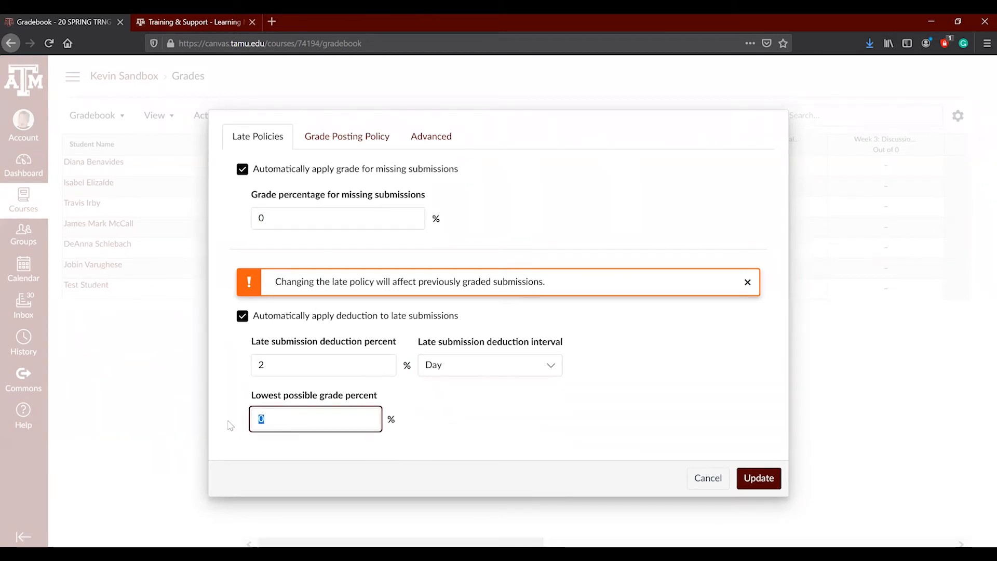
text(40)
- Turn off both automatic late-policy options and select Manually Post Grades as the course's grade posting policy
click(243, 316)
click(243, 170)
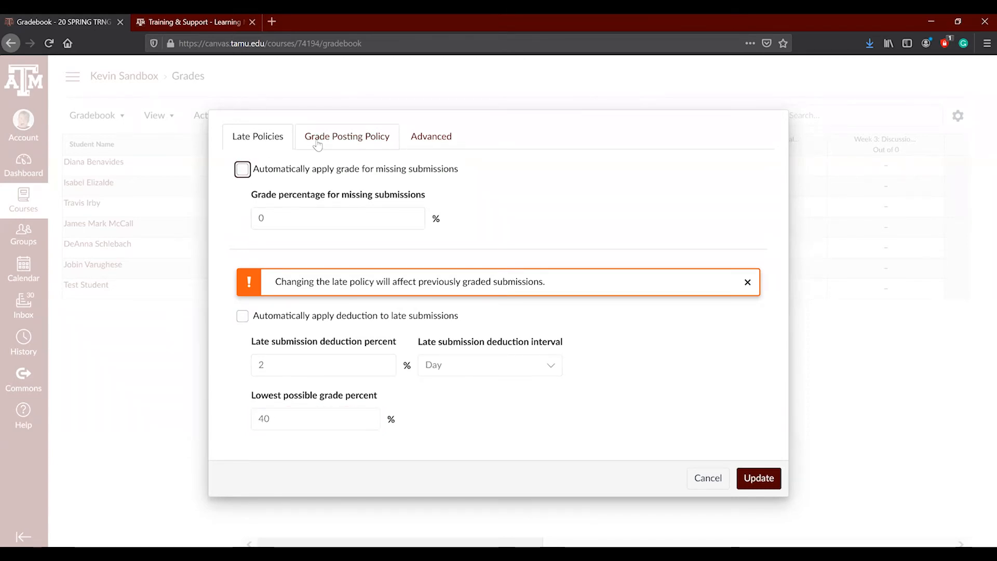
click(318, 144)
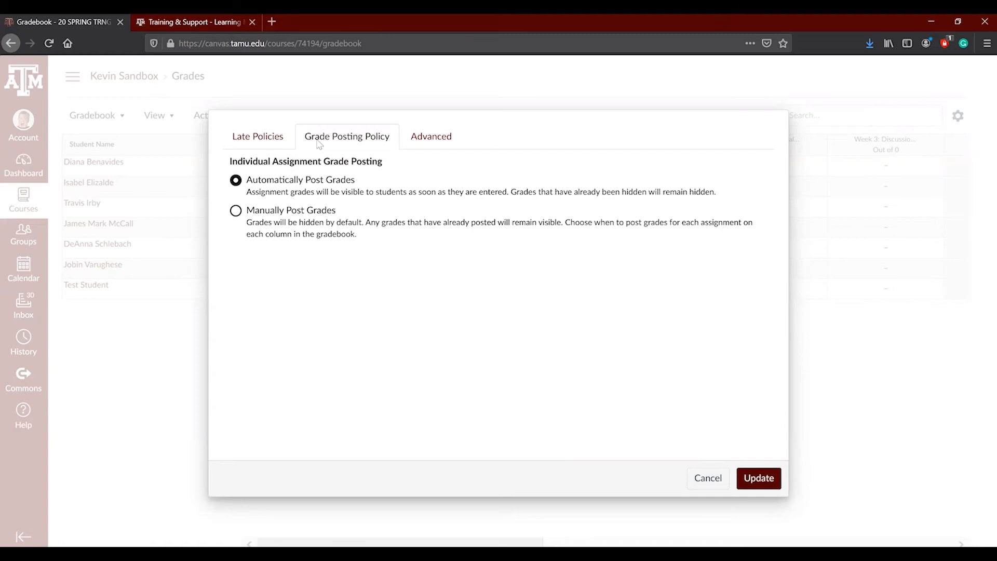
click(236, 210)
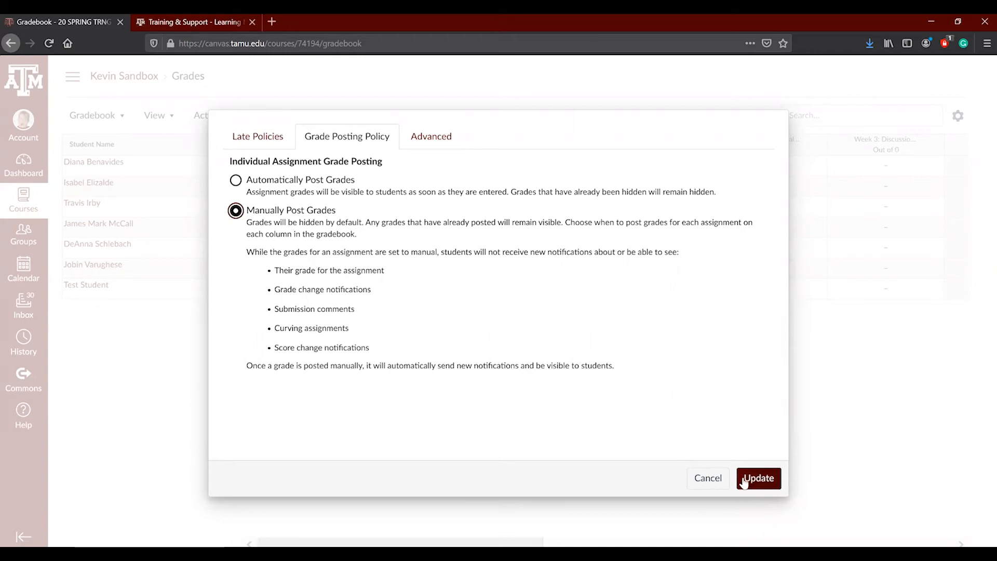
click(766, 484)
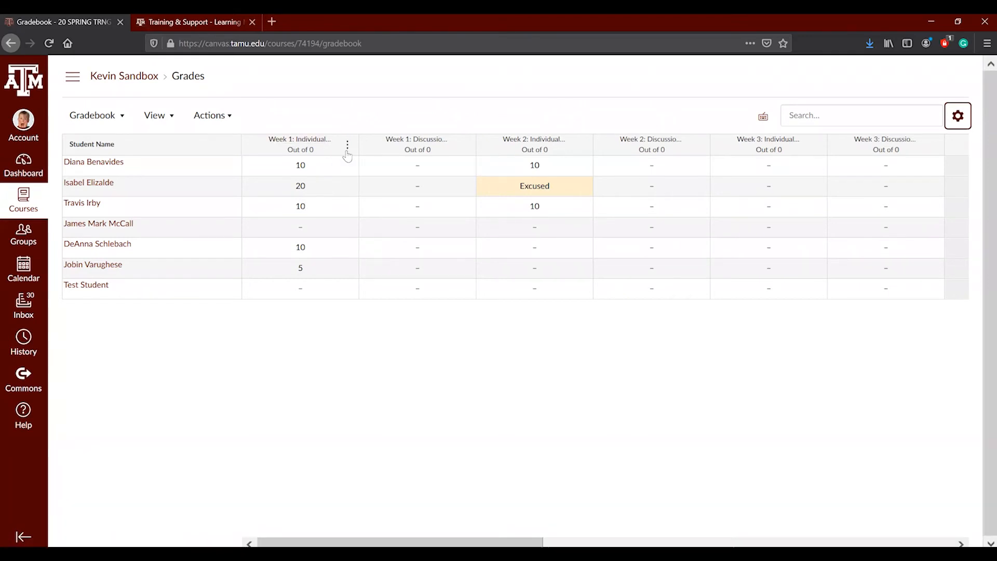
- Set the Week 1 individual assignment's grade posting policy to Manually and save it
click(347, 145)
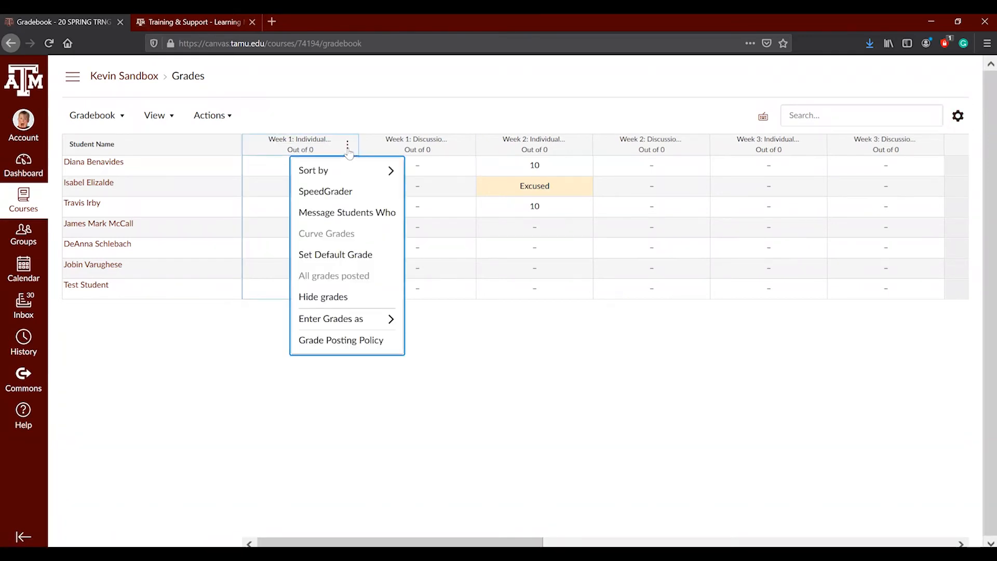
click(347, 340)
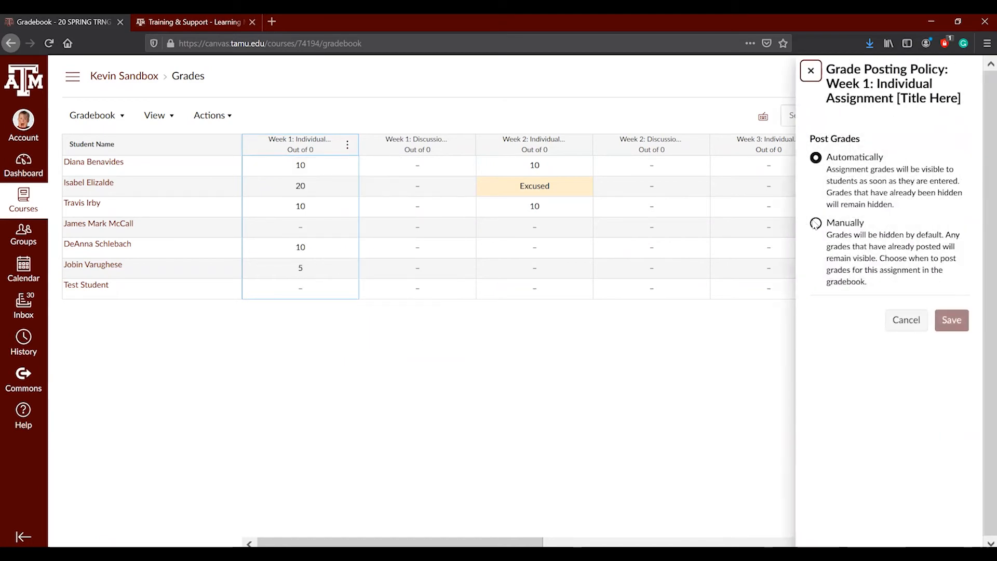
click(815, 224)
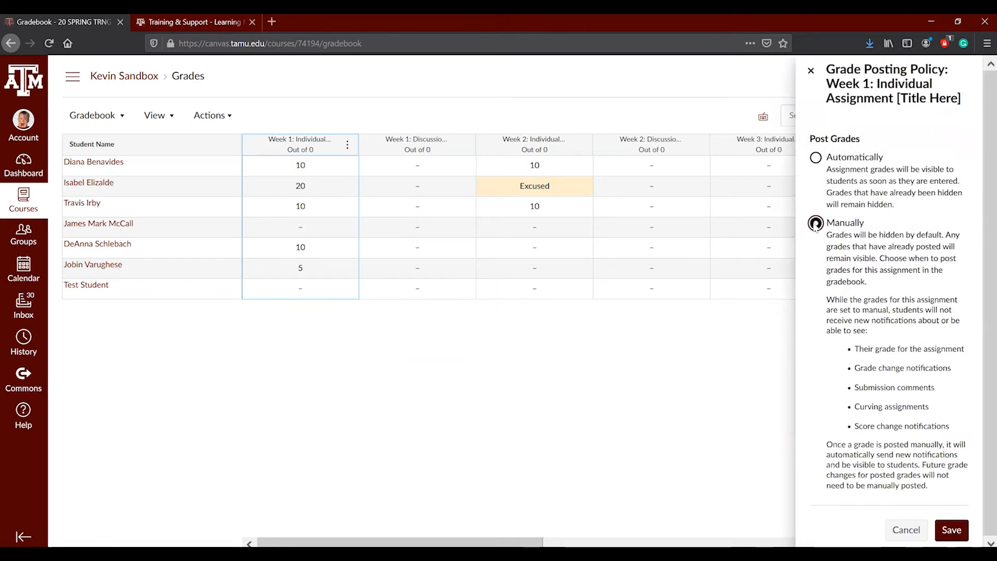
click(961, 530)
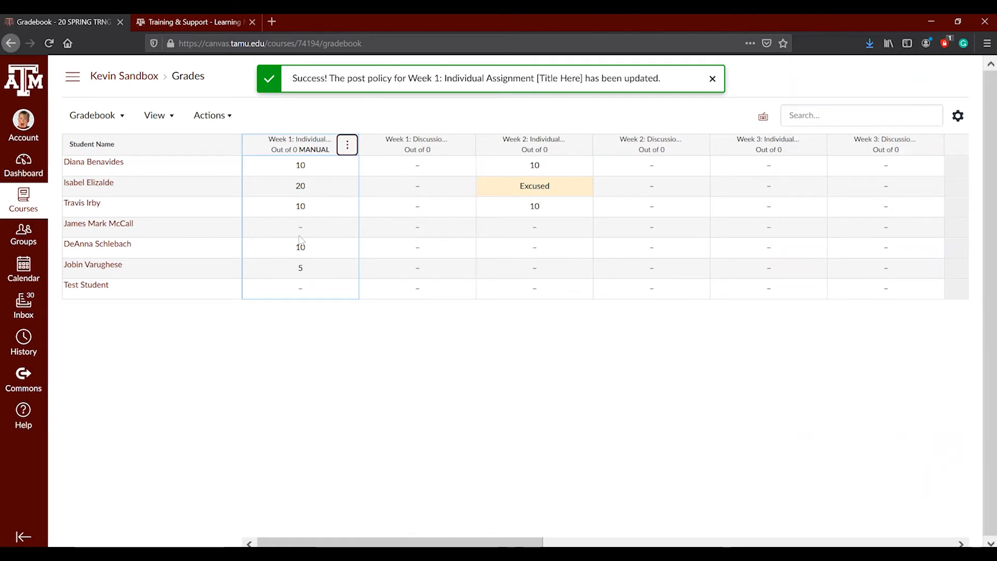
- Switch the Week 1 individual assignment's grade posting policy back to Automatically and save it
click(347, 145)
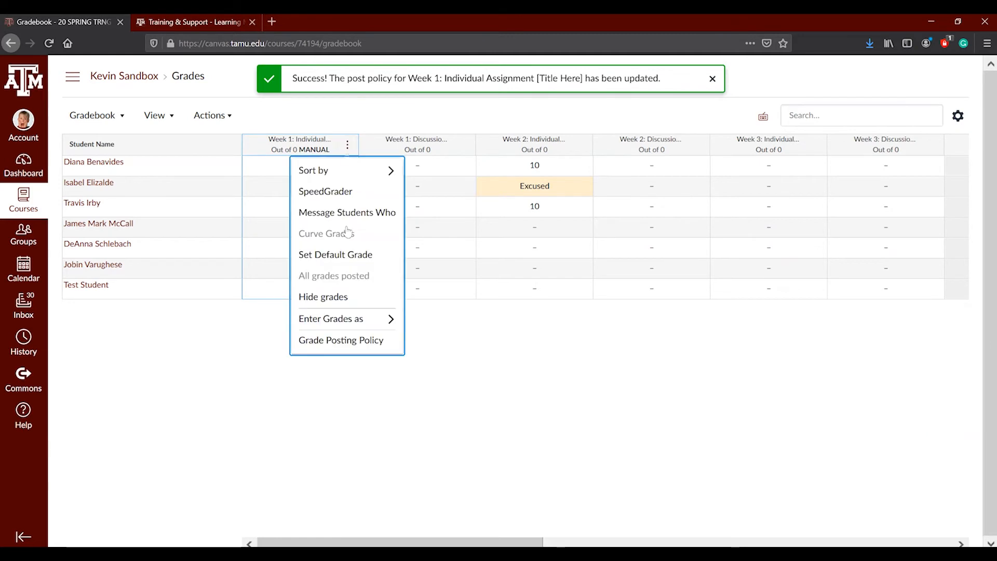
click(348, 341)
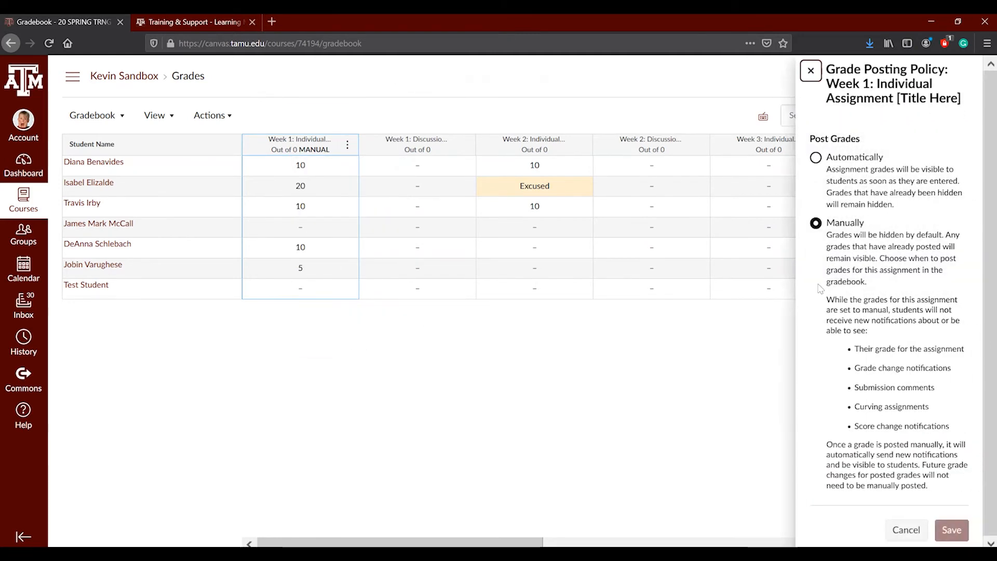
click(816, 158)
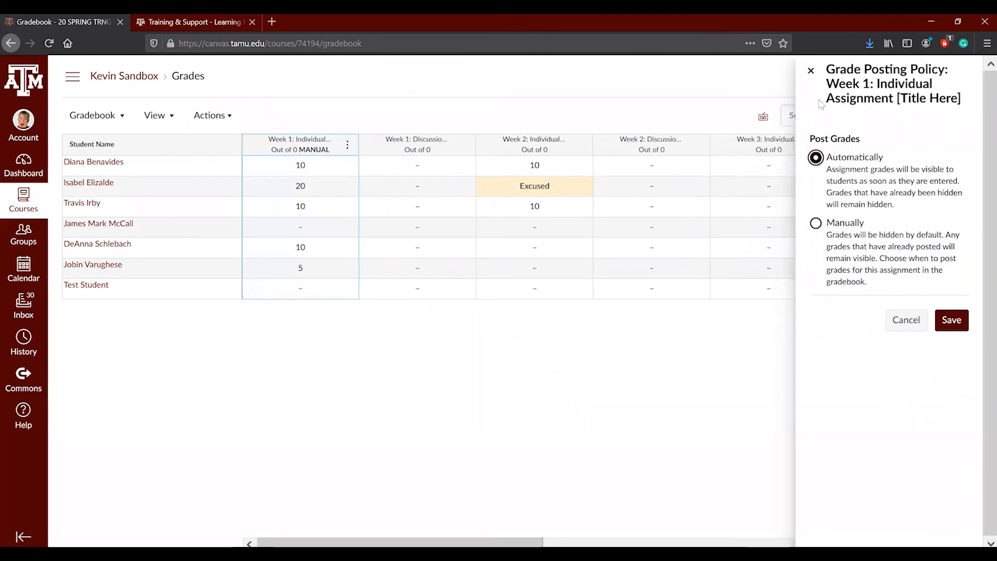
click(957, 320)
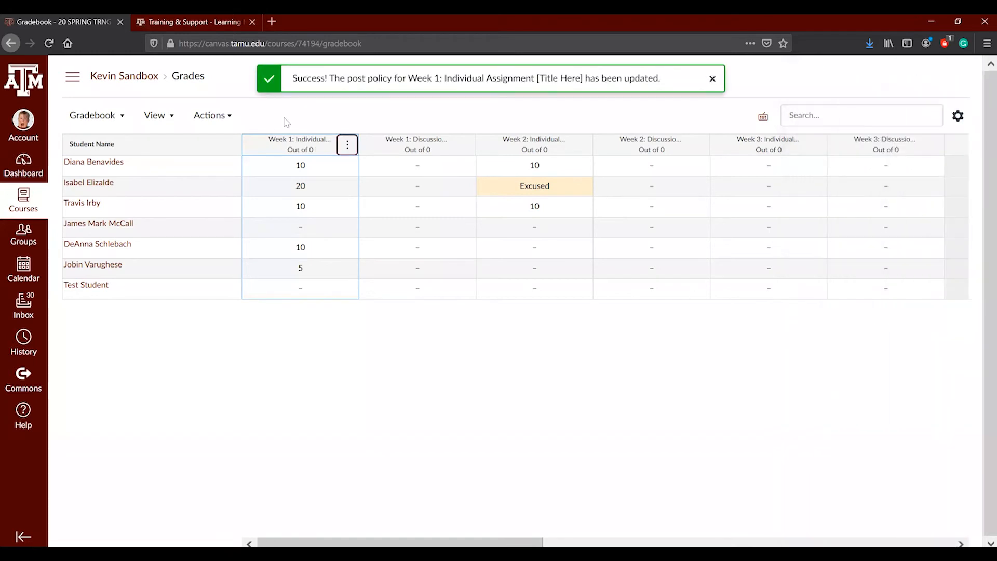
- Review the Week 1 individual assignment's column options, including sorting, grade entry formats and the default grade settings
click(348, 145)
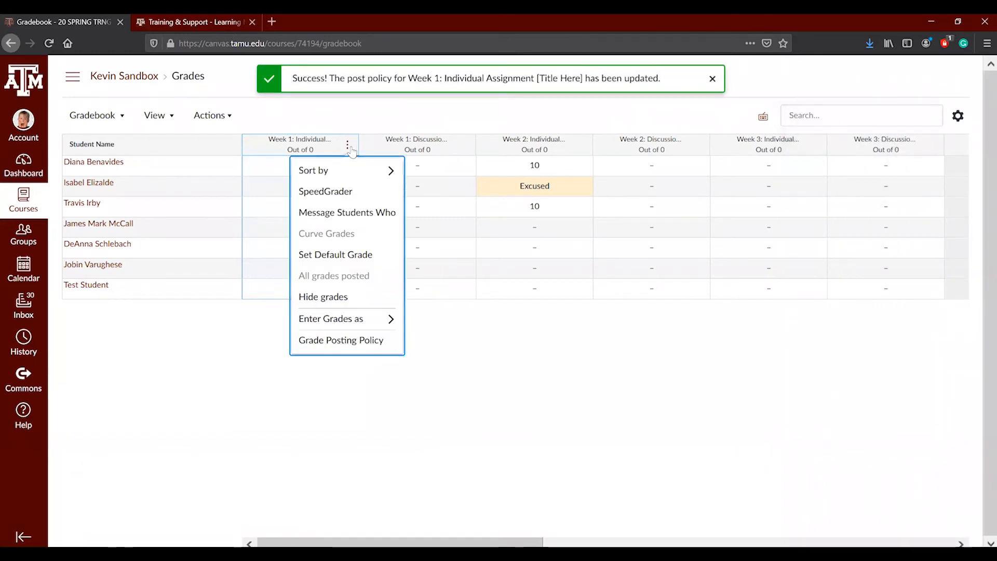
mouse_move(349, 322)
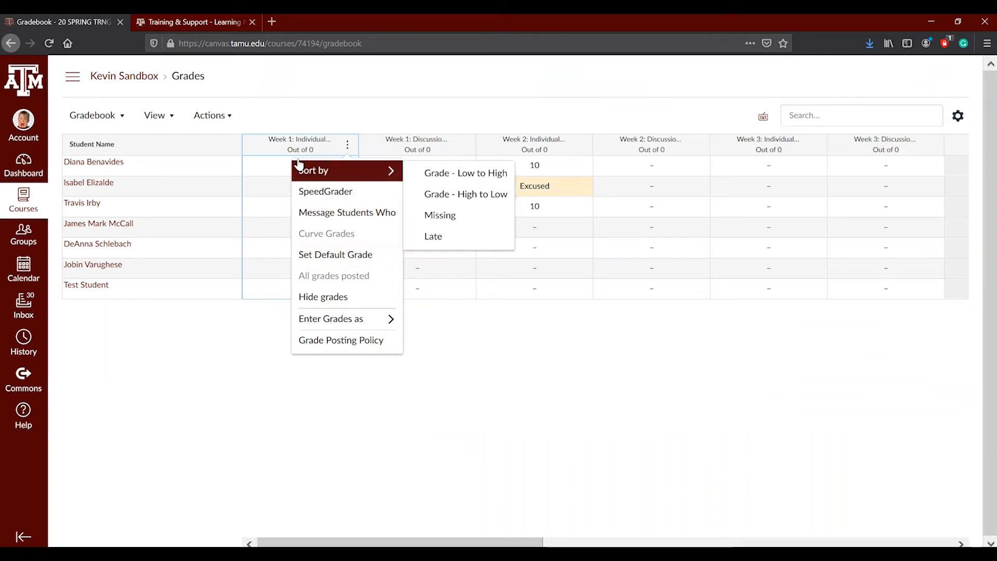
mouse_move(292, 323)
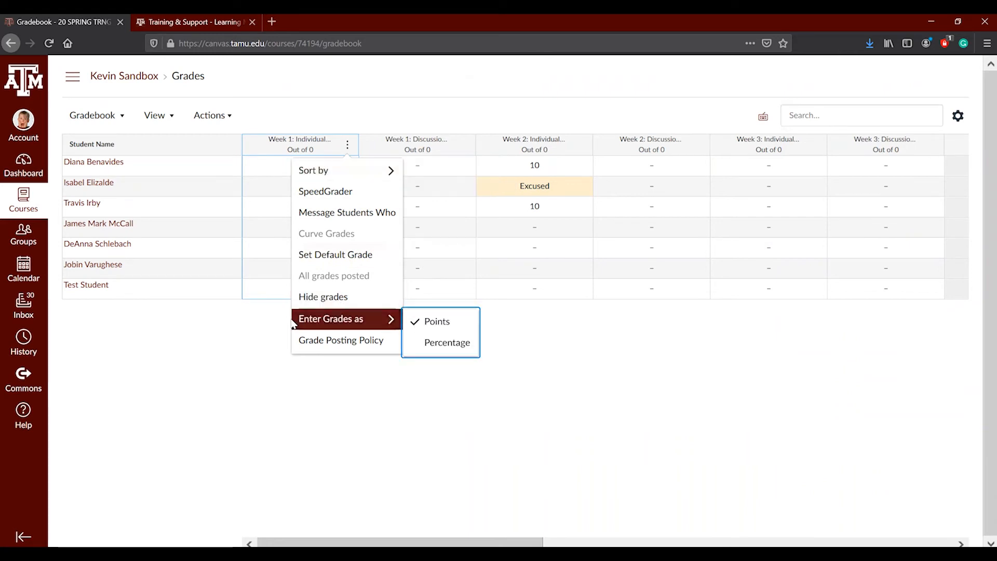
click(332, 254)
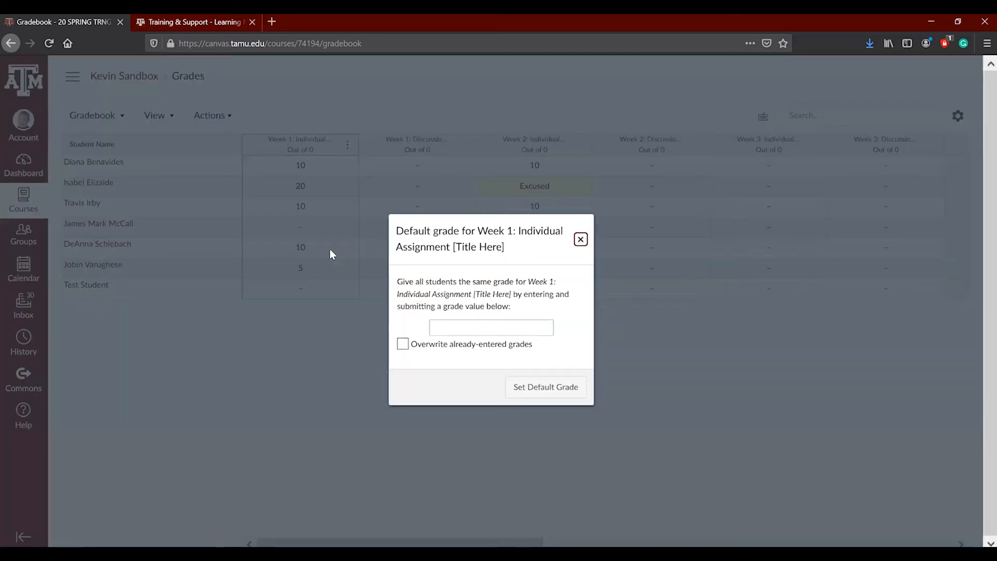
click(580, 239)
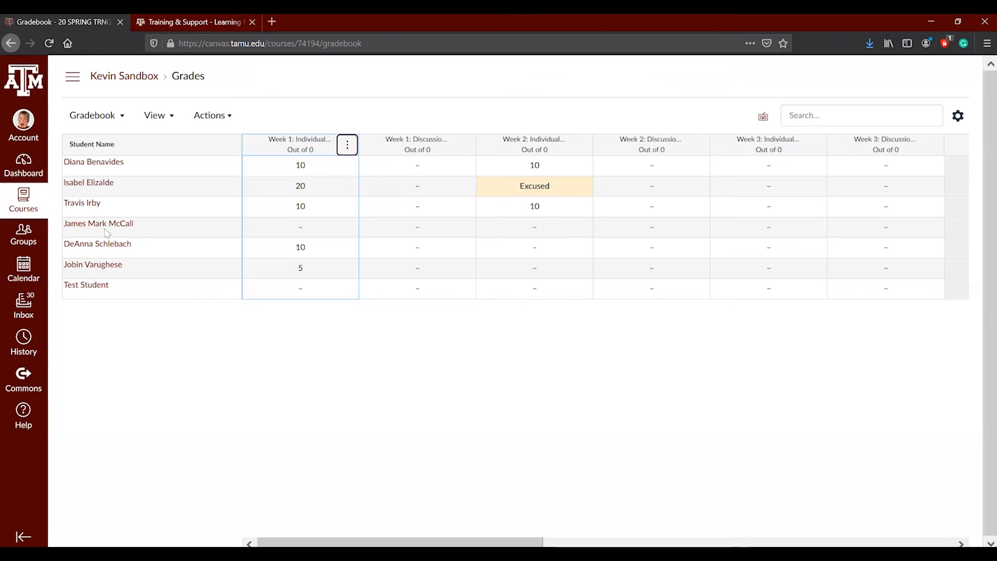
click(348, 146)
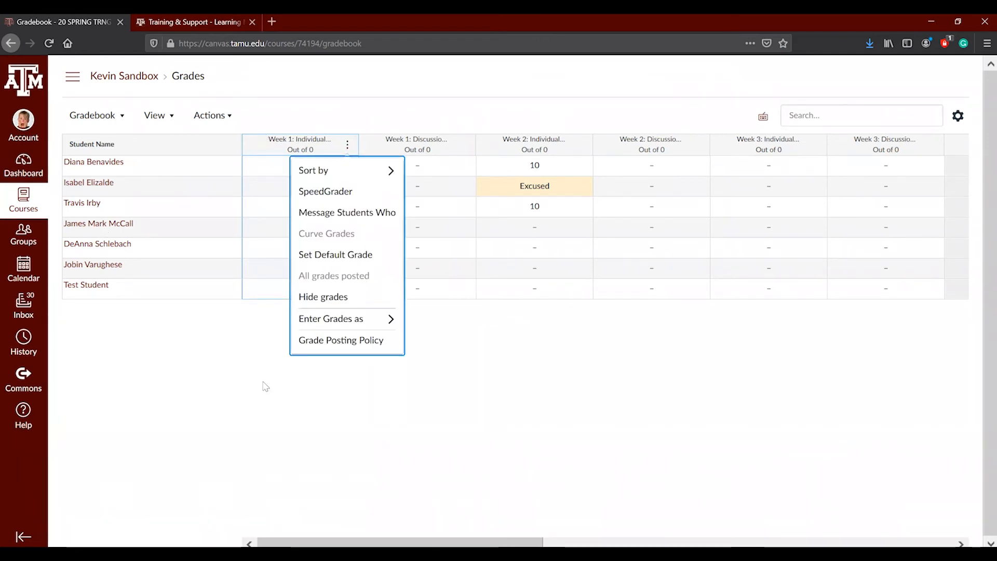
click(241, 383)
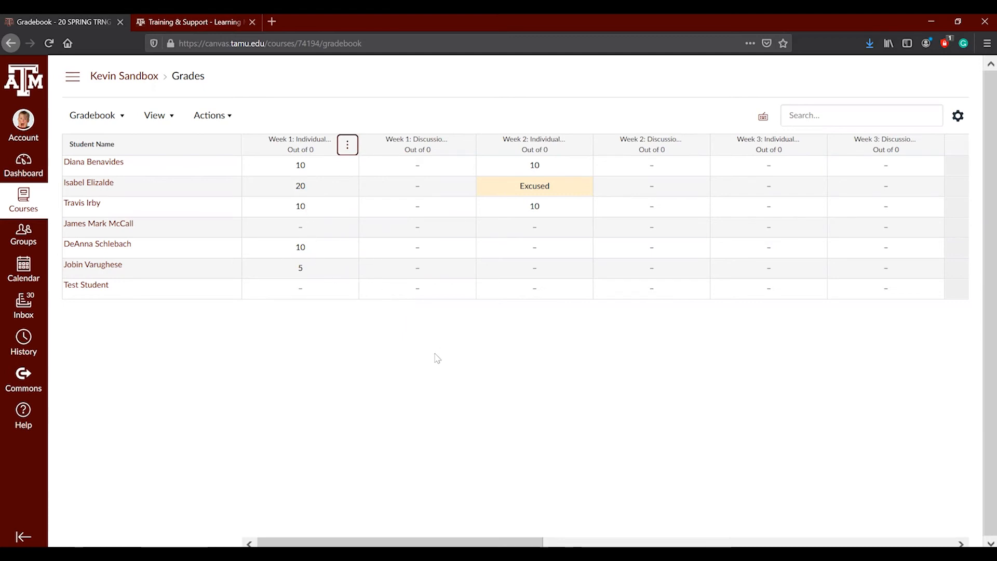
- Check the final grade override option in the advanced gradebook settings and close them without changes
click(958, 116)
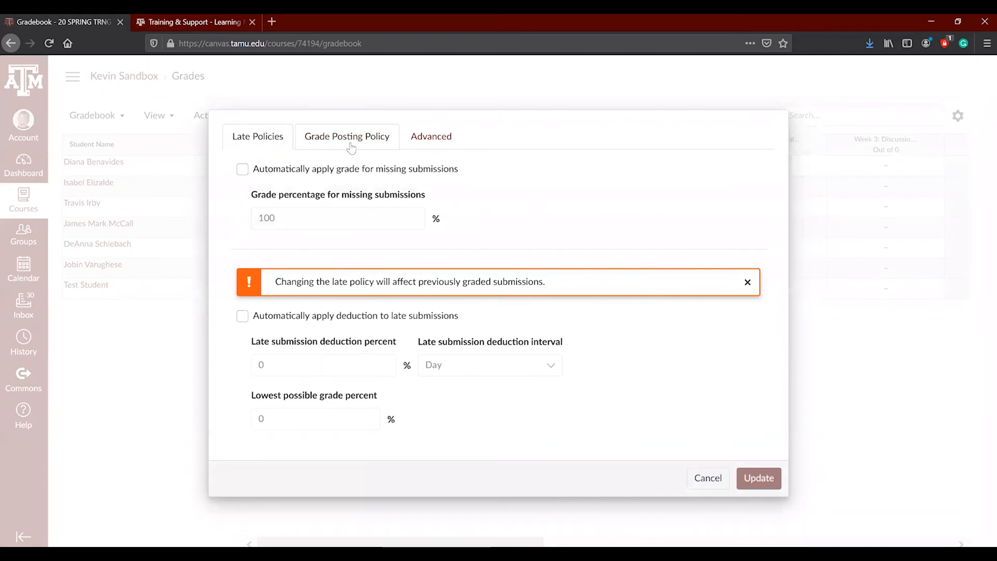
click(433, 137)
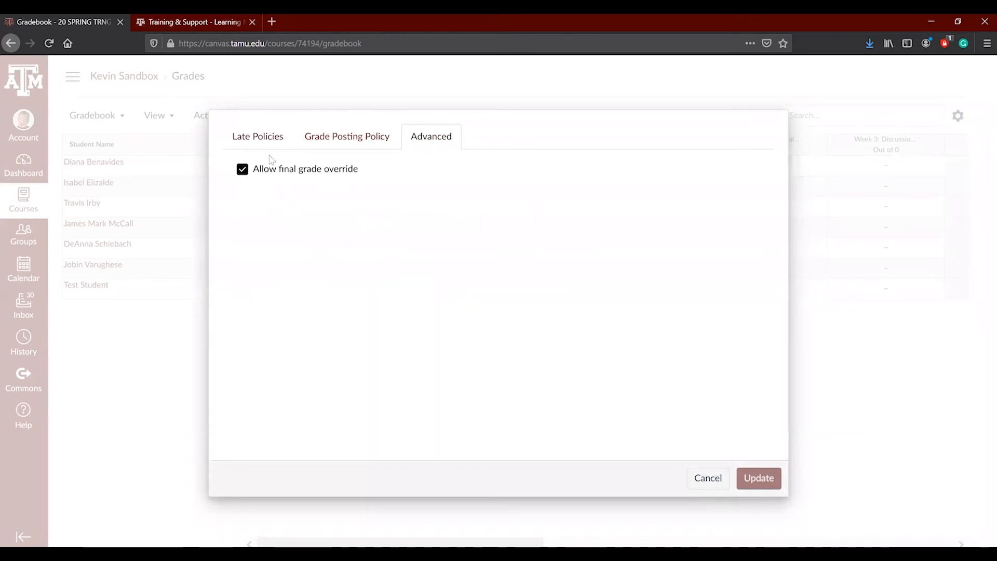
click(706, 477)
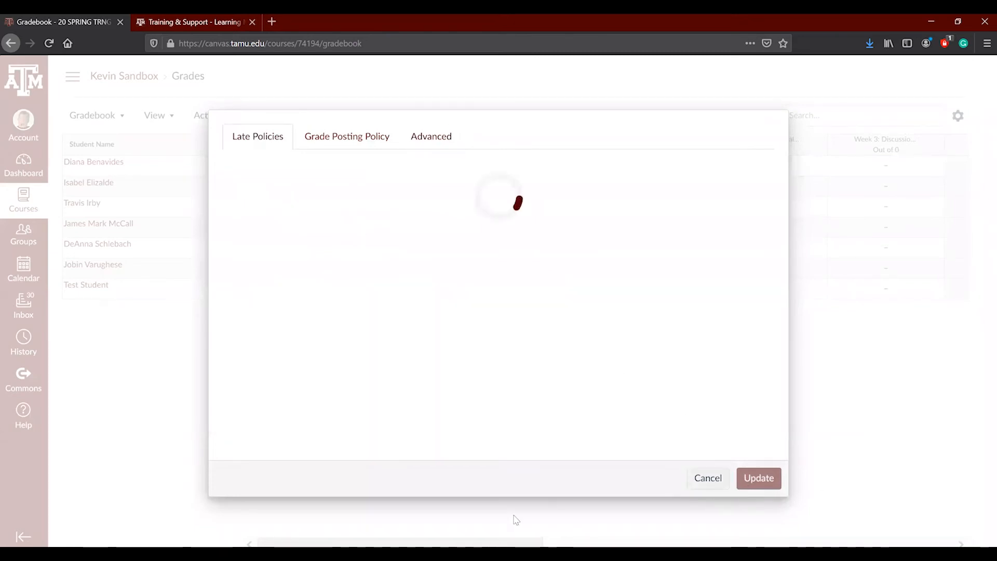
- Enter 90 as the first student's final grade in the gradebook's Override column
drag(482, 543, 893, 543)
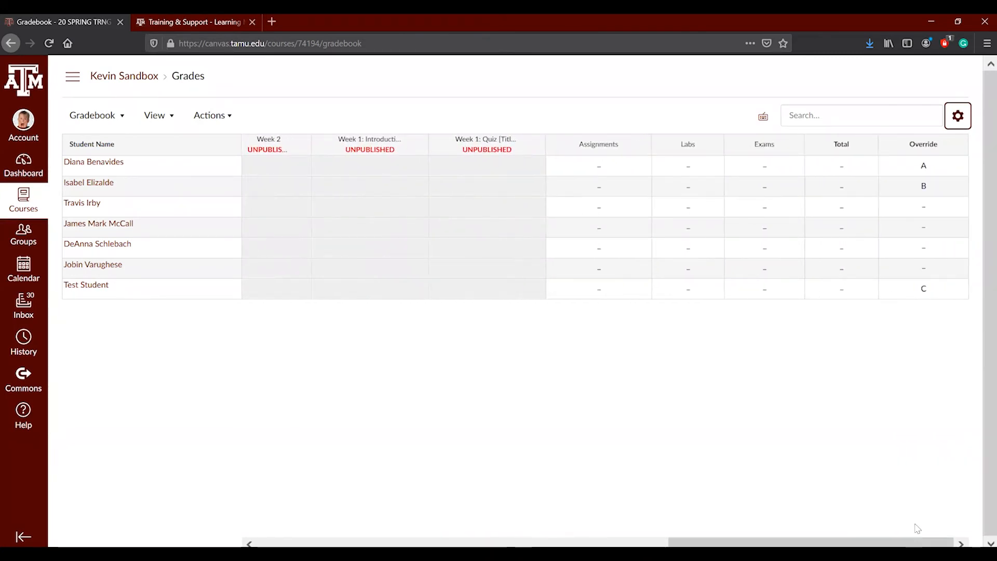
click(918, 307)
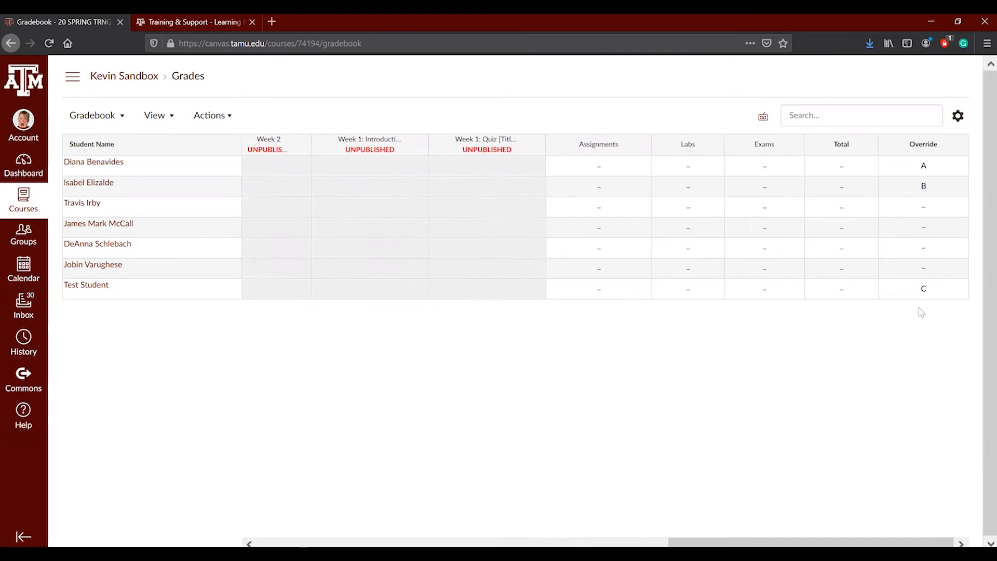
click(924, 164)
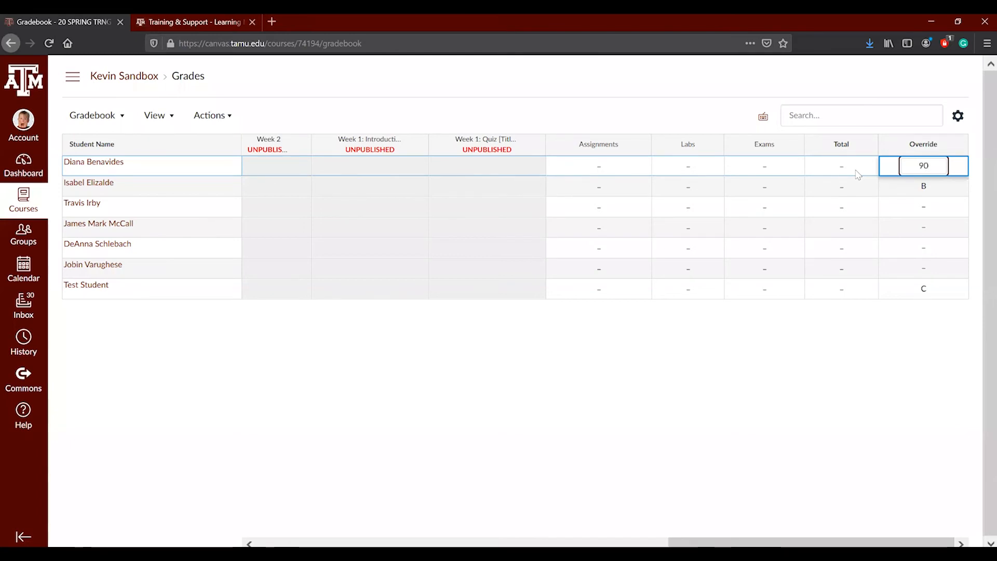
click(924, 356)
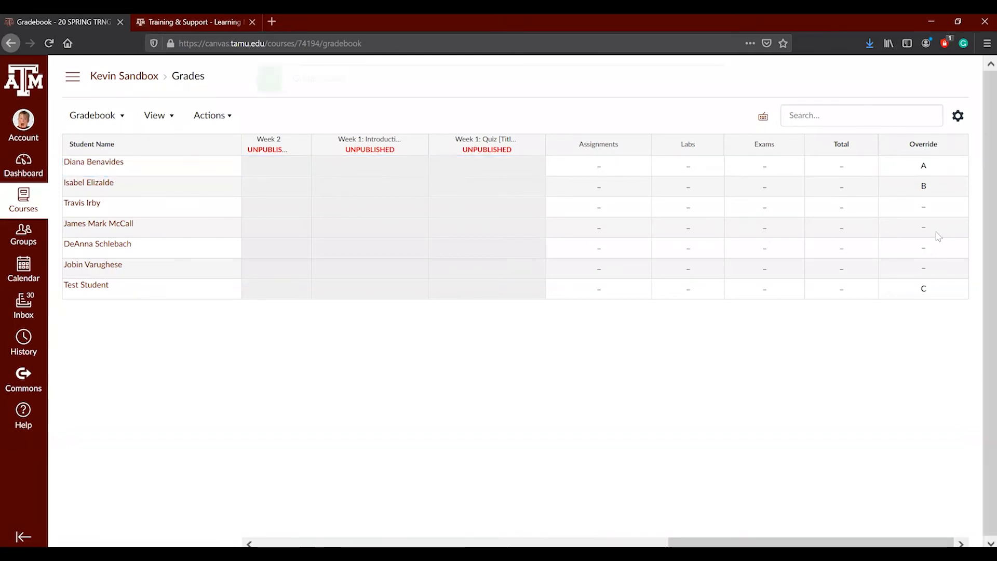
- Clear the second student's final grade in the gradebook's Override column
click(929, 165)
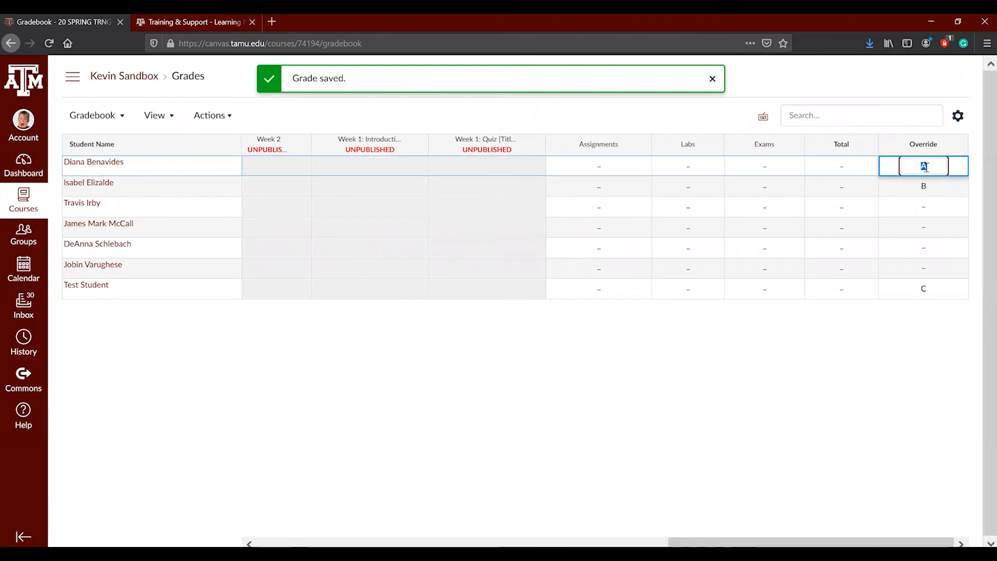
click(924, 187)
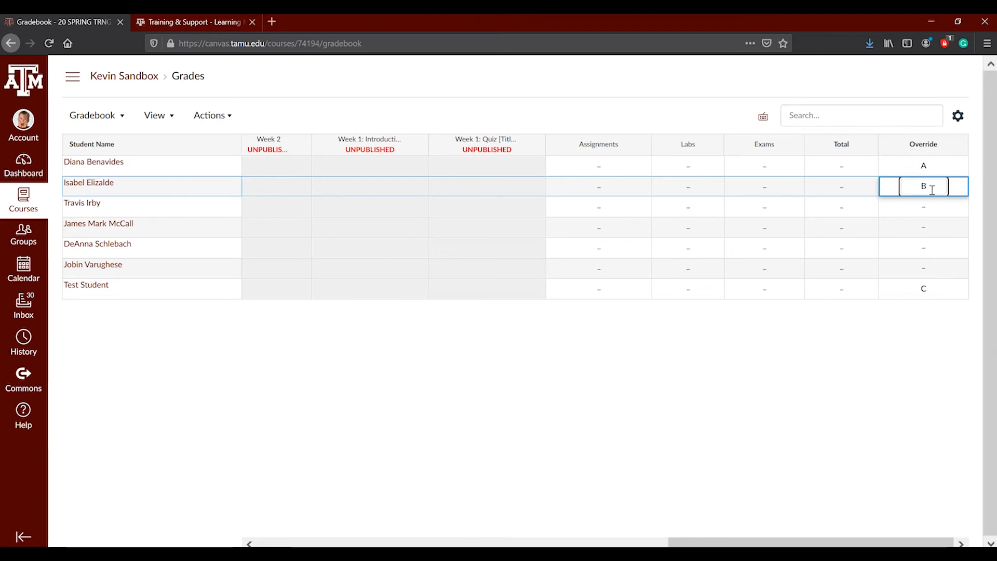
drag(932, 190, 904, 194)
text(90)
drag(931, 190, 888, 192)
key(BackSpace)
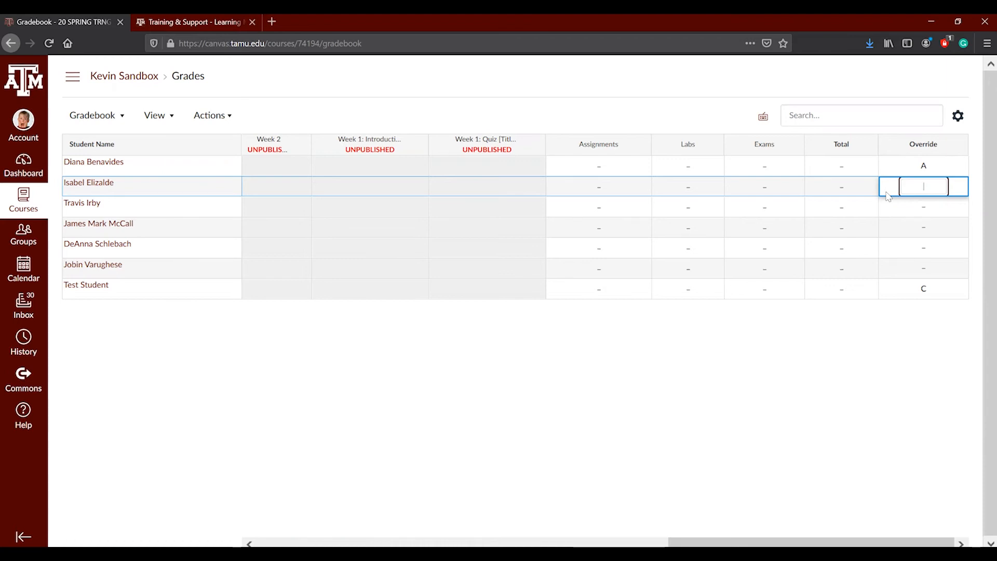
click(772, 398)
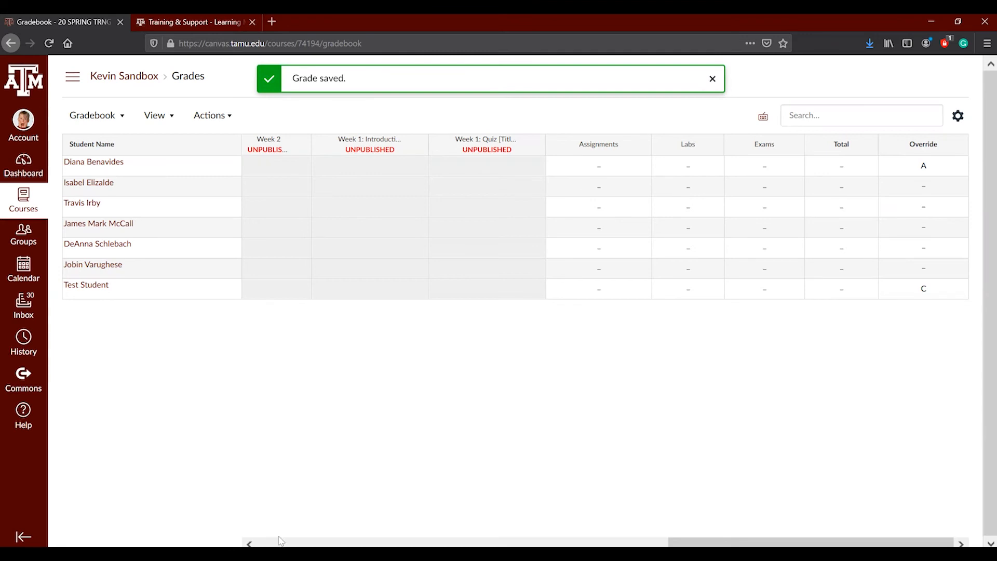
- Switch to the PowerPoint slide show and advance to the Gradebook Filters slide
mouse_move(276, 554)
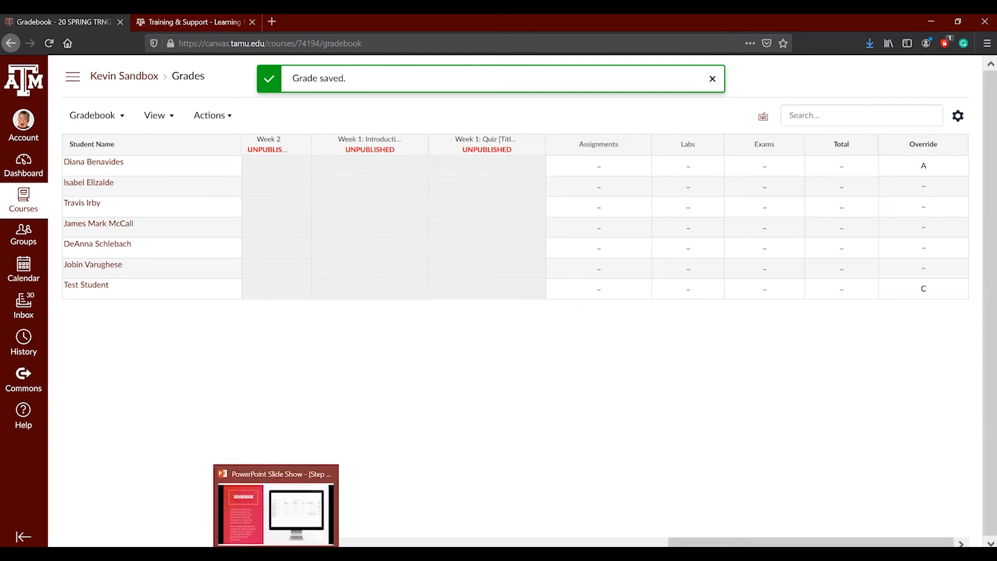
click(275, 507)
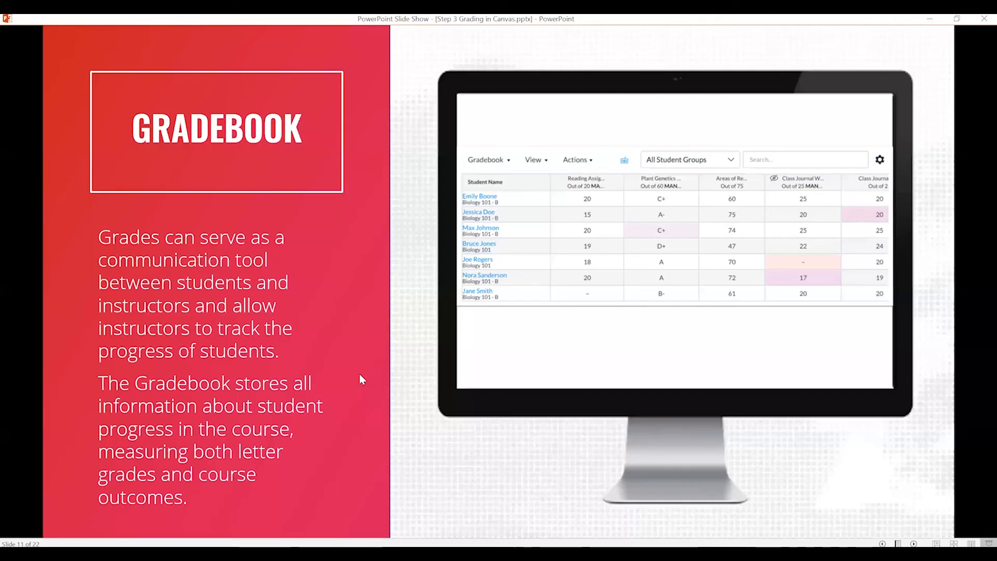
key(Right)
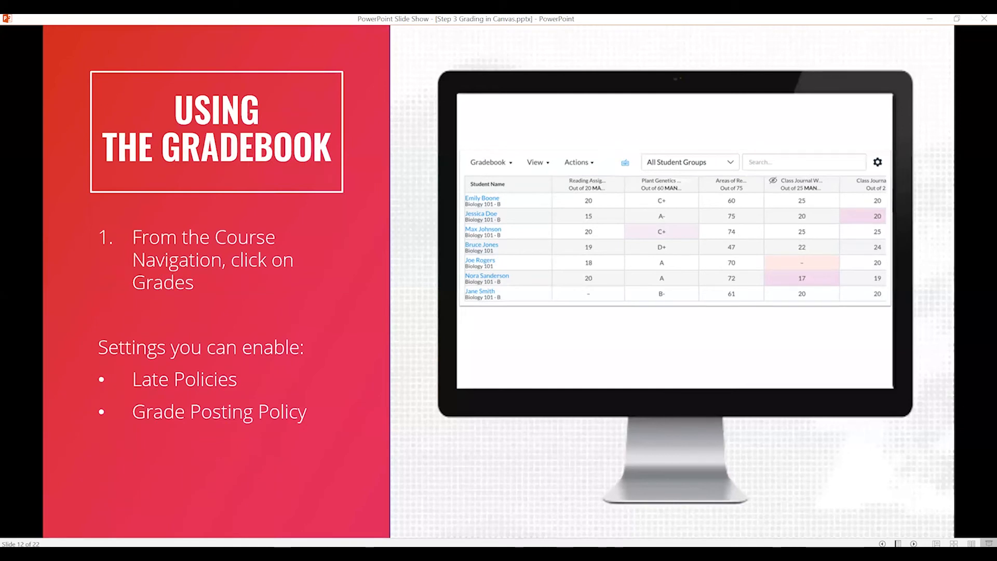
key(Right)
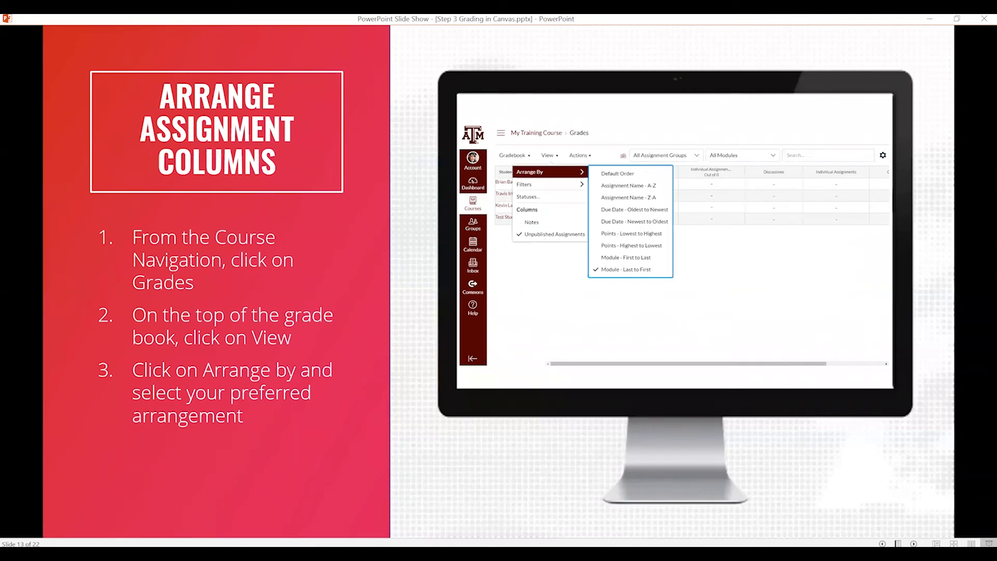
key(Right)
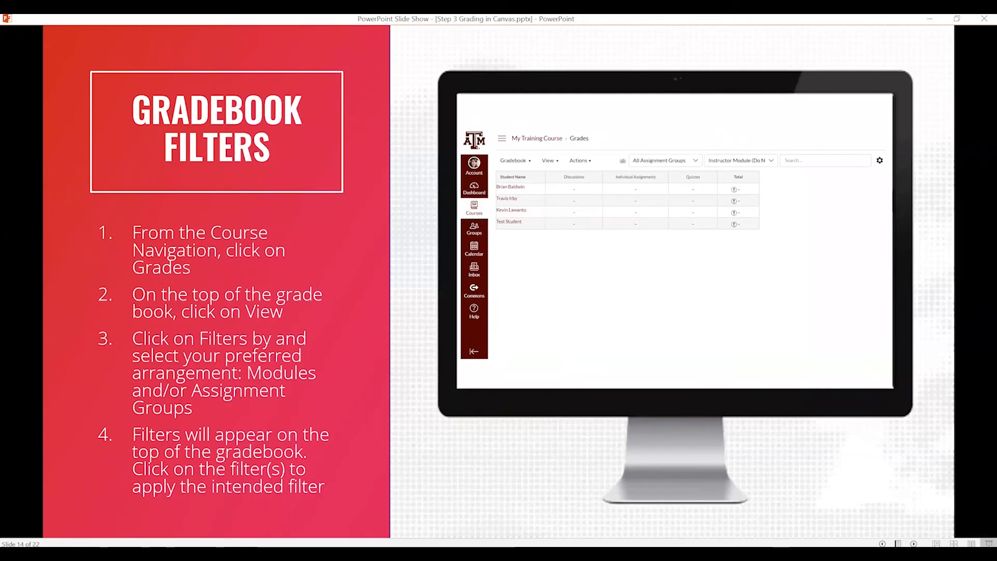
- Switch back to the Canvas gradebook, enable the Assignment Groups filter and show only the Assignments group
mouse_move(182, 540)
click(310, 512)
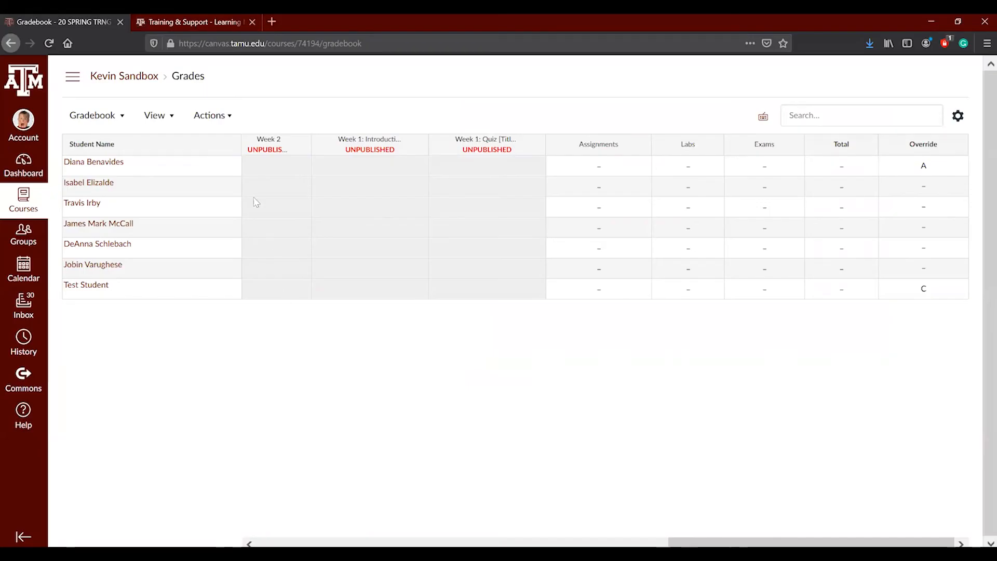
click(163, 117)
mouse_move(210, 167)
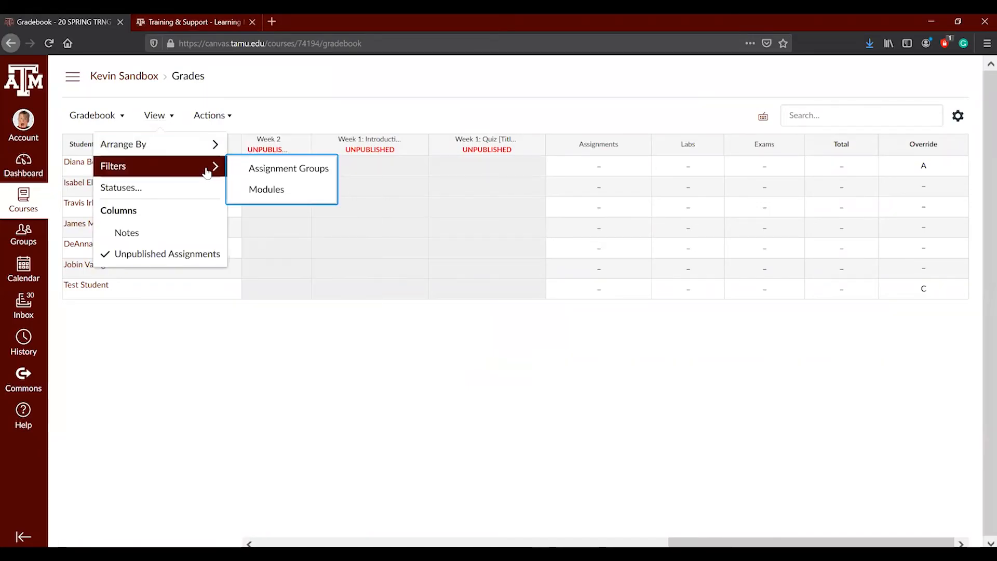
click(249, 172)
click(718, 115)
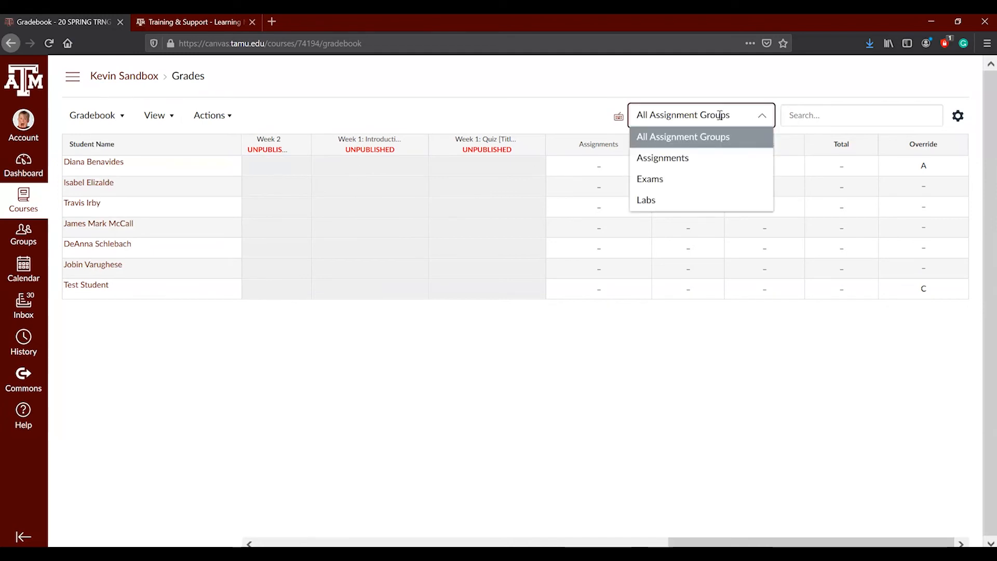
click(697, 163)
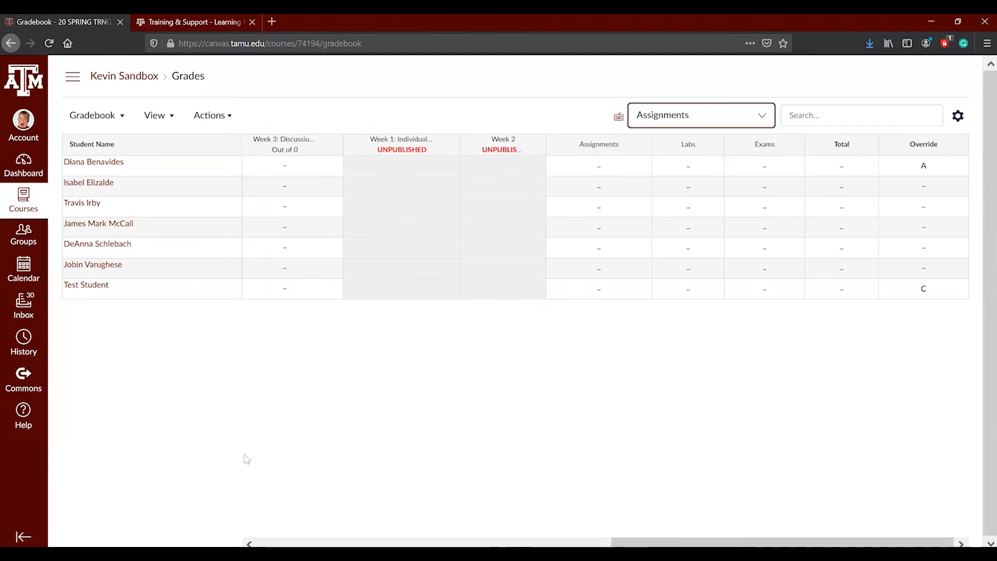
- Remove the Assignment Groups filter from the gradebook
click(155, 115)
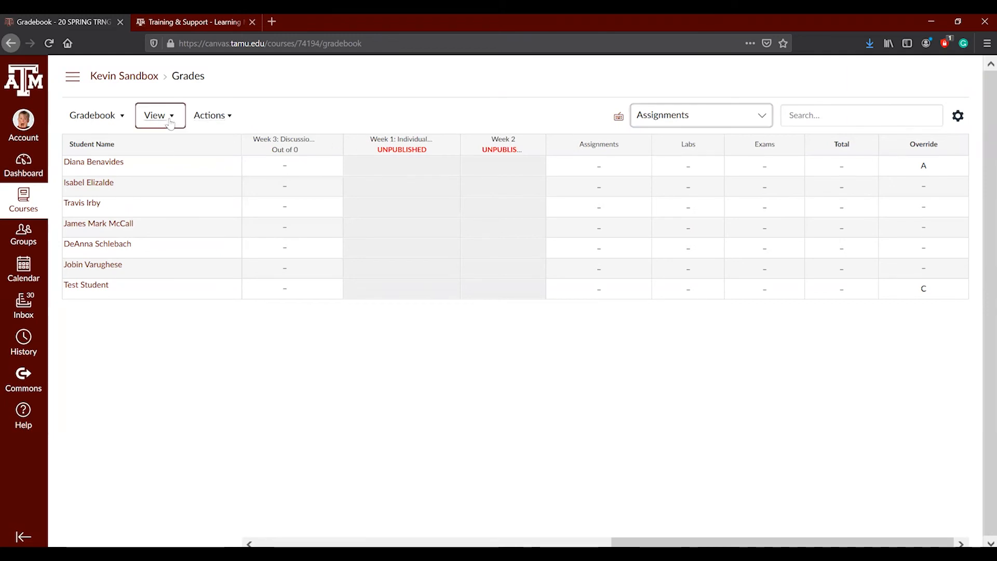
mouse_move(163, 168)
click(270, 171)
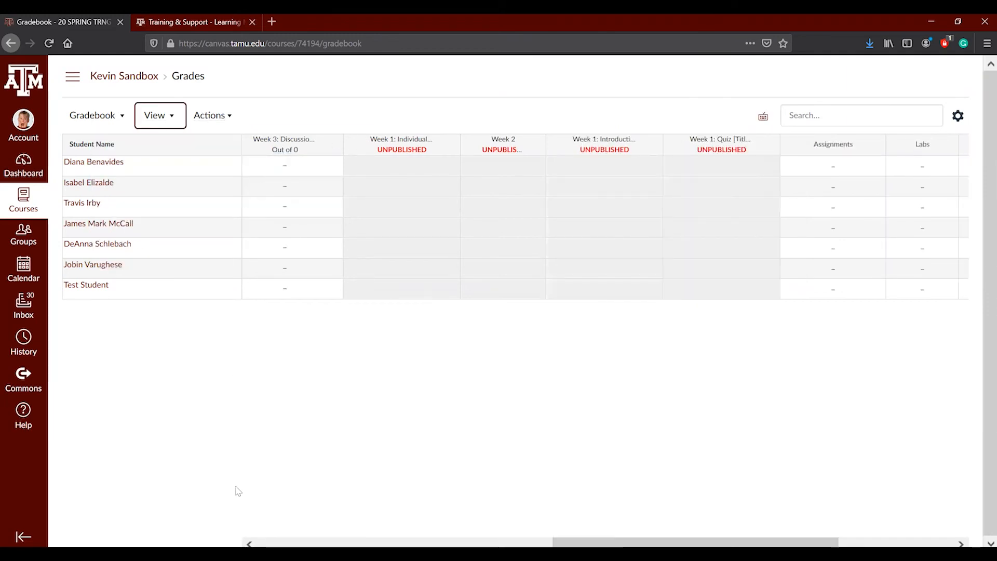
- Switch to the PowerPoint slide show and advance to the Manage Assignment Columns slide
key(alt+Tab)
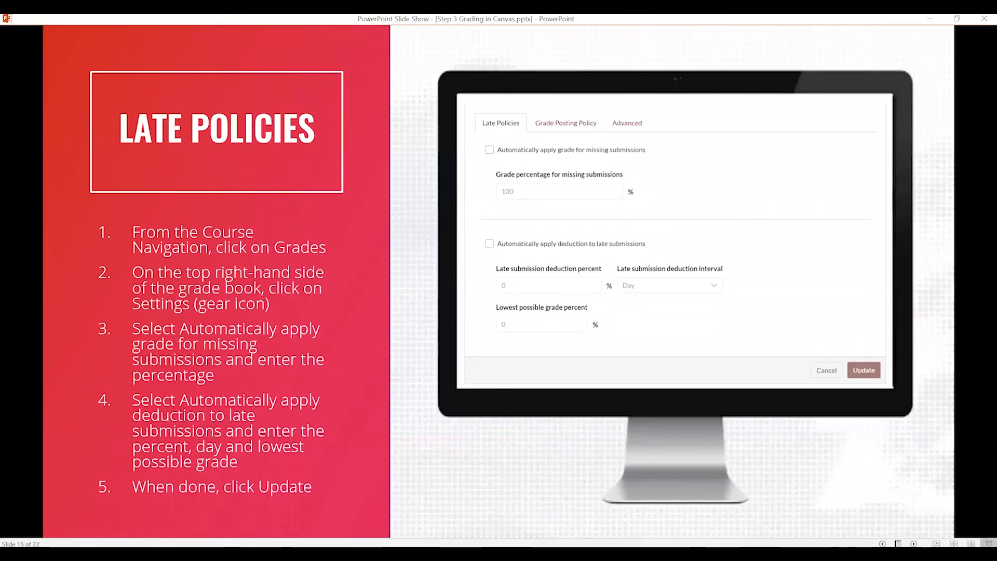
click(338, 279)
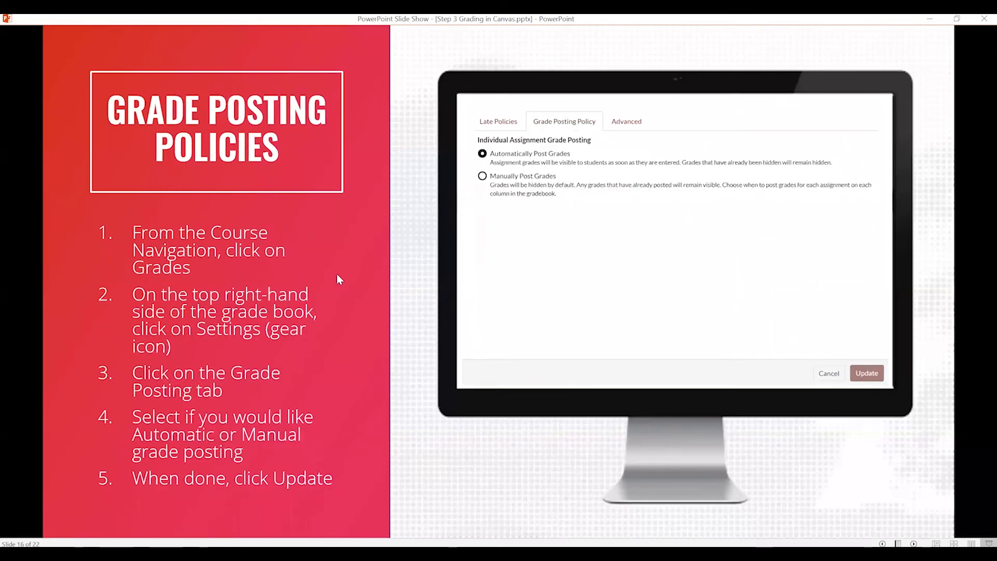
click(338, 280)
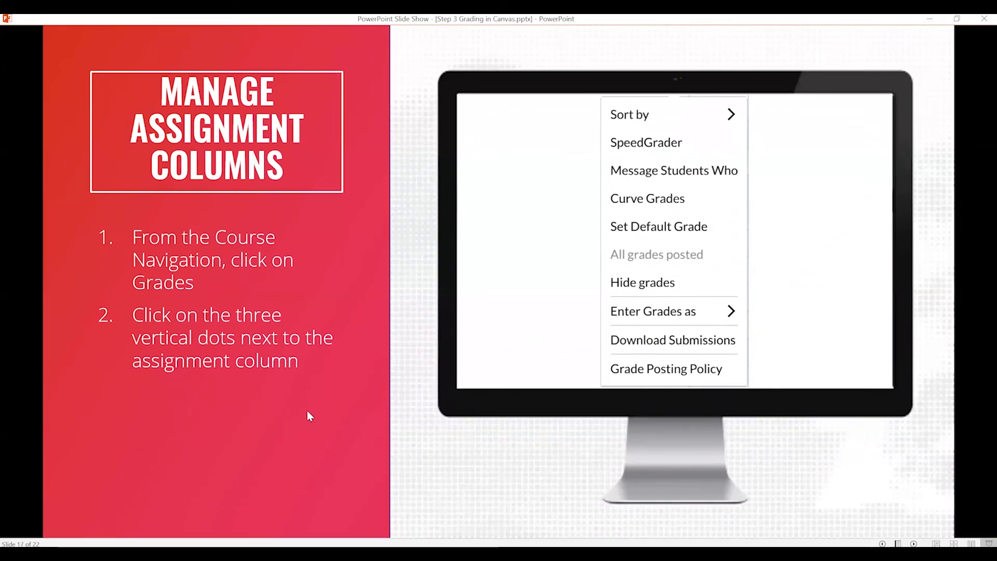
- Switch back to the Canvas gradebook and check its arrangement and filter options without changing them
mouse_move(189, 548)
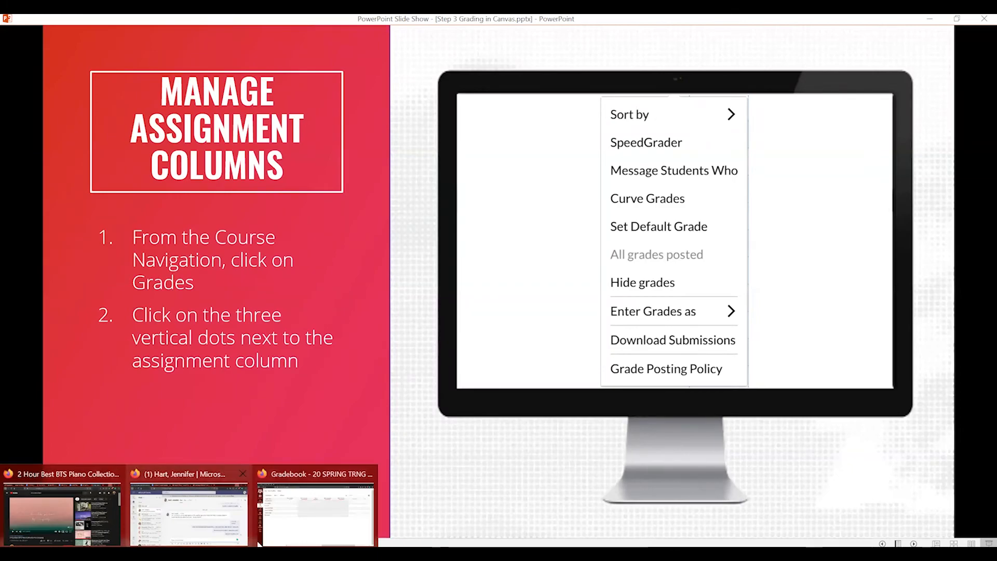
click(315, 512)
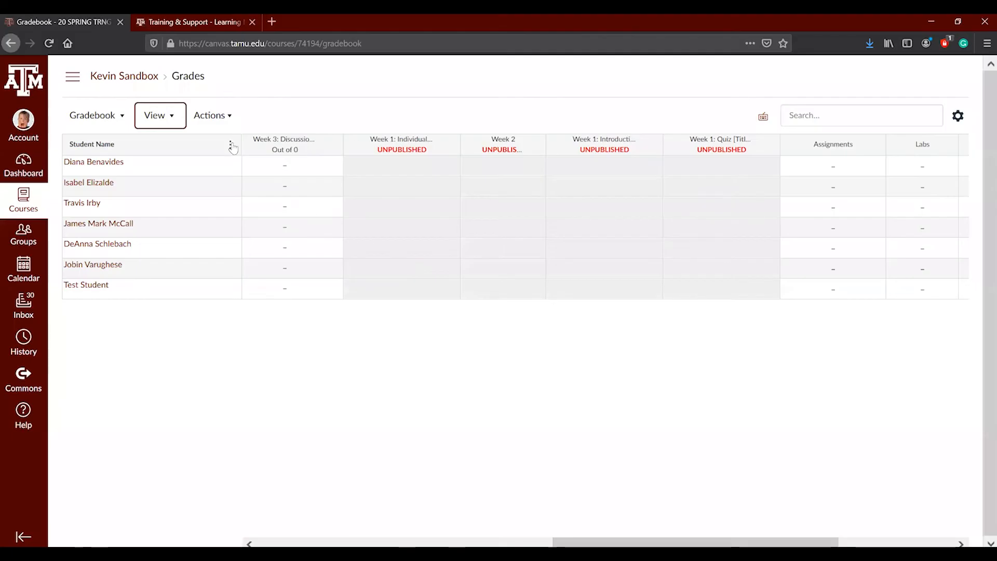
click(177, 116)
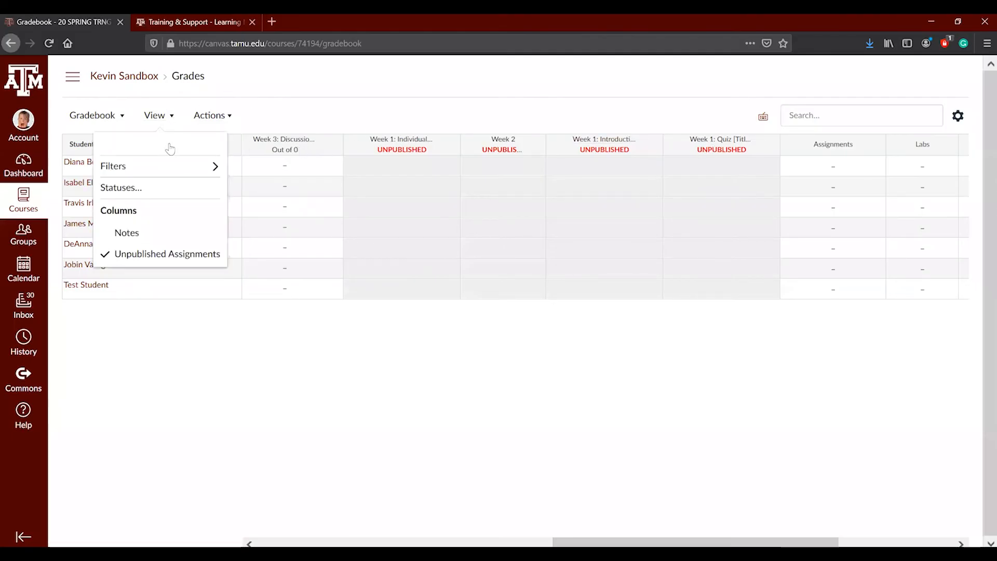
mouse_move(166, 144)
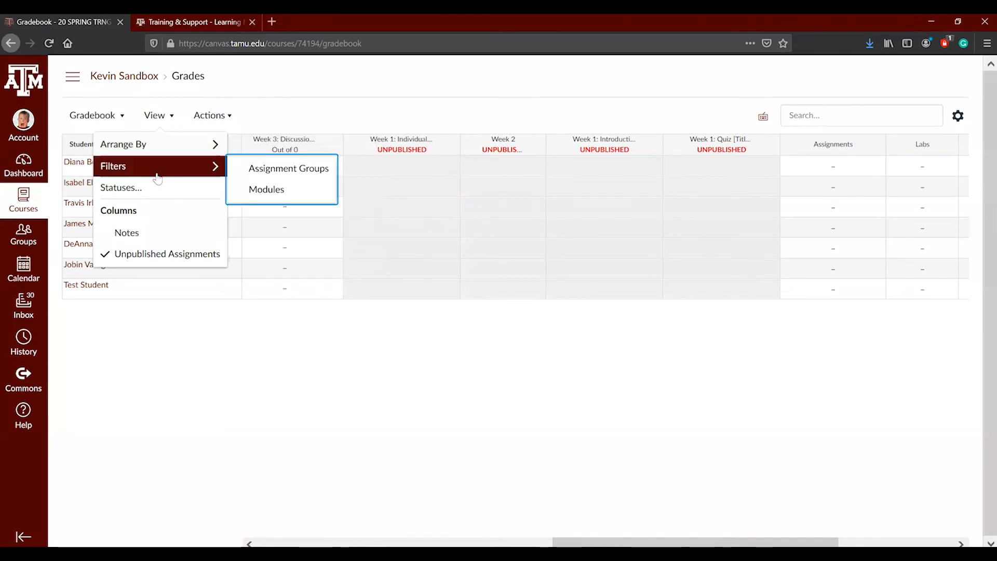
click(321, 364)
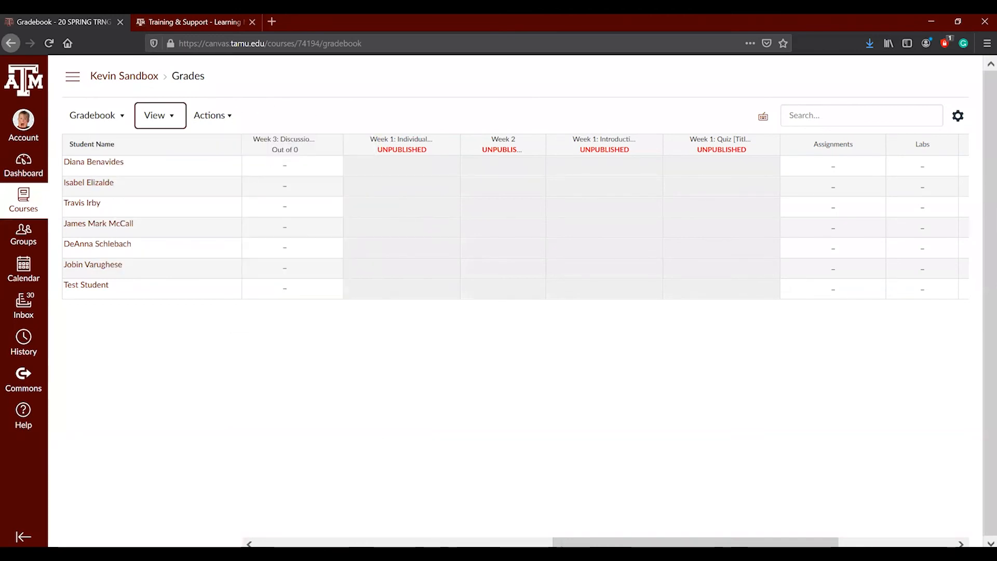
- Review the recipient criteria for messaging students about the published Week 1 individual assignment, and cancel the message
scroll(407, 234, left, 15)
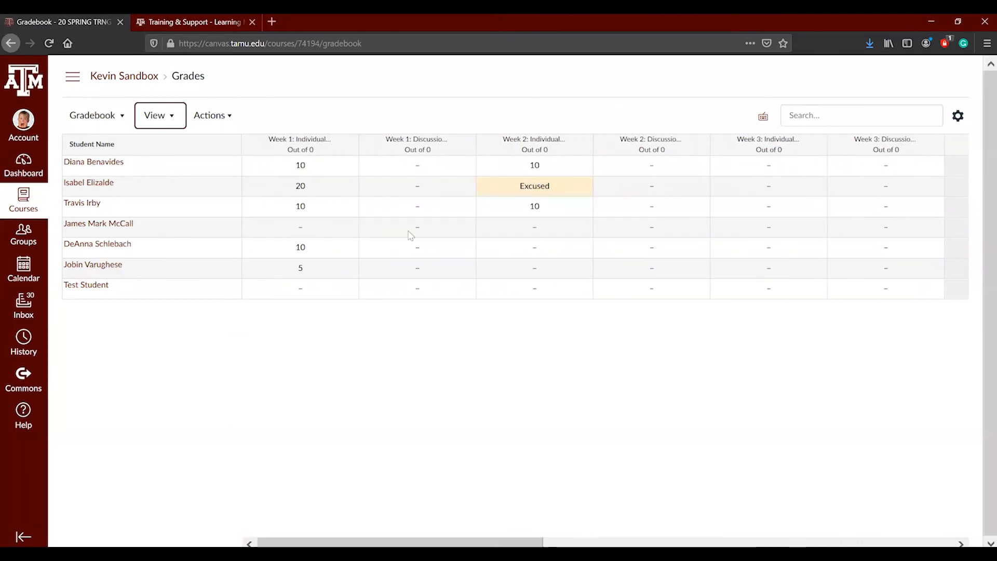
click(347, 146)
mouse_move(347, 179)
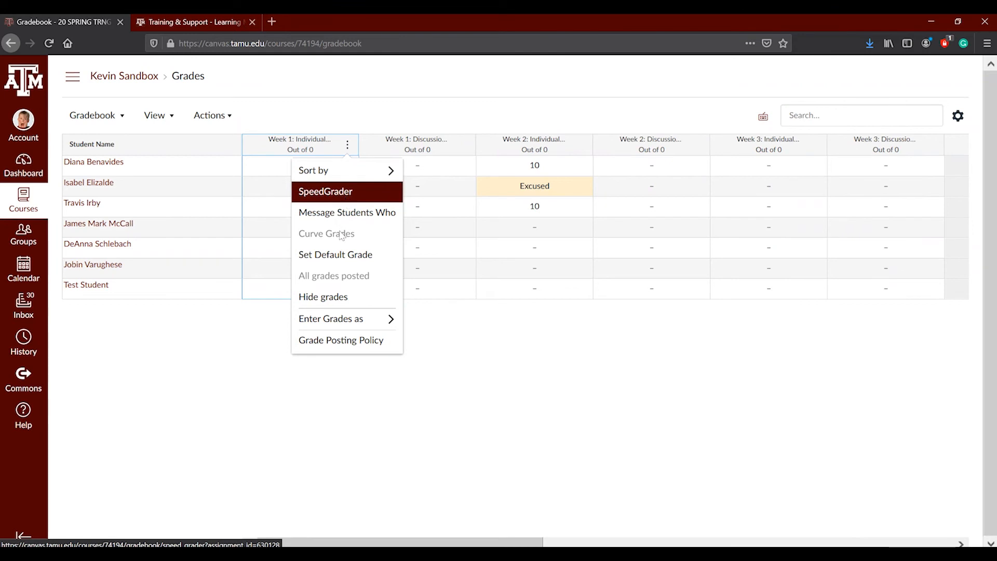
click(341, 216)
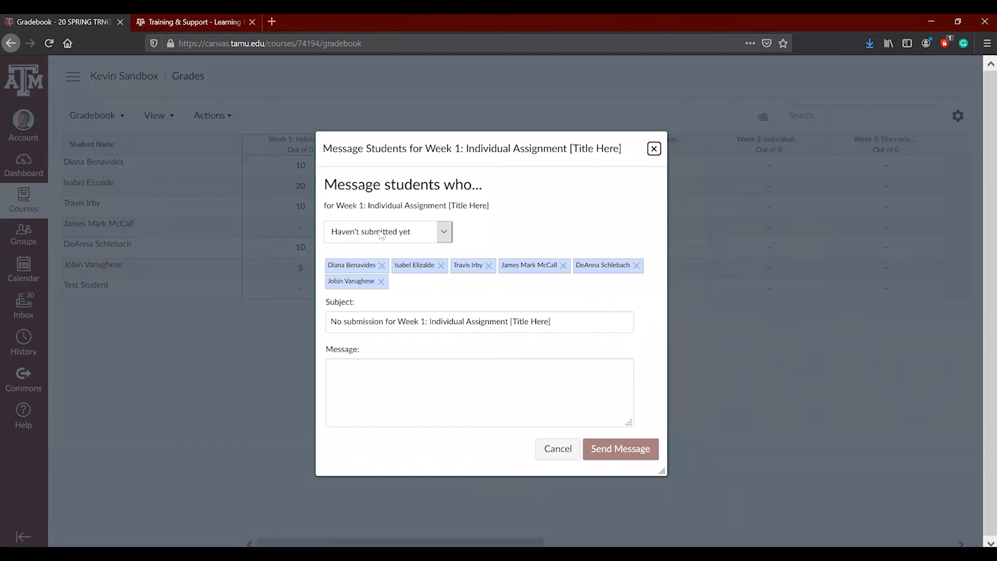
click(381, 234)
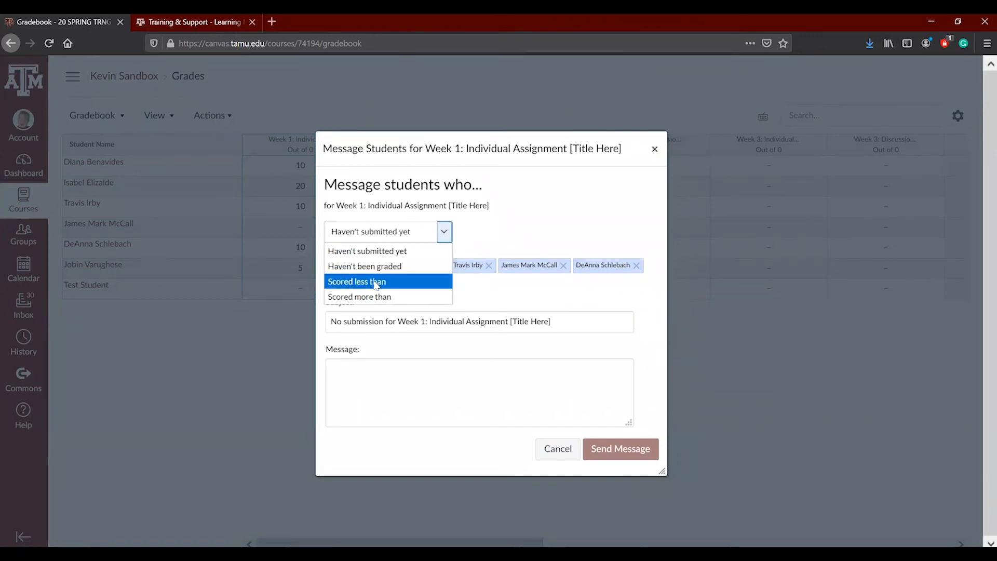
click(545, 227)
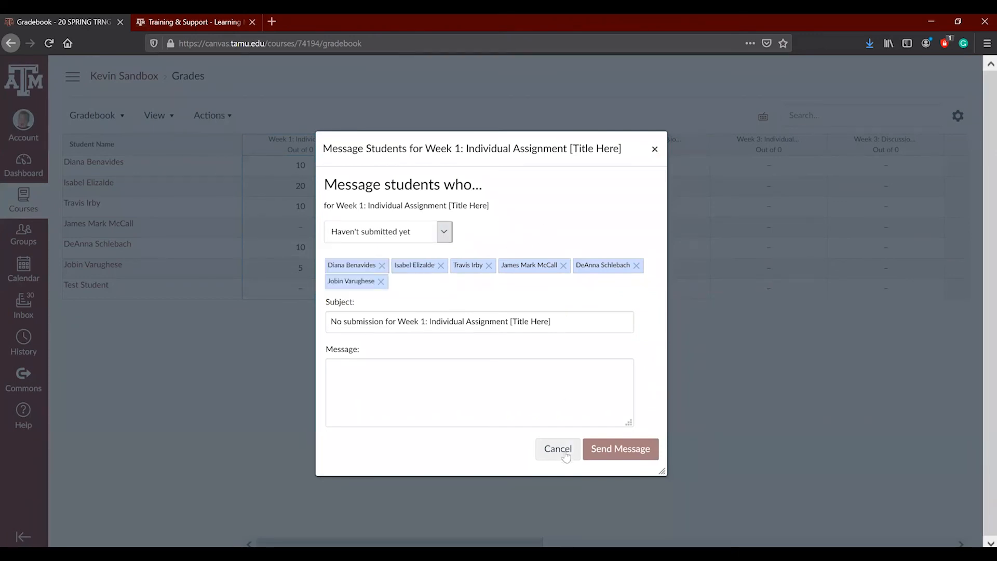
click(565, 453)
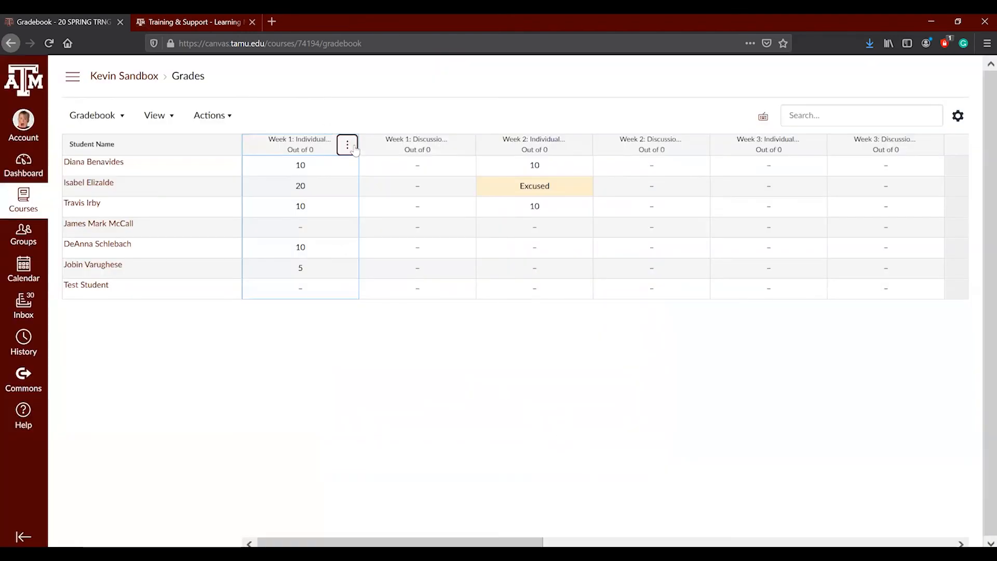
- Check the grade entry formats available for the Week 1 individual assignment column
click(347, 145)
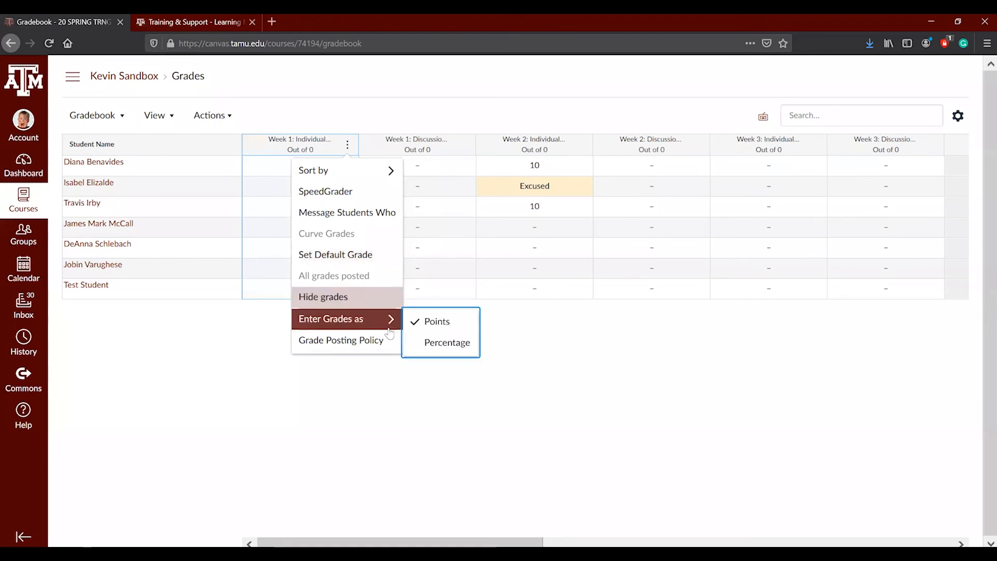
mouse_move(387, 323)
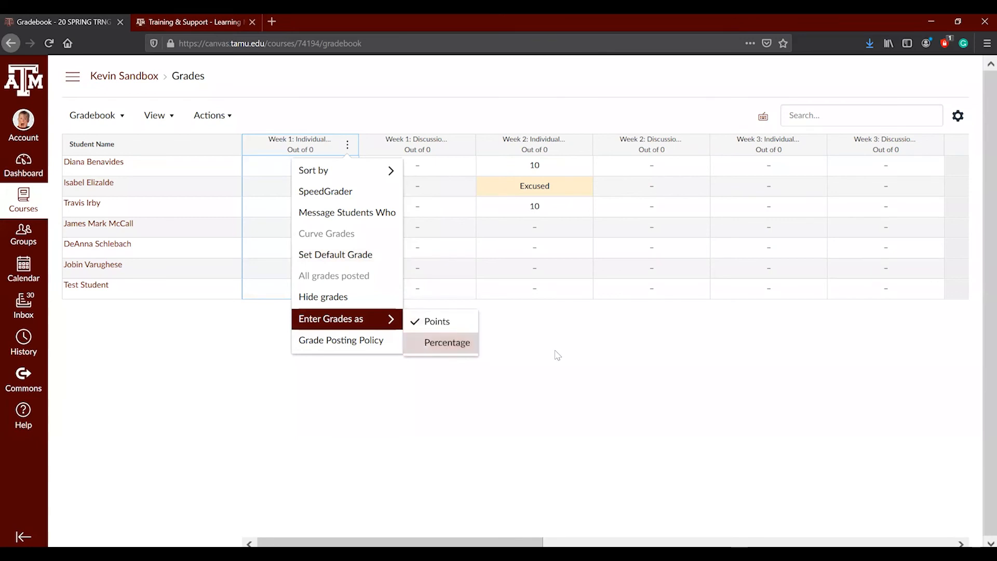
key(Escape)
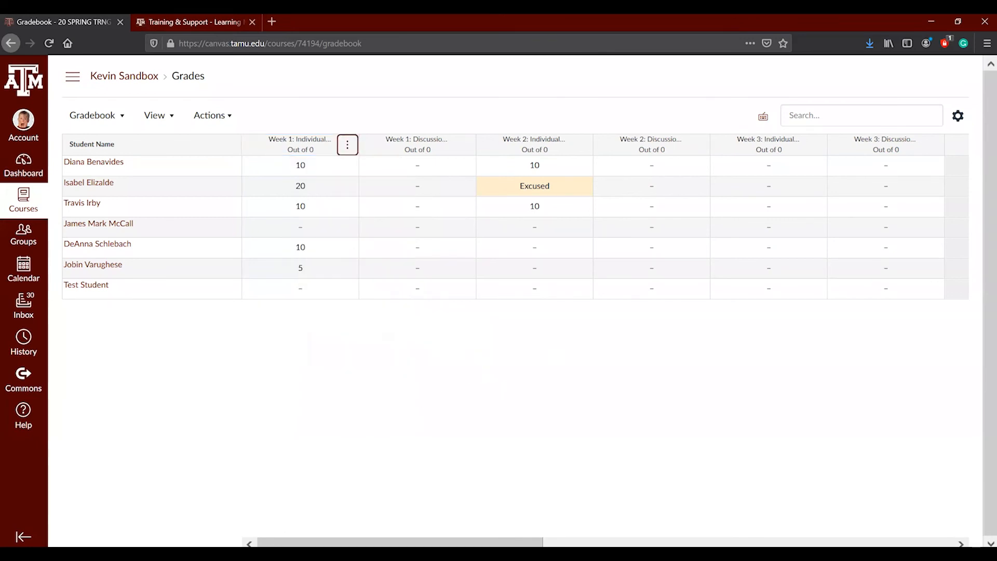
- Switch to the PowerPoint slide show and advance to the Gradebook Best Practices slide
key(alt+Tab)
key(Right)
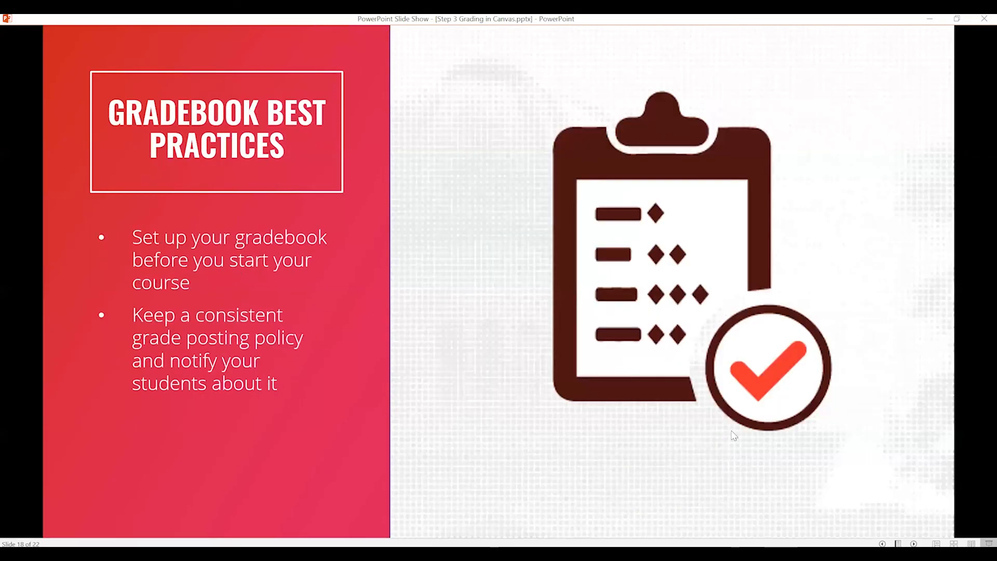